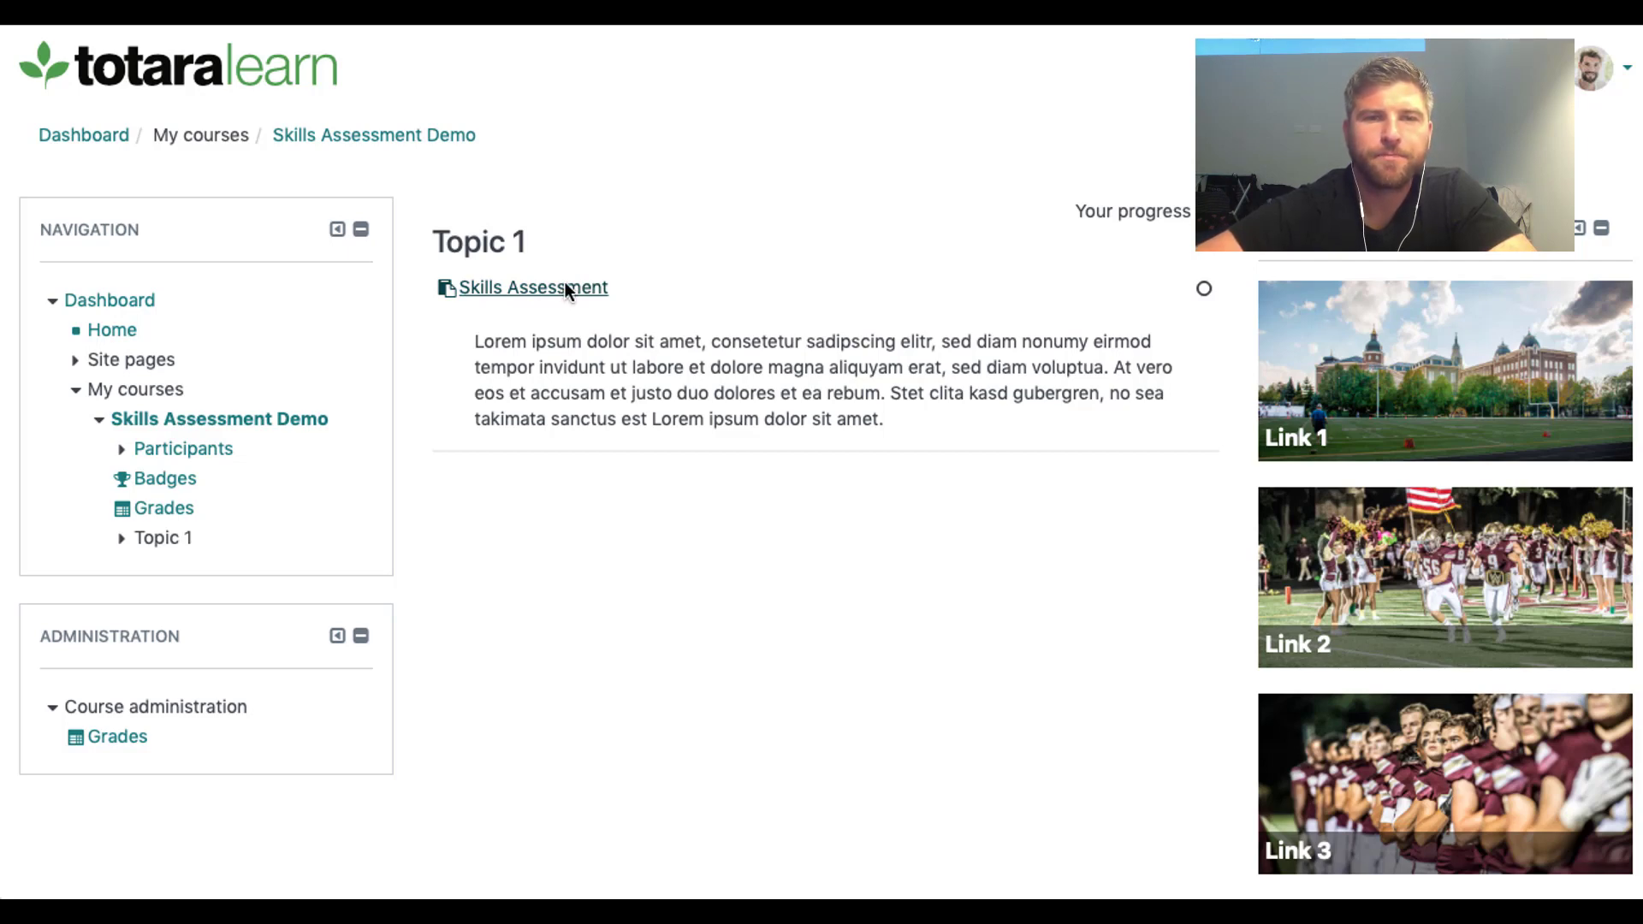
Step: Open the Skills Assessment activity under Topic 1 and assign the learner's direct manager as evaluator
click(564, 289)
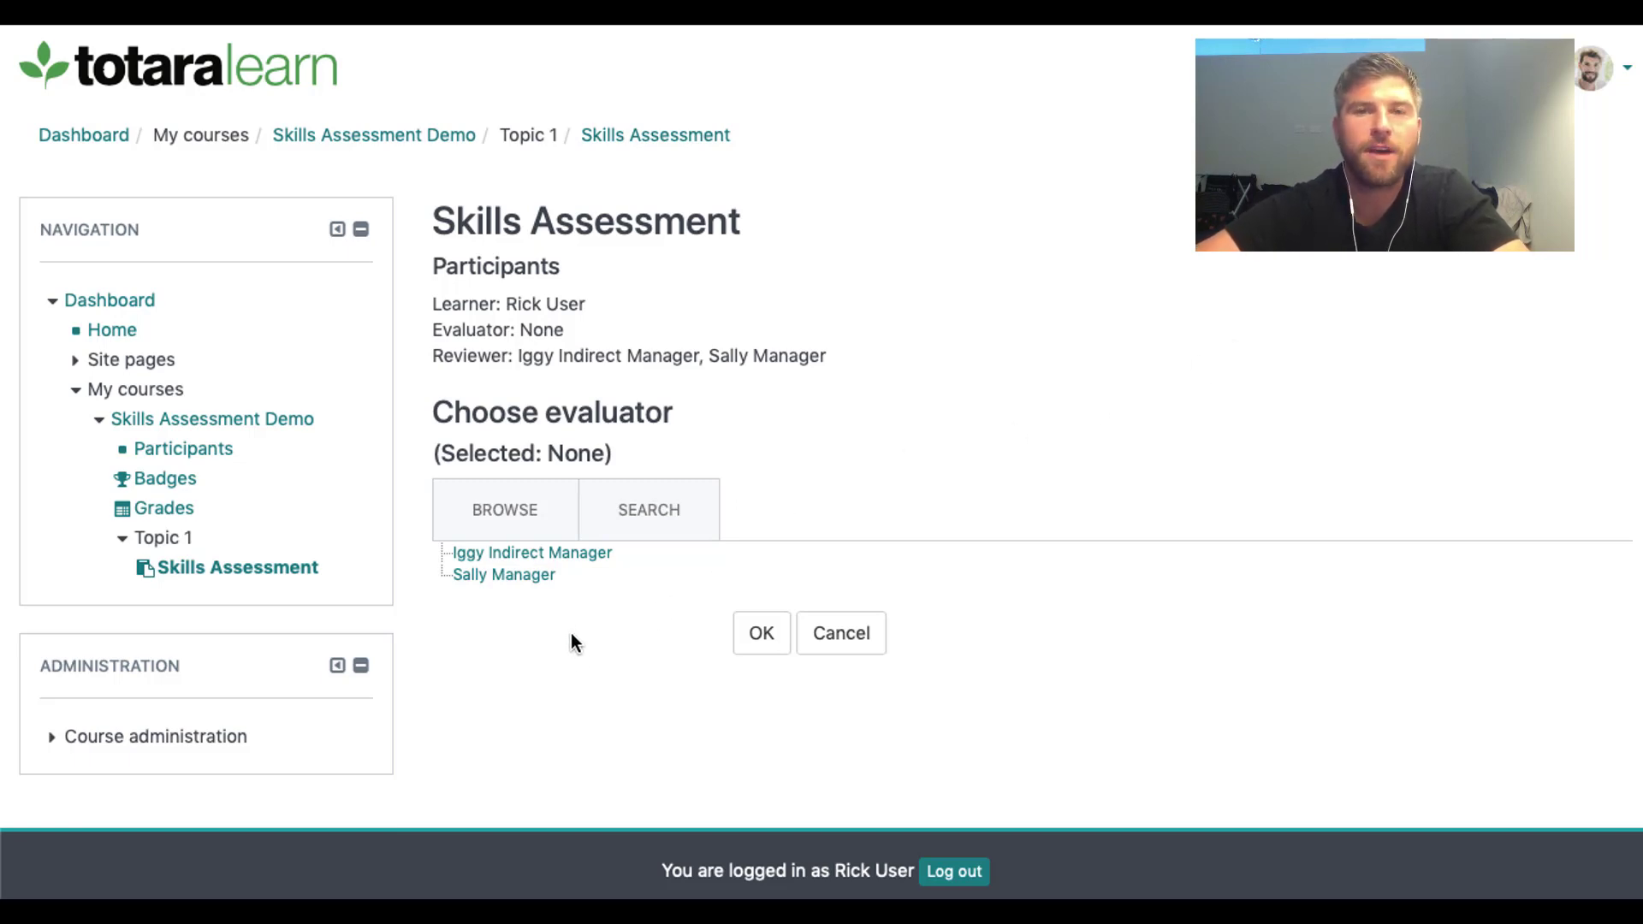
click(523, 587)
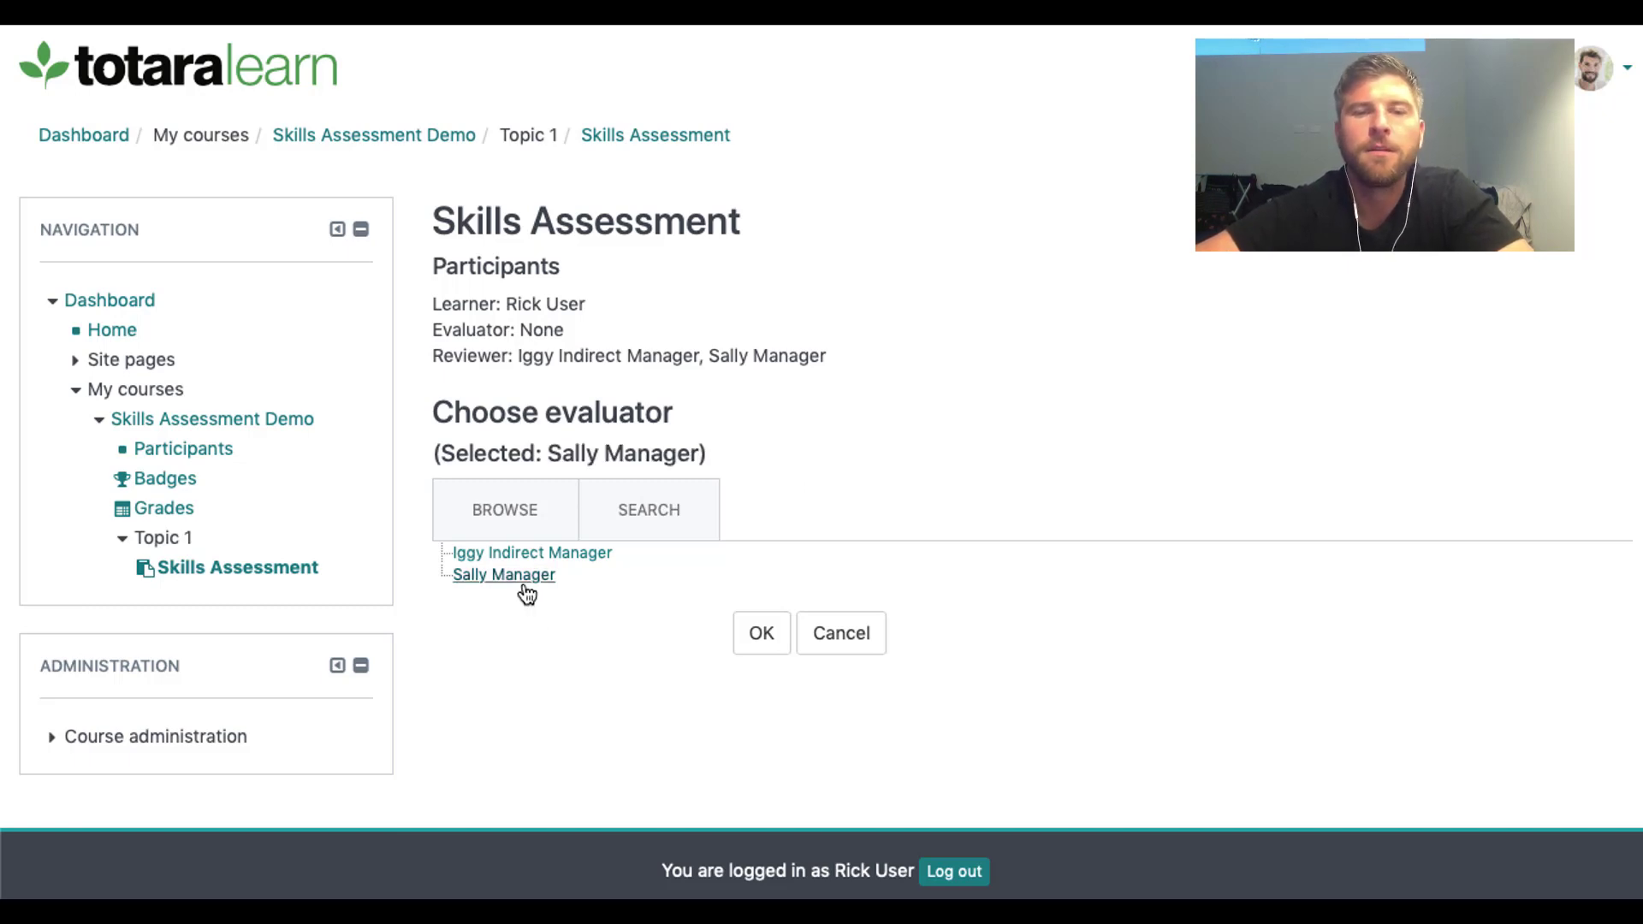
click(766, 637)
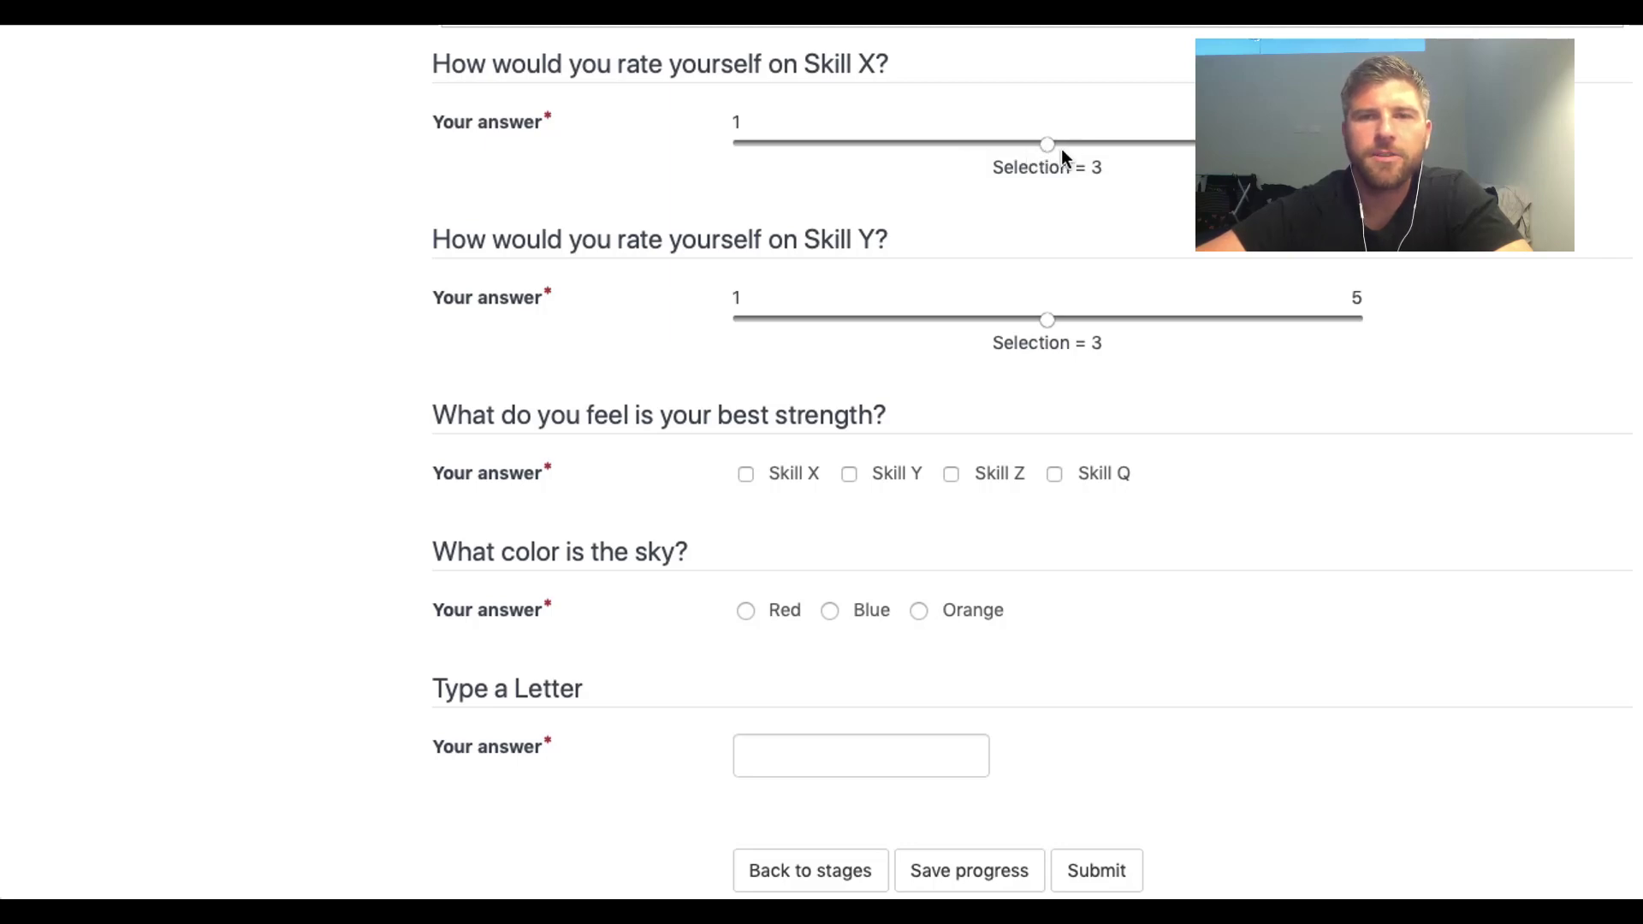
Step: Rate Skill X at 4 and Skill Y at 5, and mark Skill X as the best strength
click(1205, 143)
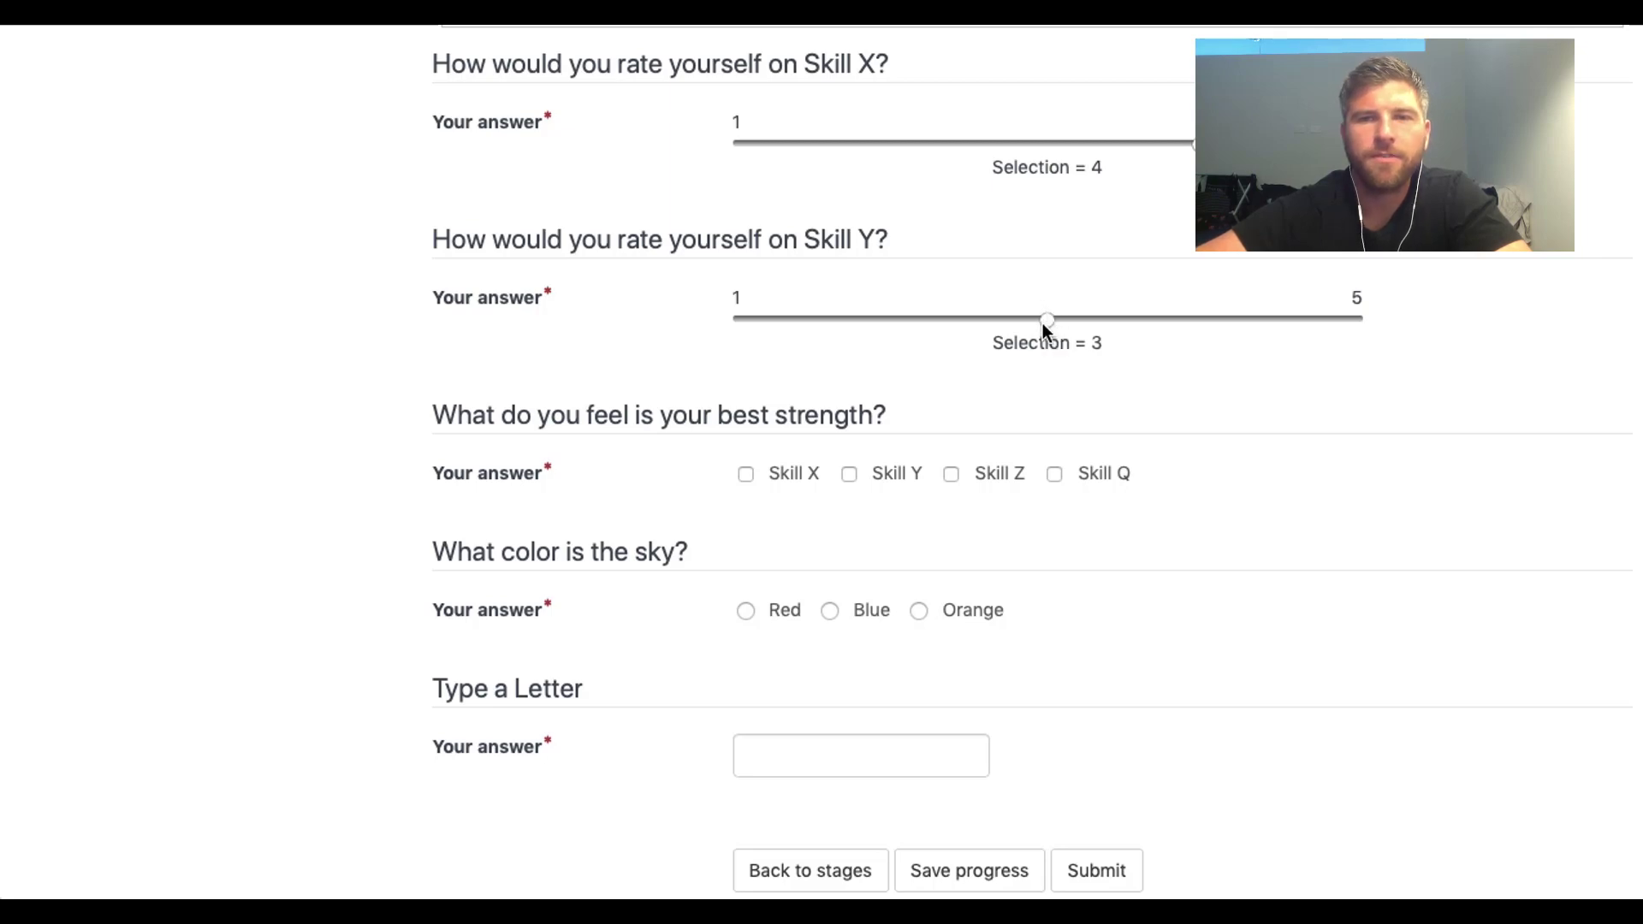
drag(1044, 320, 1318, 329)
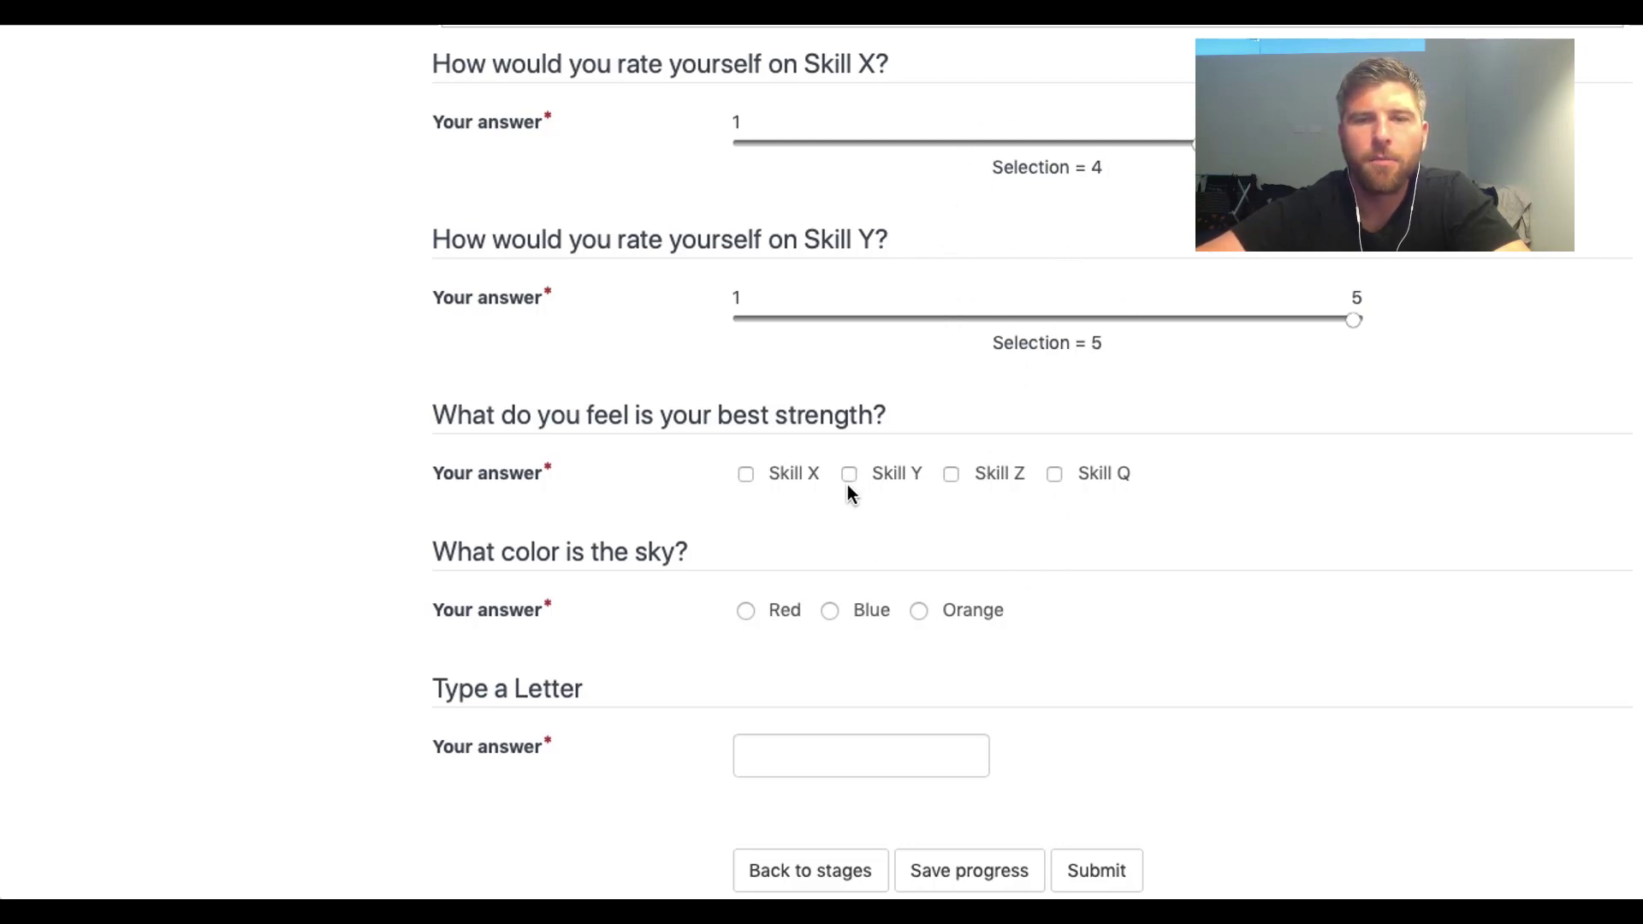
right_click(748, 472)
click(744, 477)
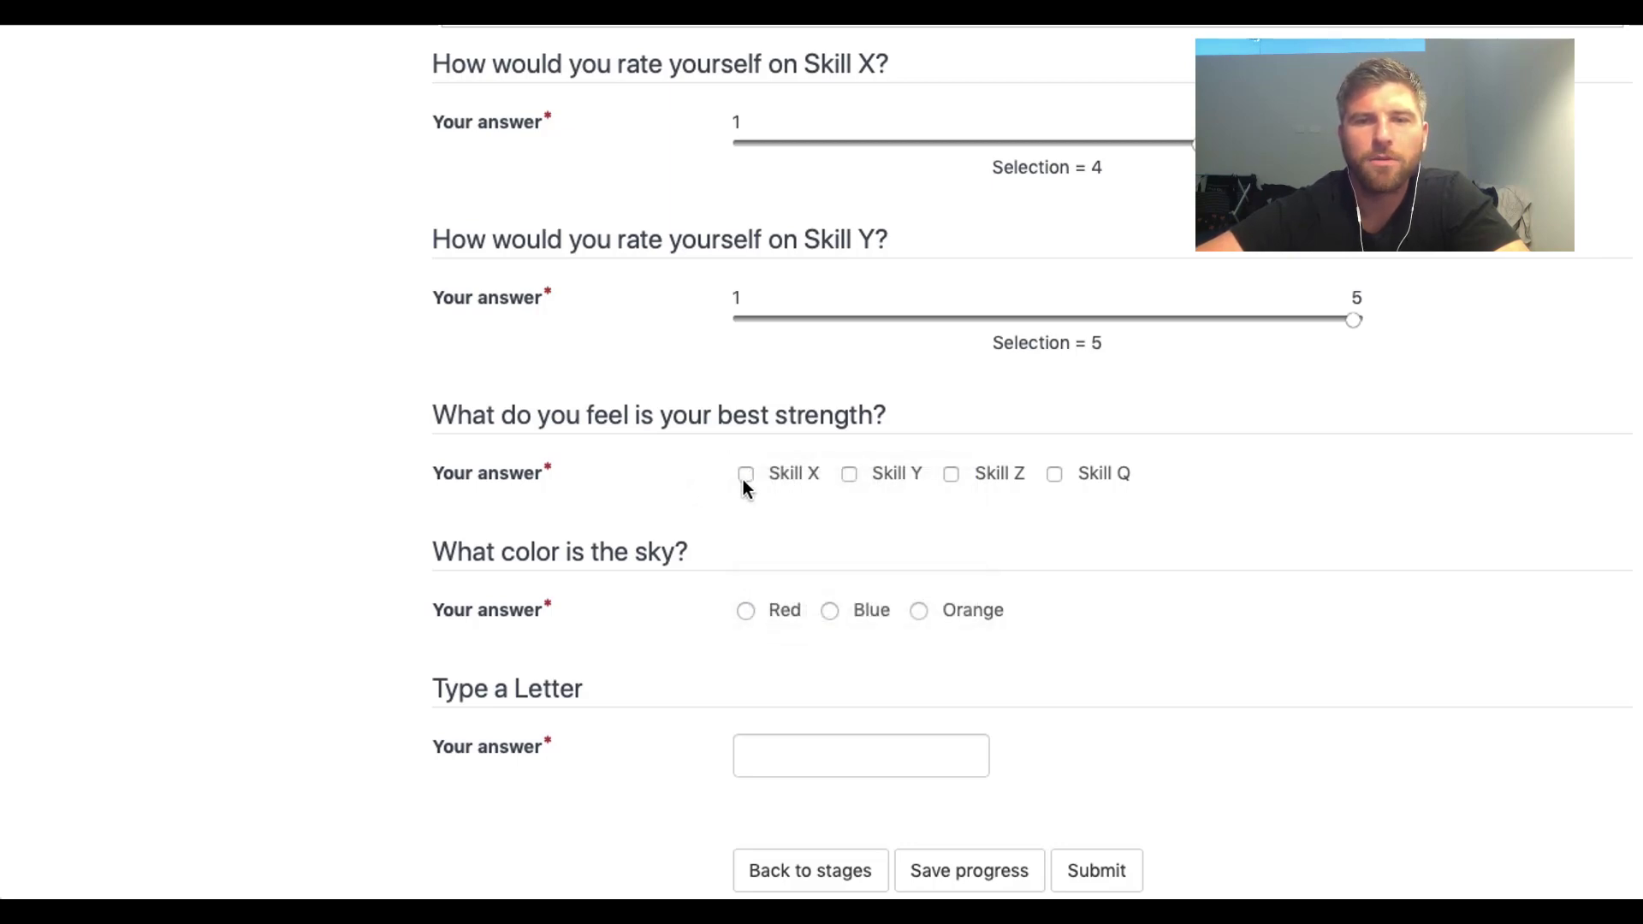
click(745, 475)
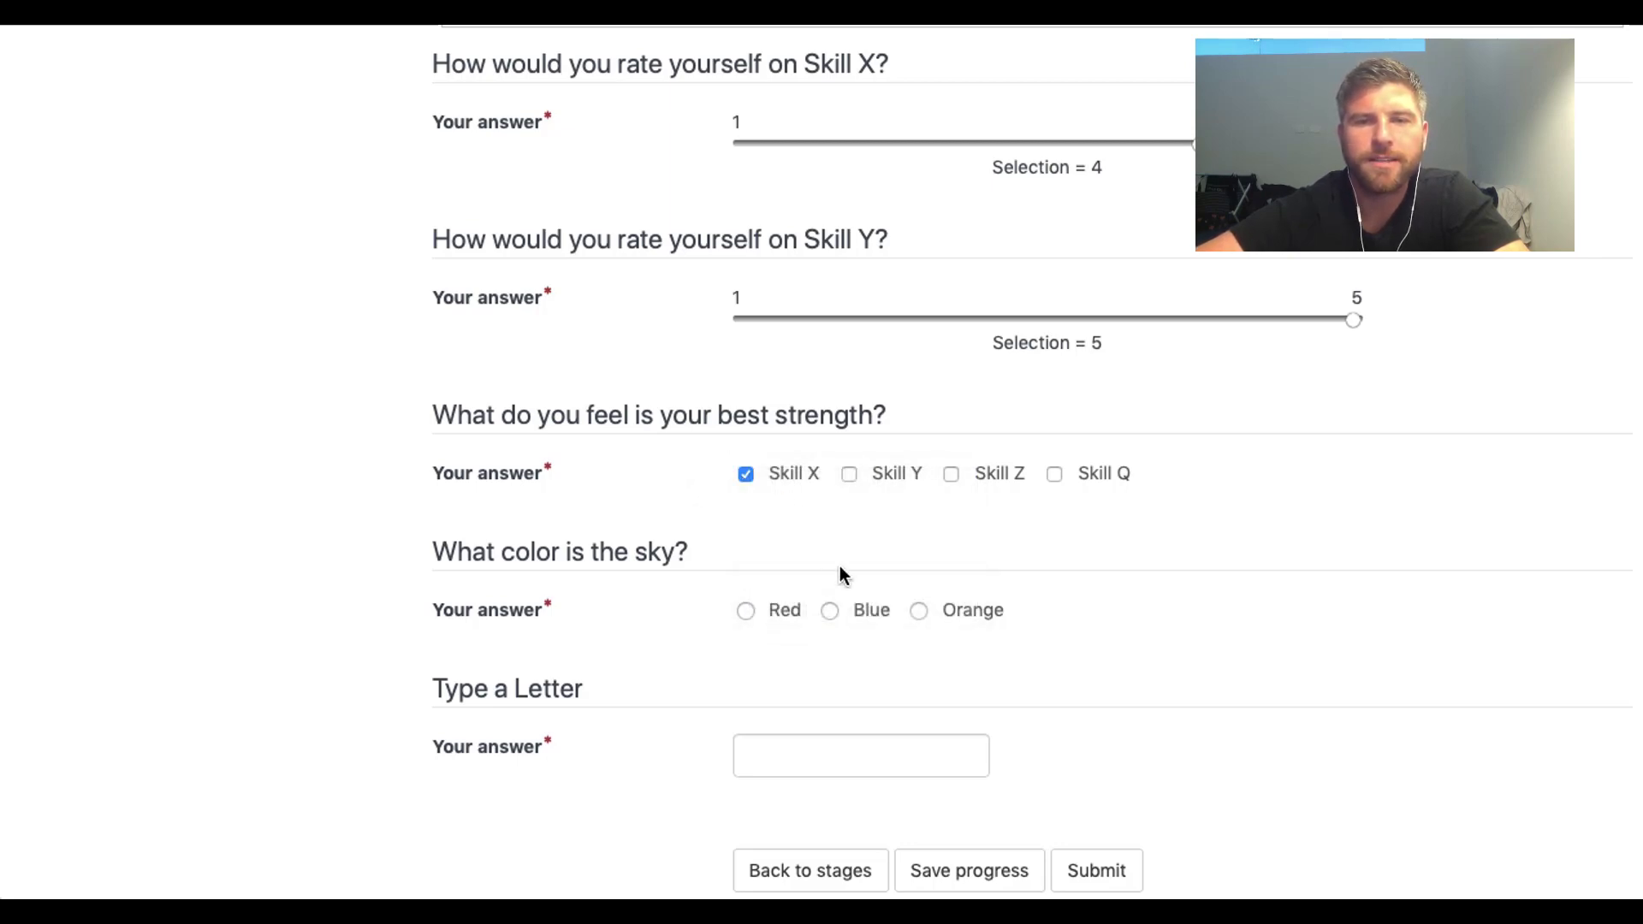
Step: Answer Blue for the sky color and "s" for the letter question, and submit the self evaluation
click(829, 612)
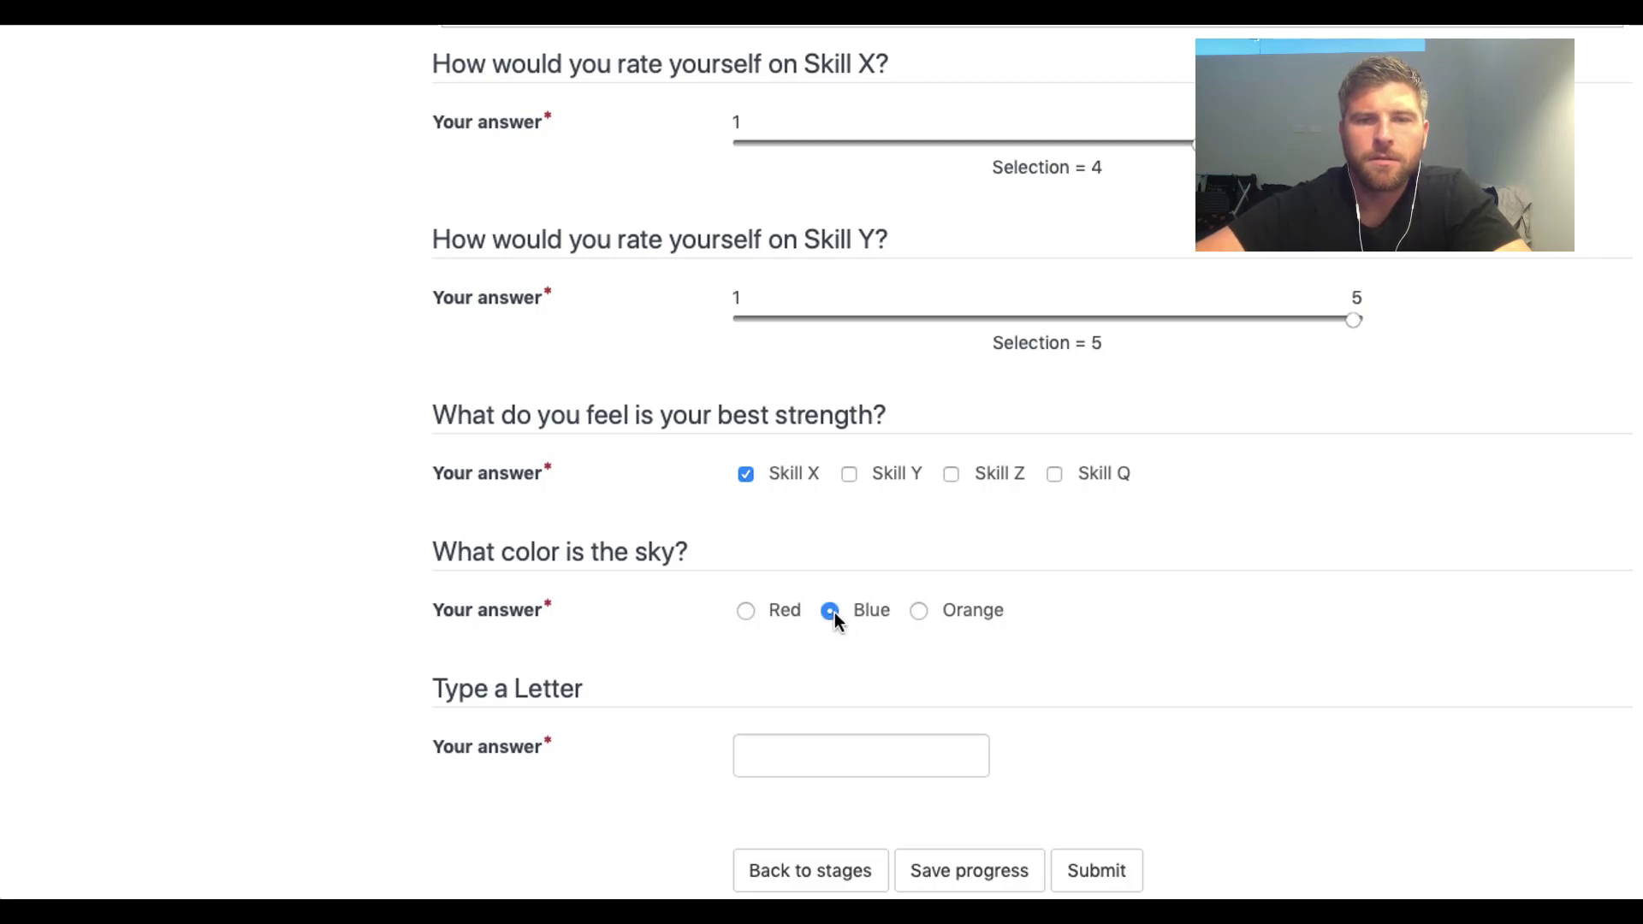
click(839, 738)
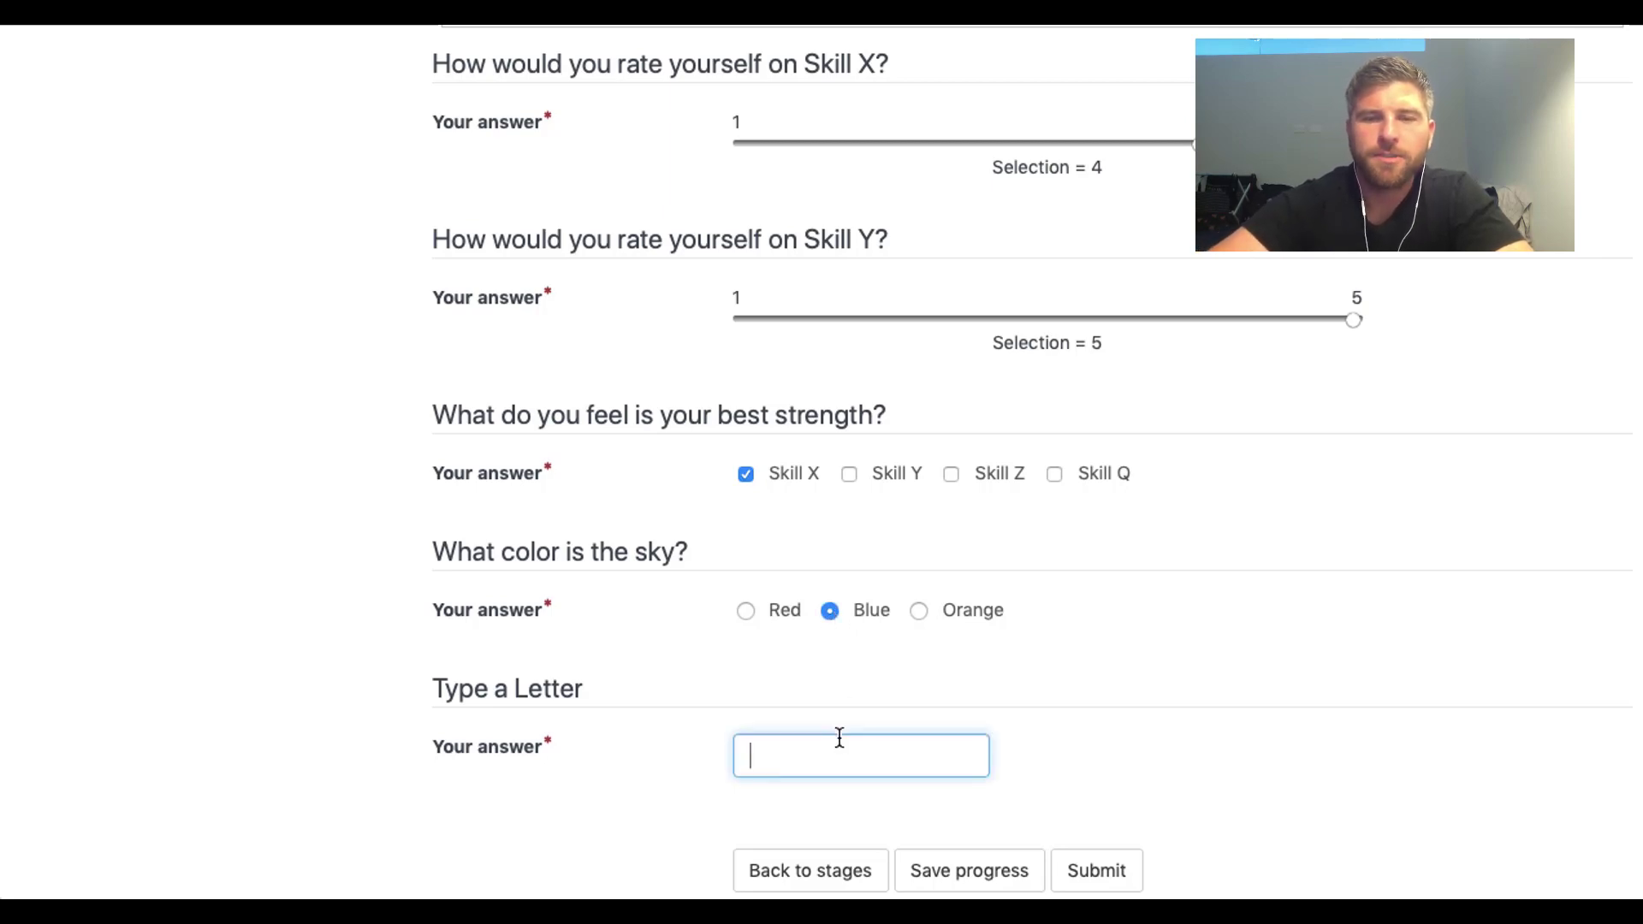
text(s)
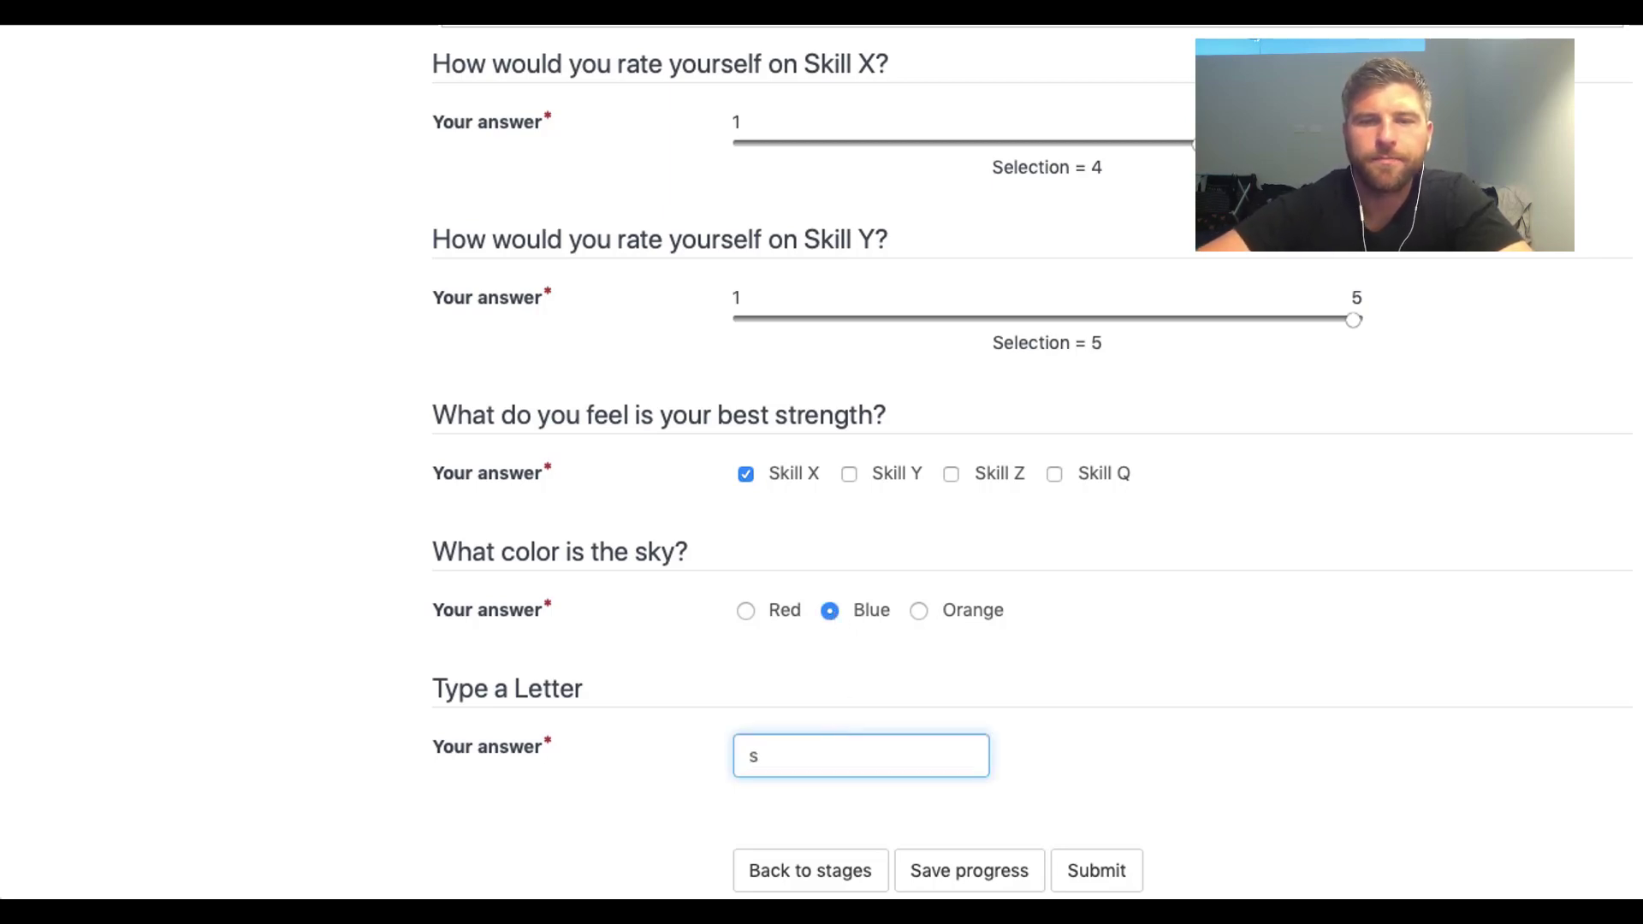
click(1106, 856)
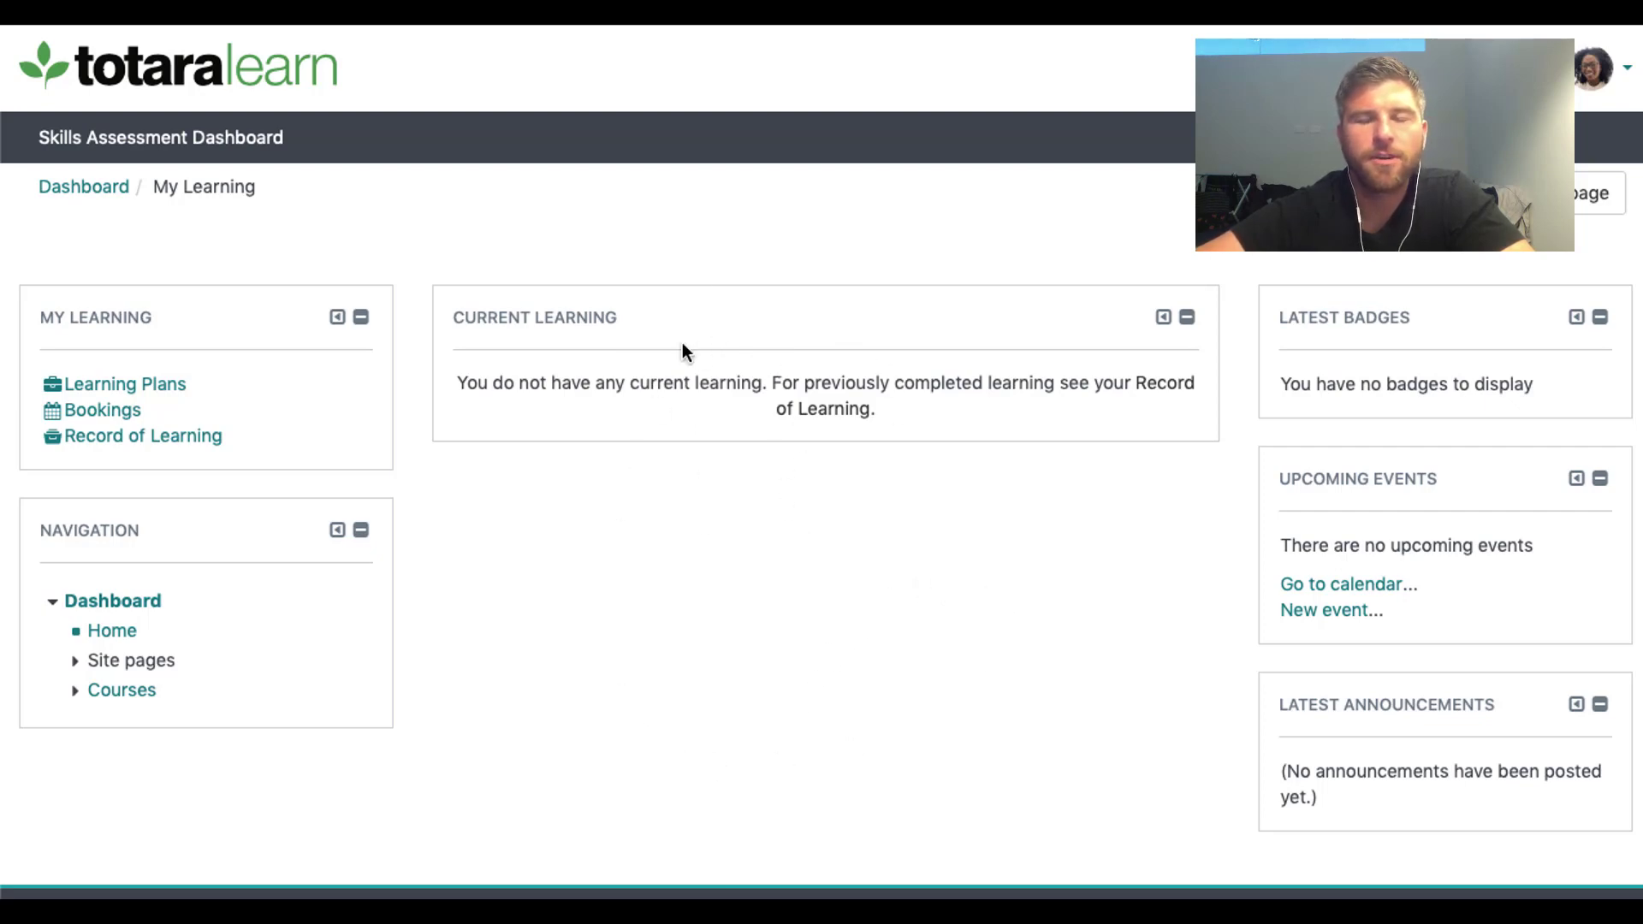
Step: From the Skills Assessment Dashboard, view the learner's in-progress assessment and continue the last attempt
click(265, 142)
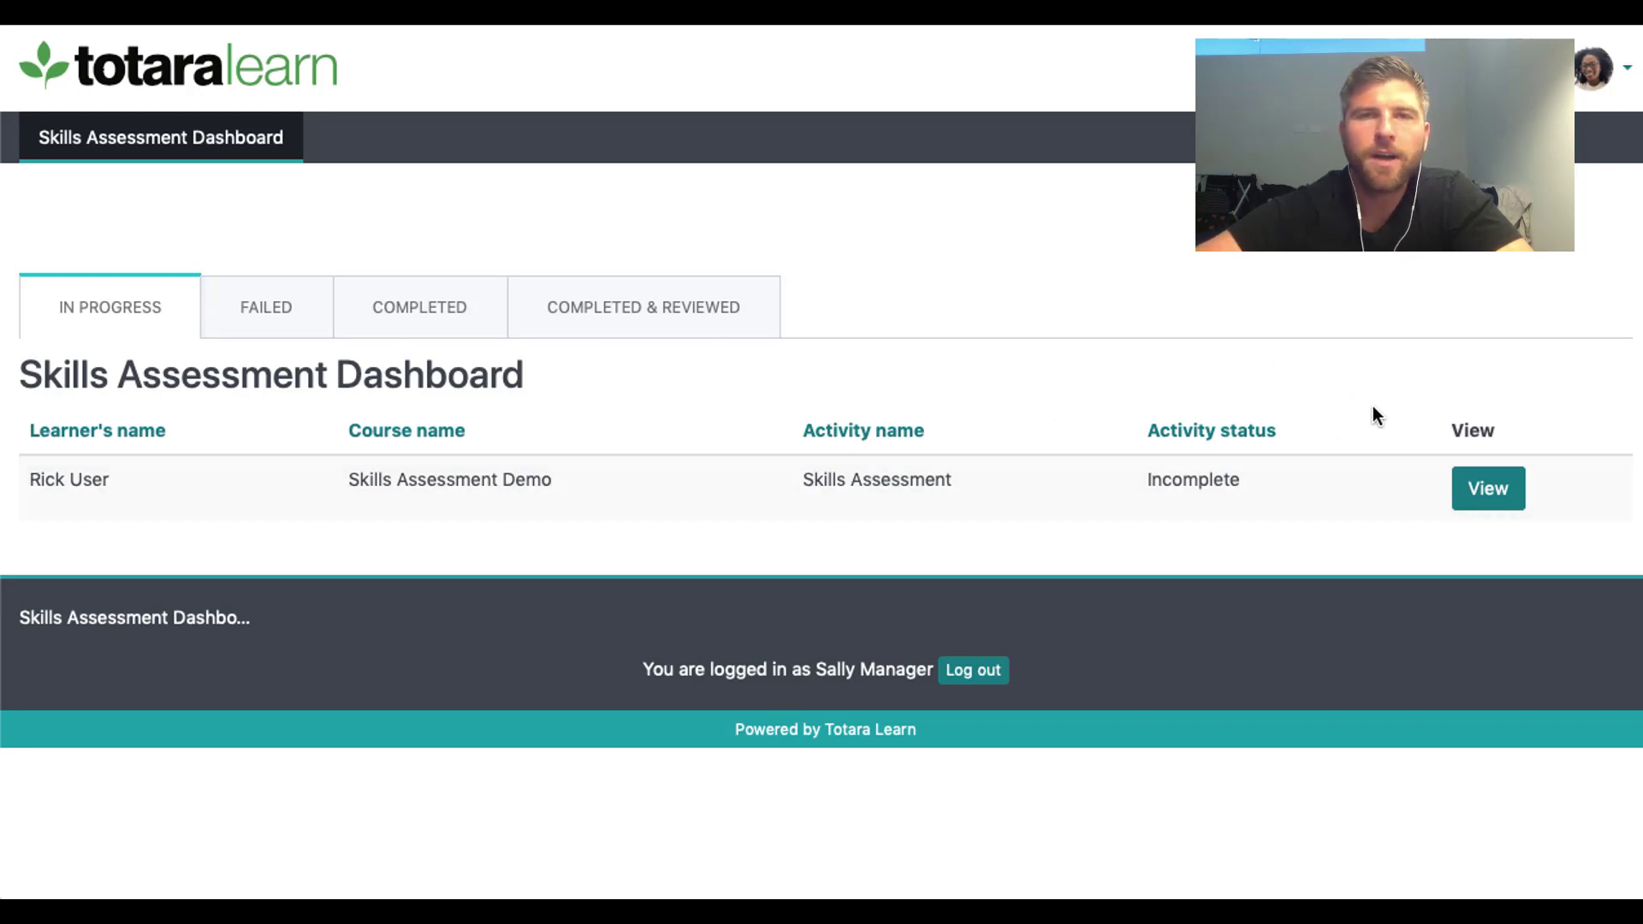
click(1480, 486)
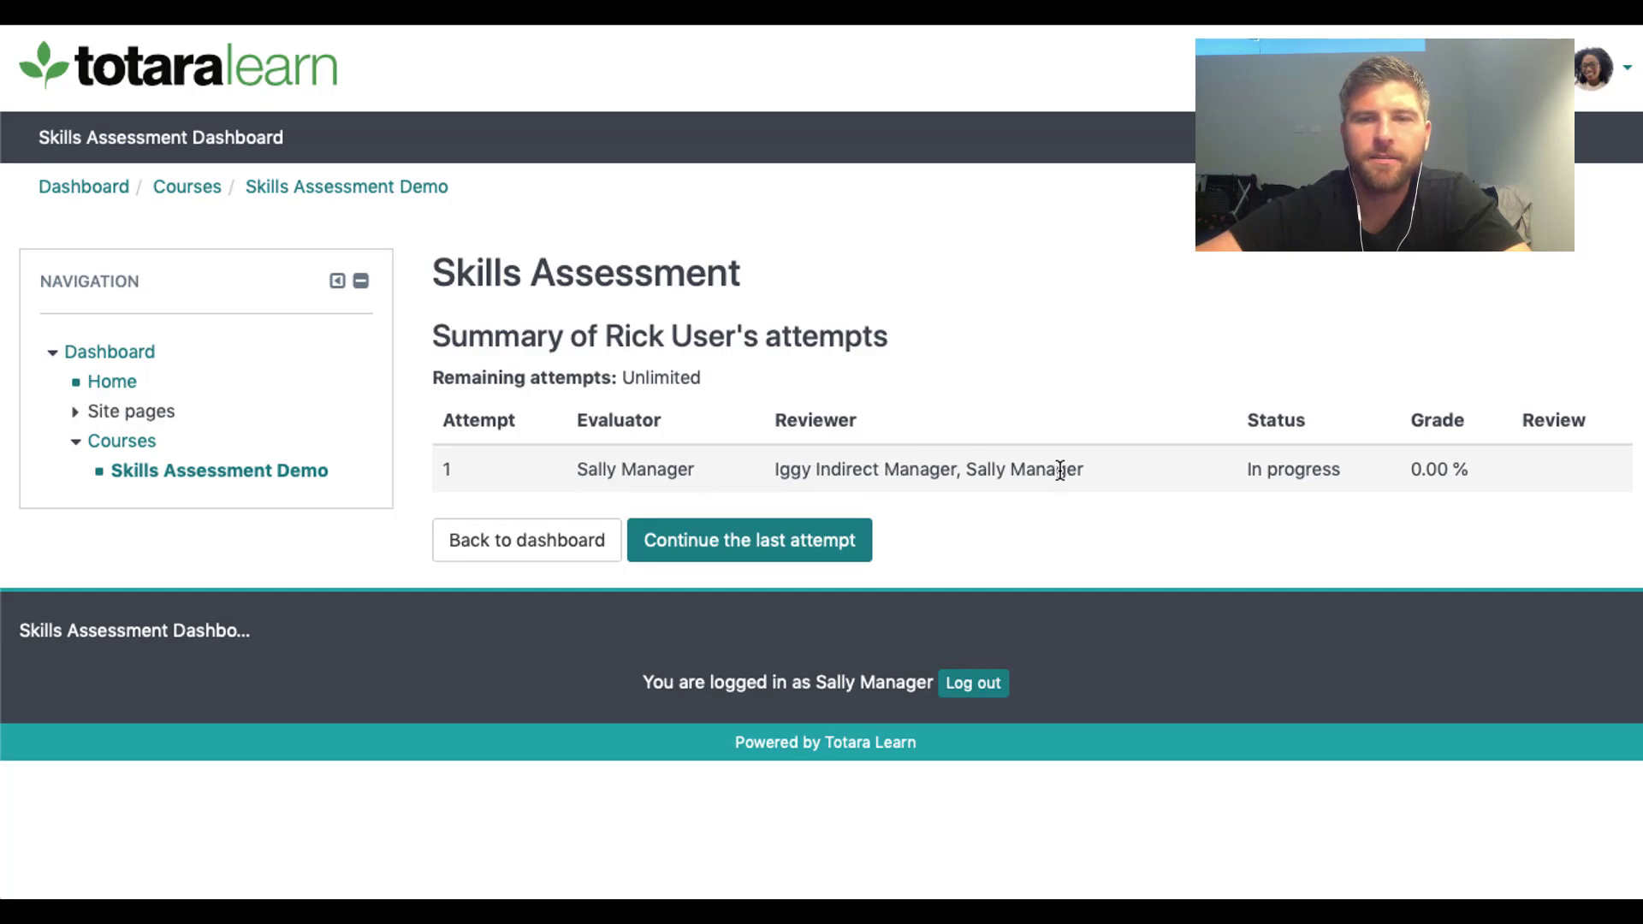
click(702, 552)
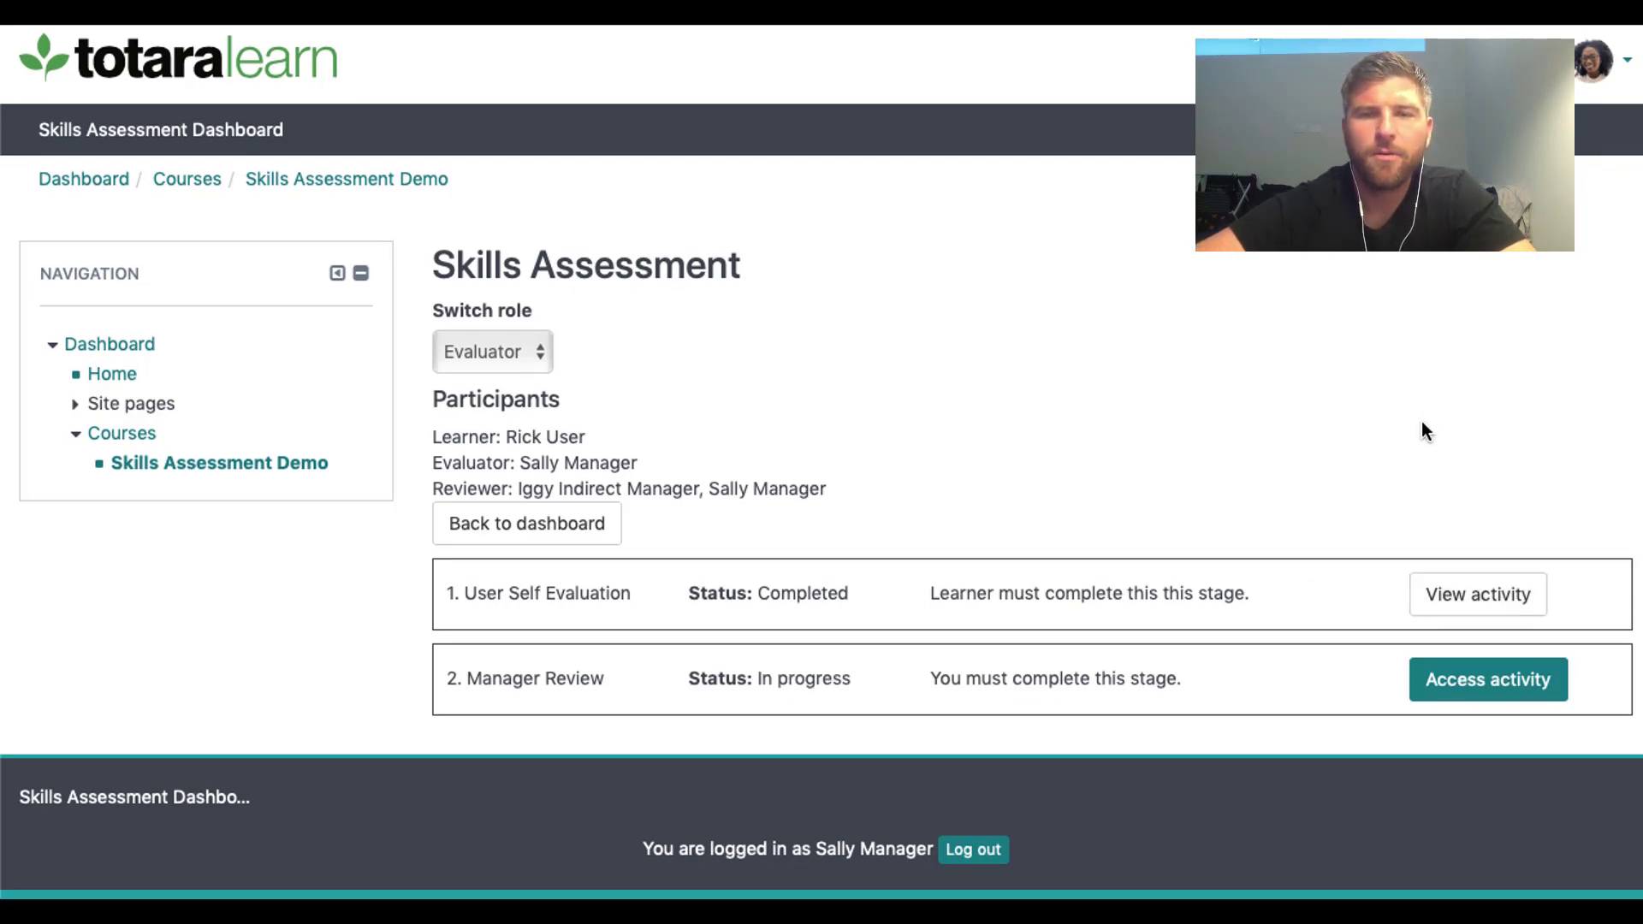
Step: Review the learner's submitted answers in the User Self Evaluation stage and return to the stage list
click(1508, 596)
scroll(1418, 454, down, 2)
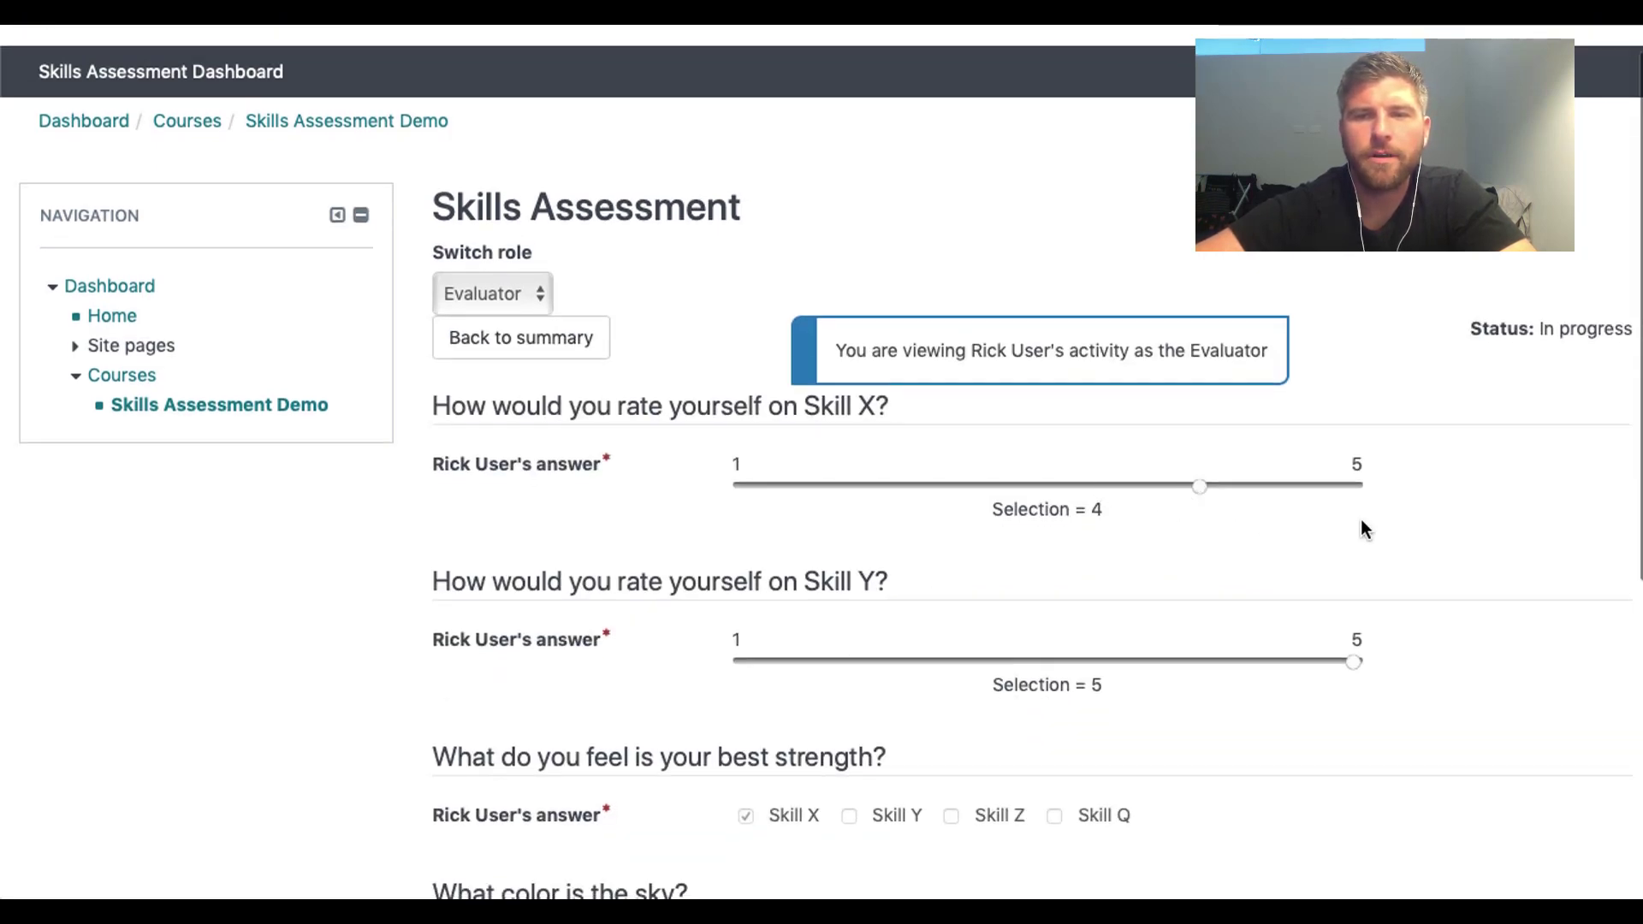
scroll(1389, 518, down, 1)
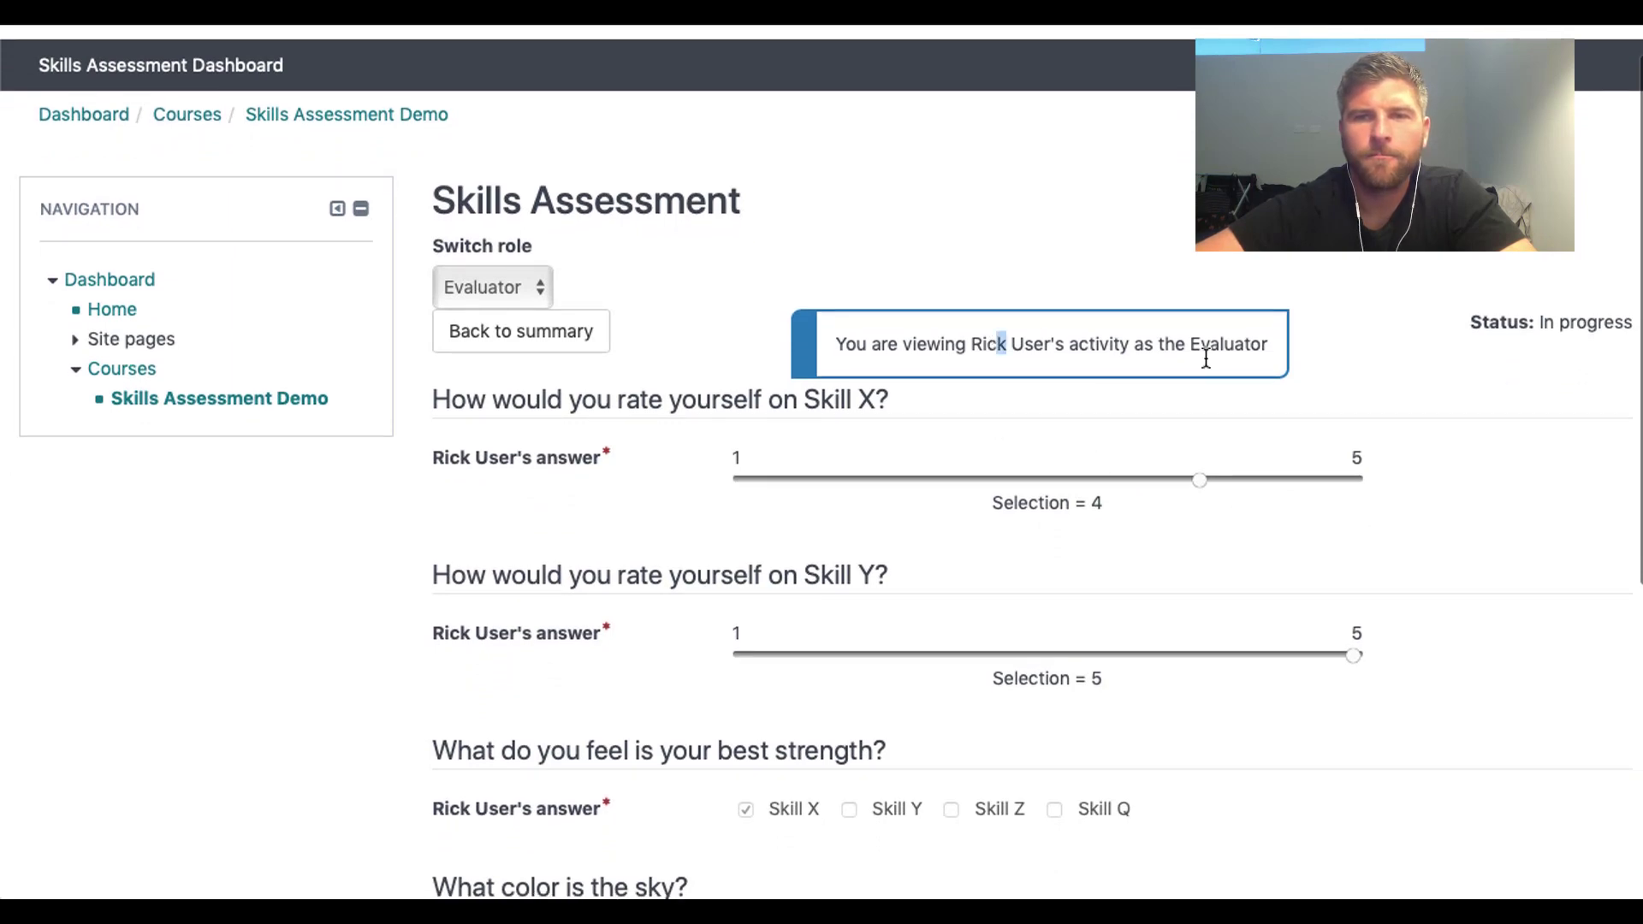
drag(1206, 358, 1254, 377)
click(1379, 367)
scroll(1379, 364, down, 2)
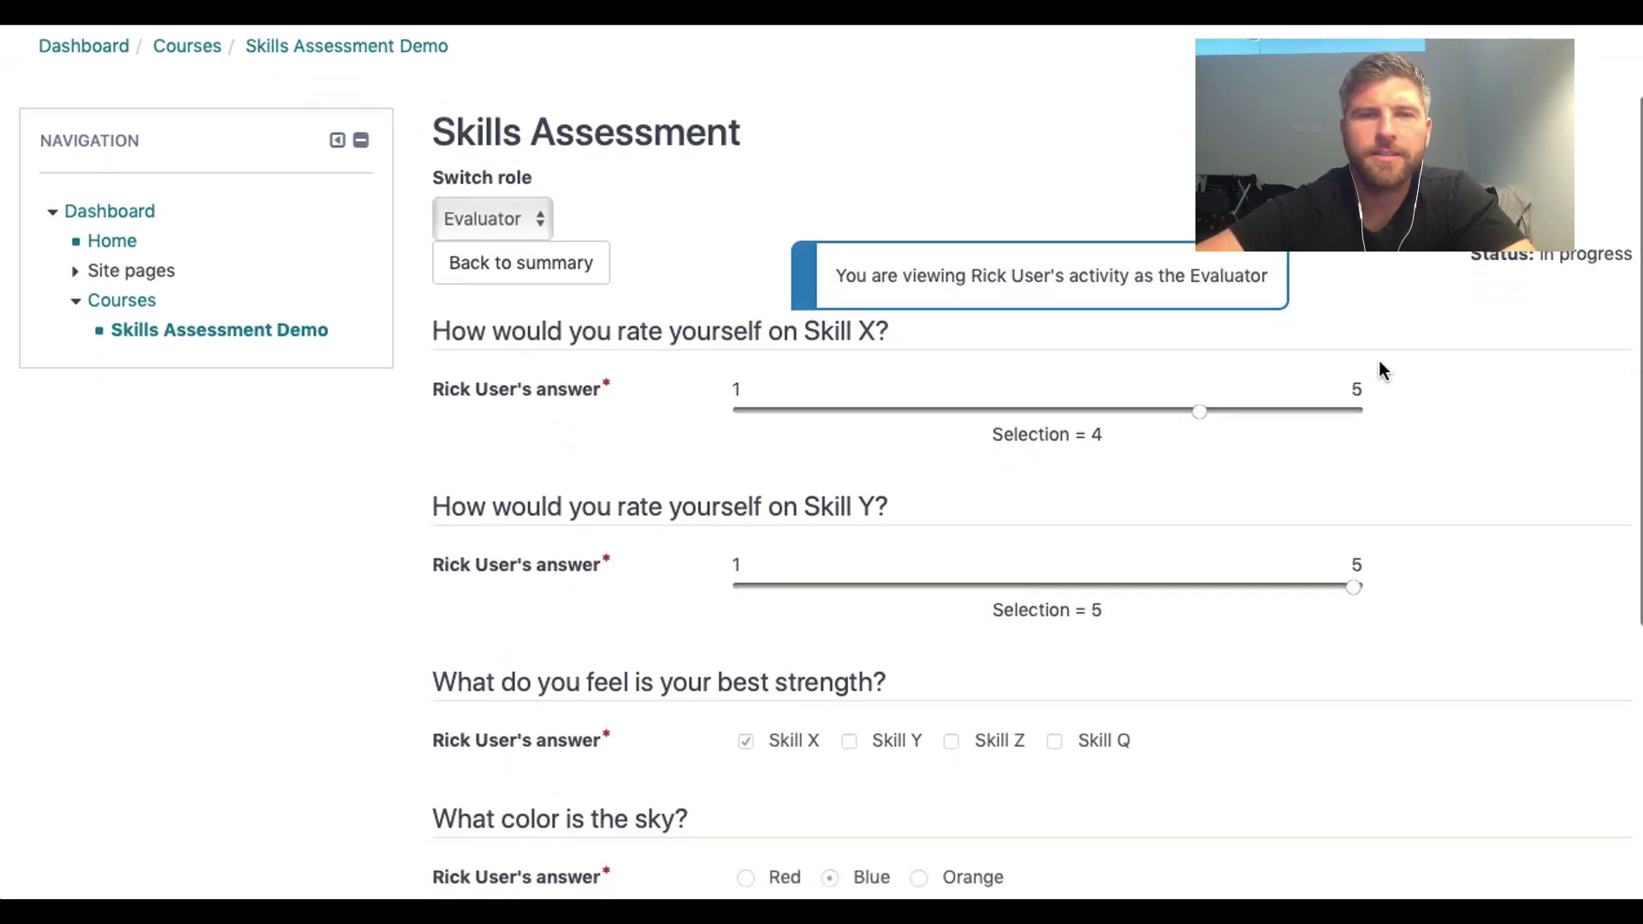
scroll(1379, 364, down, 5)
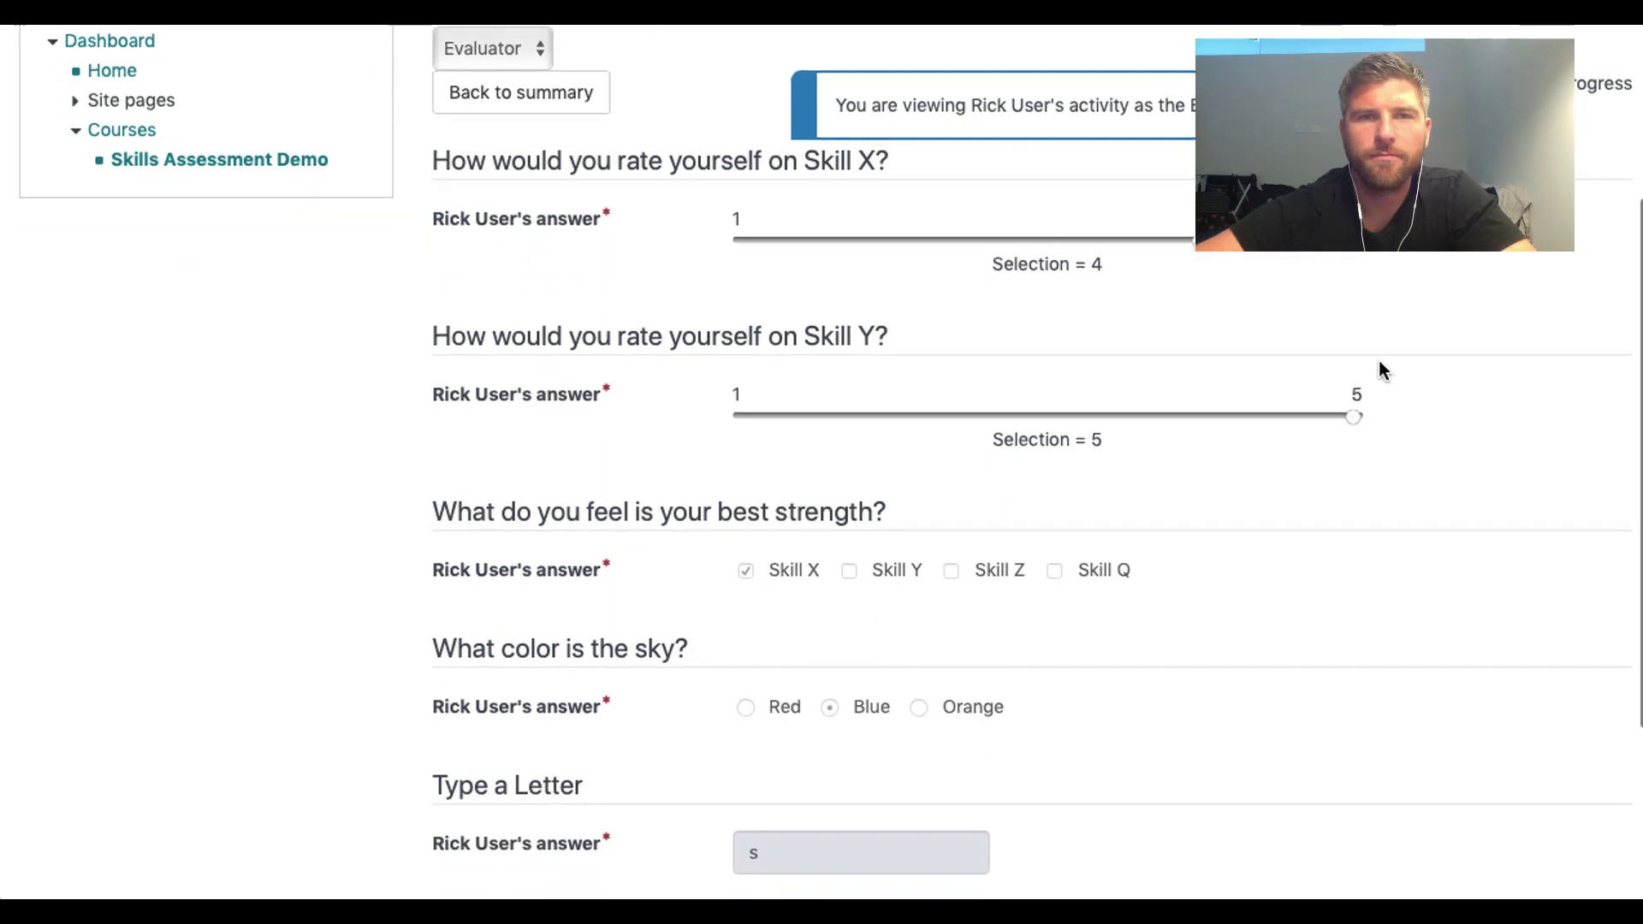
scroll(1378, 361, down, 5)
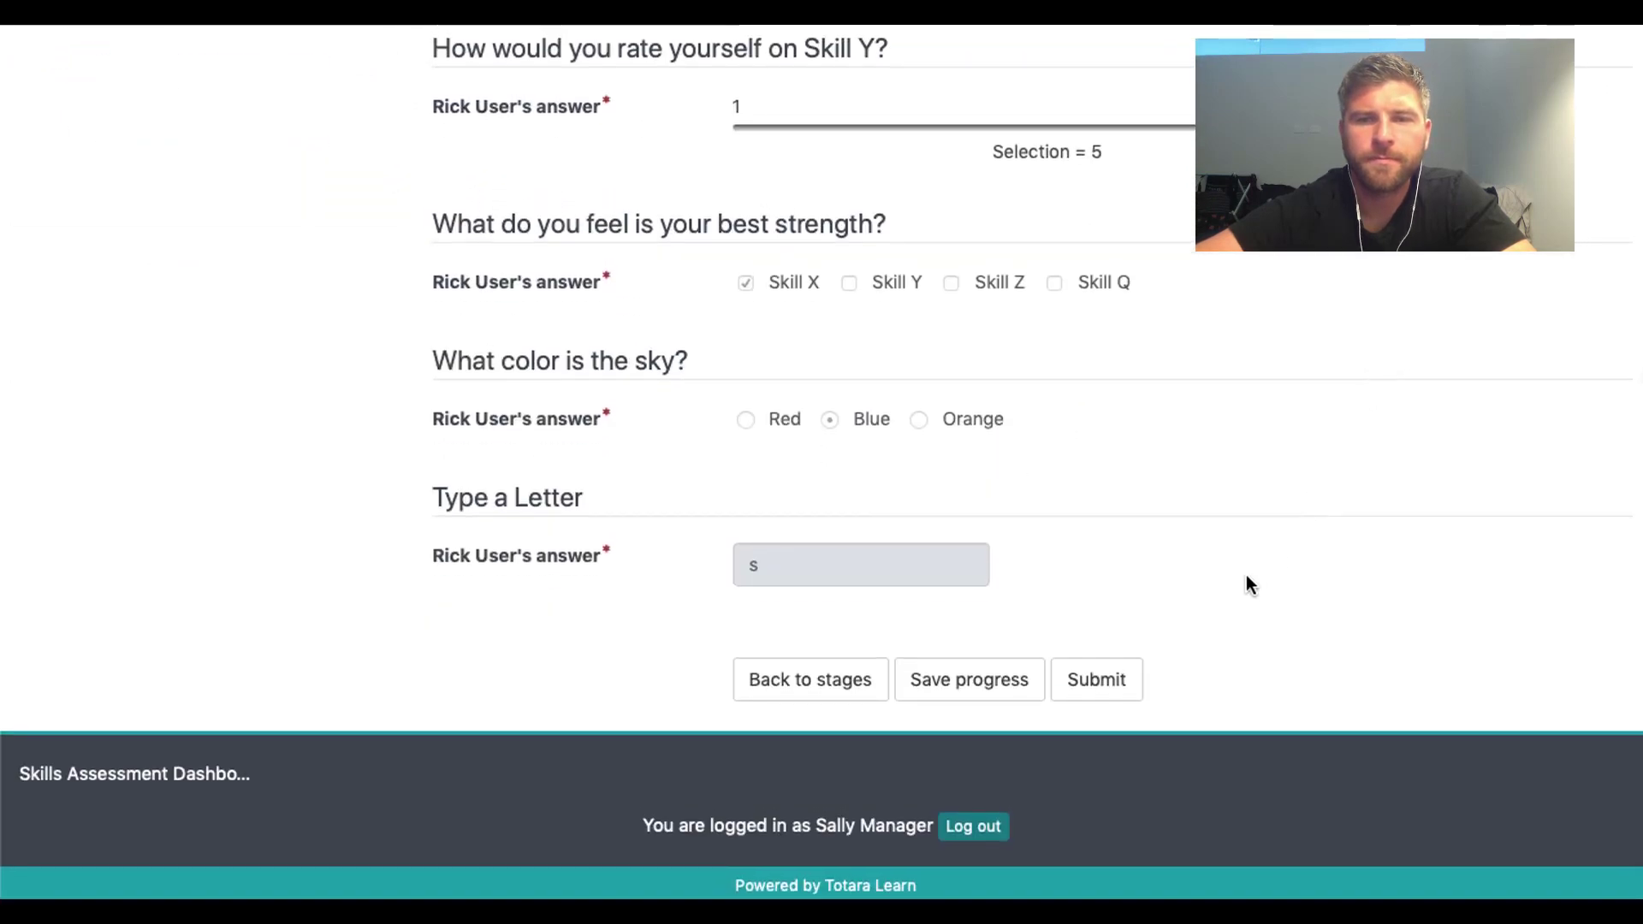
click(777, 676)
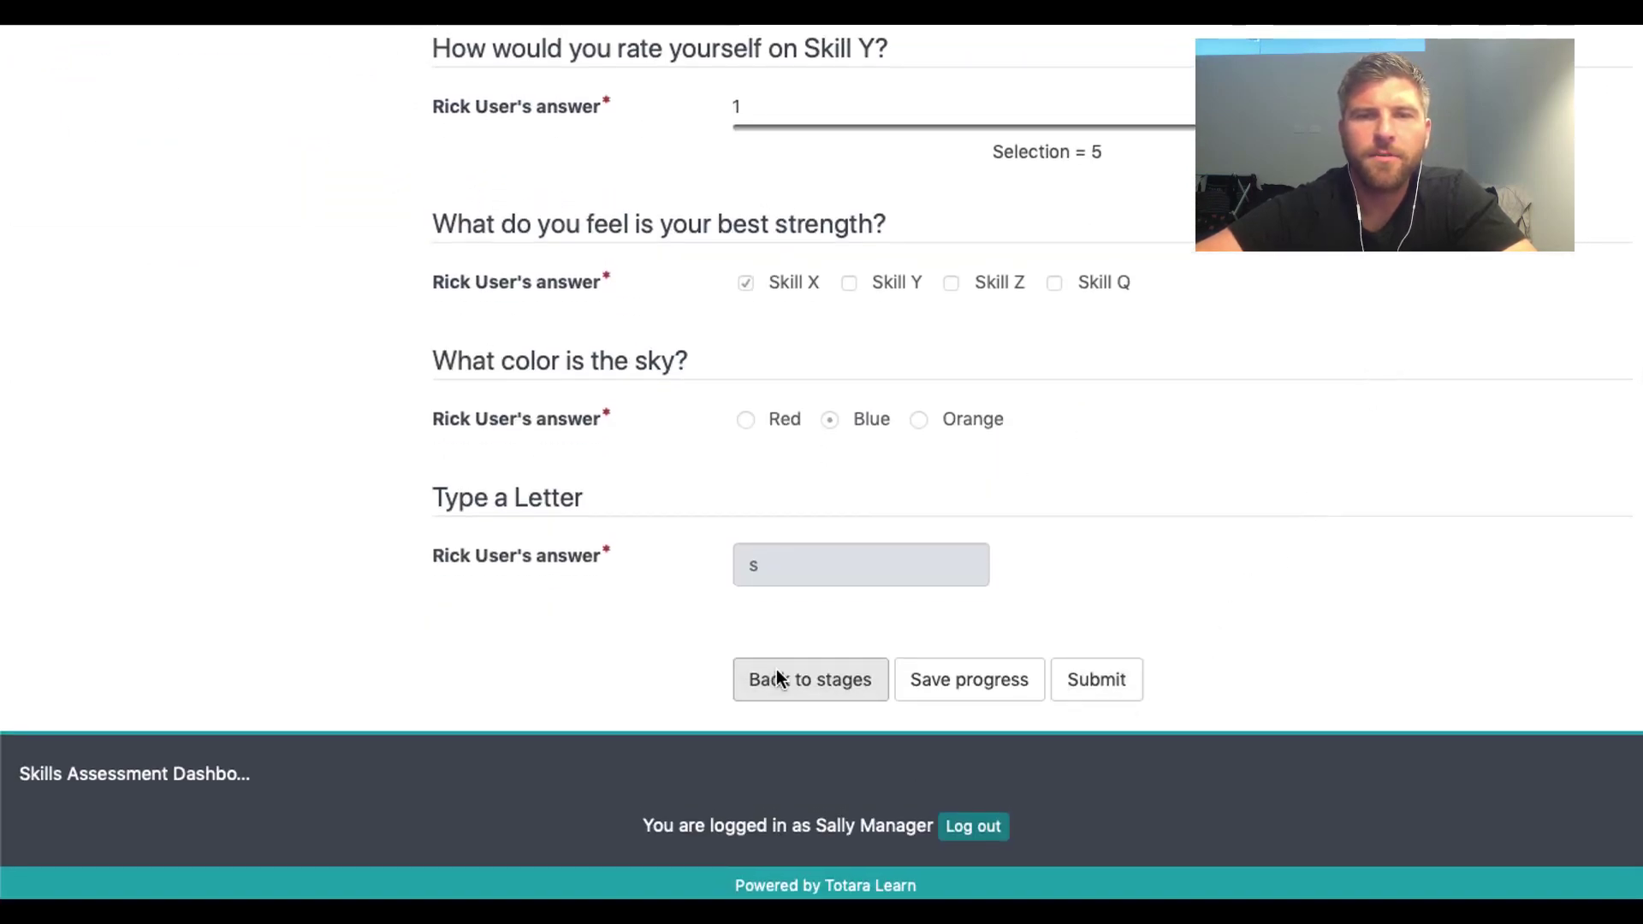
scroll(1071, 496, down, 1)
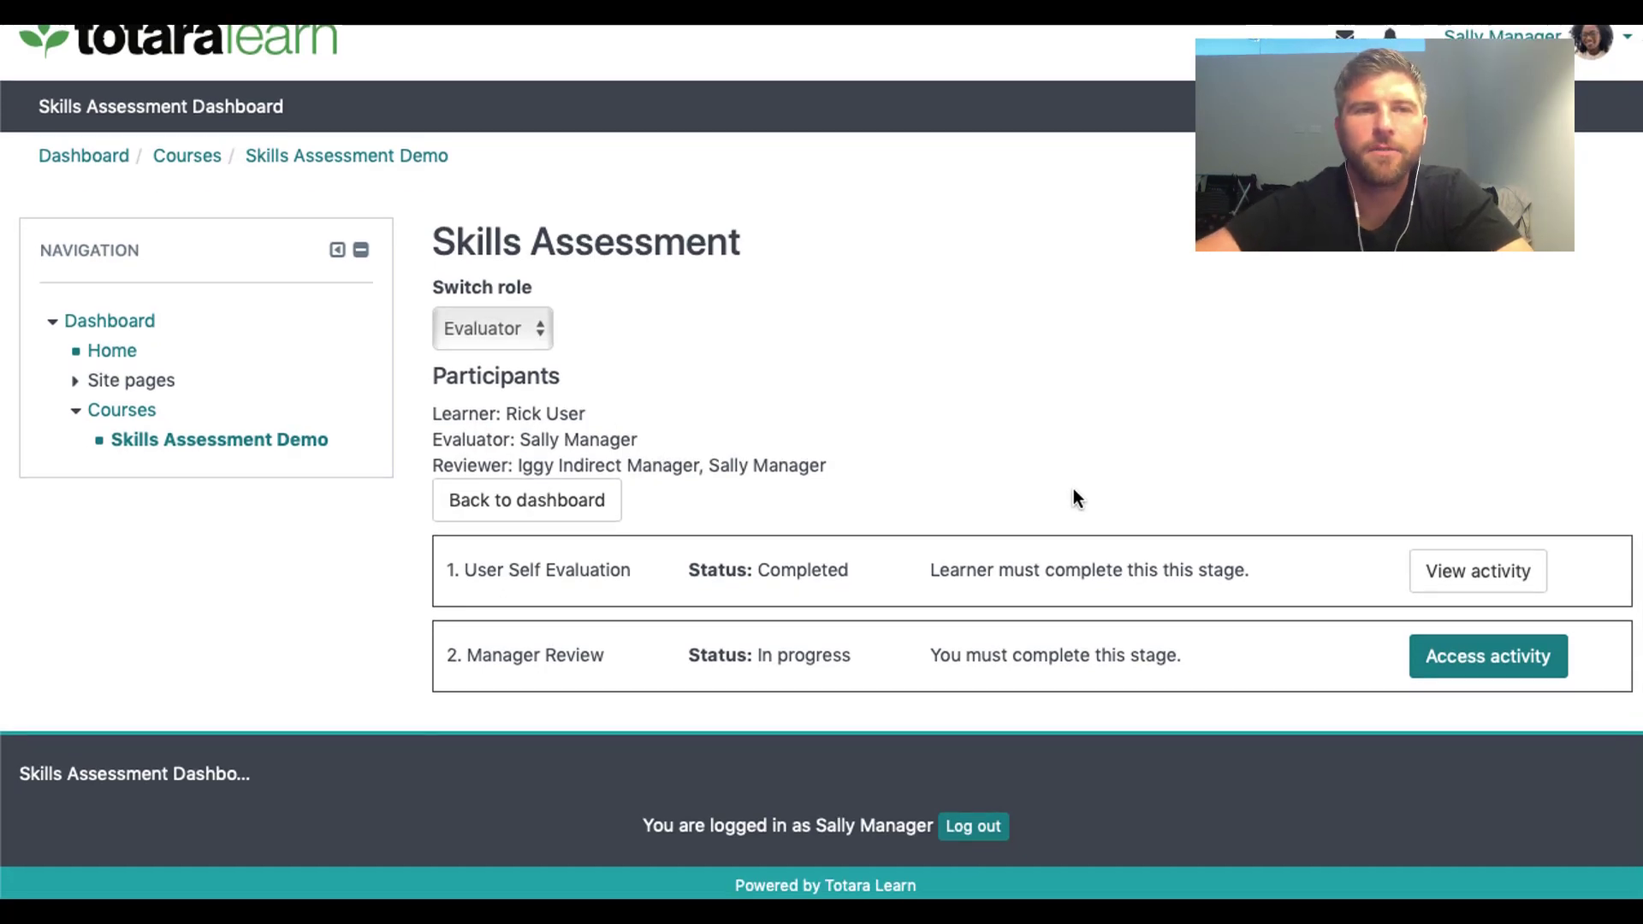
Step: In the Manager Review stage, answer Yes to the question on acceptable demonstration of all skills and submit it
click(1519, 650)
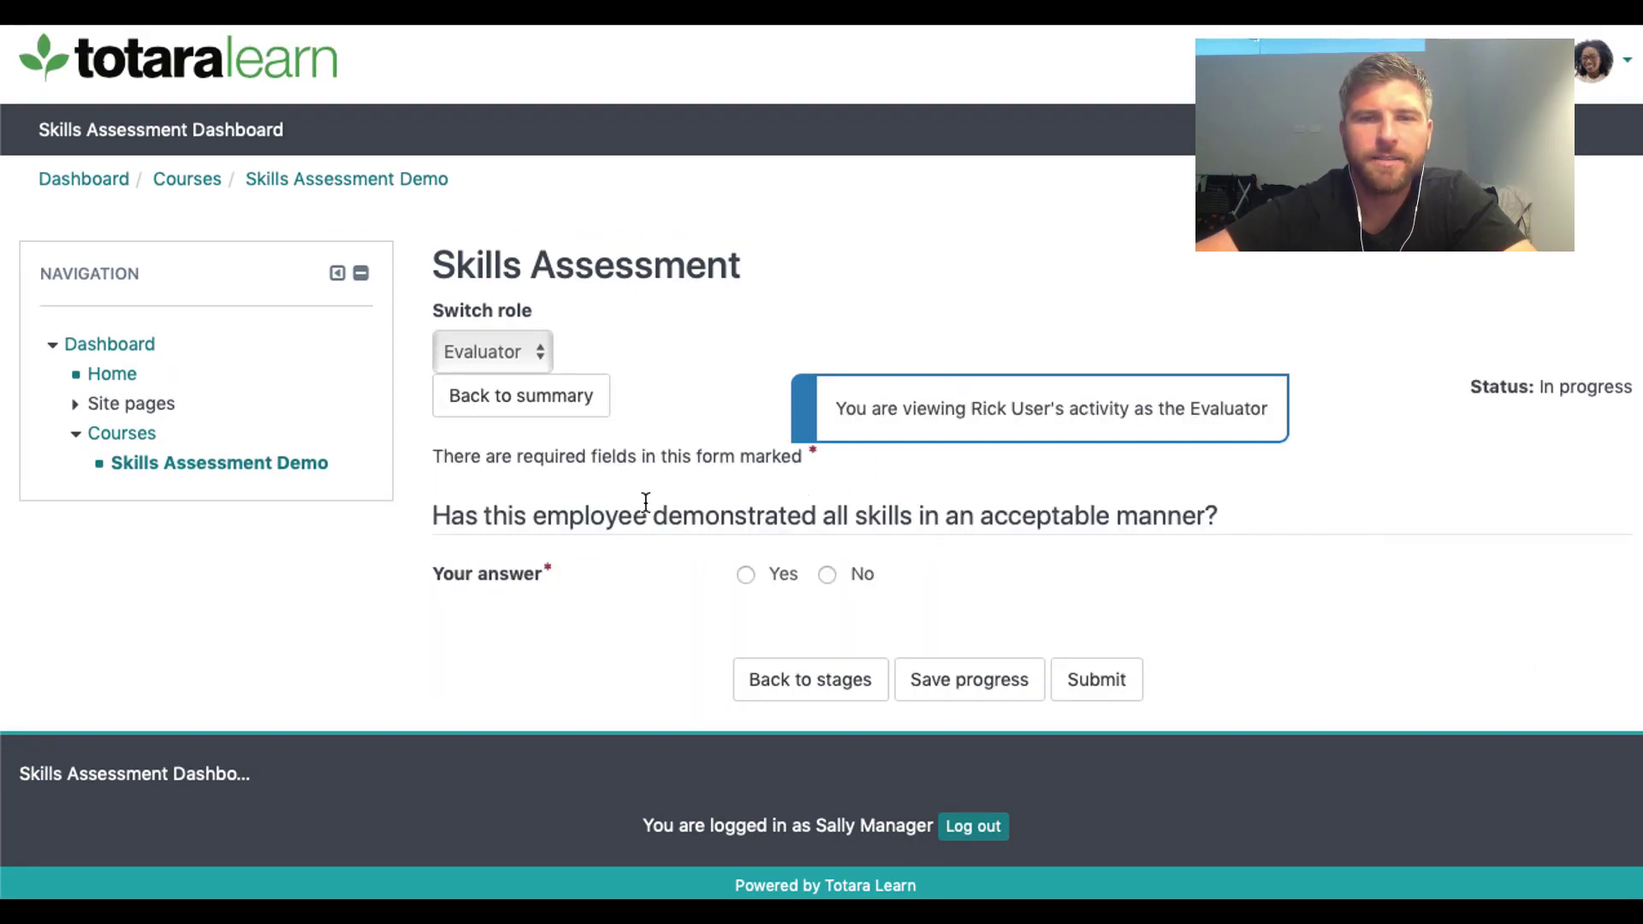
drag(718, 520, 1235, 517)
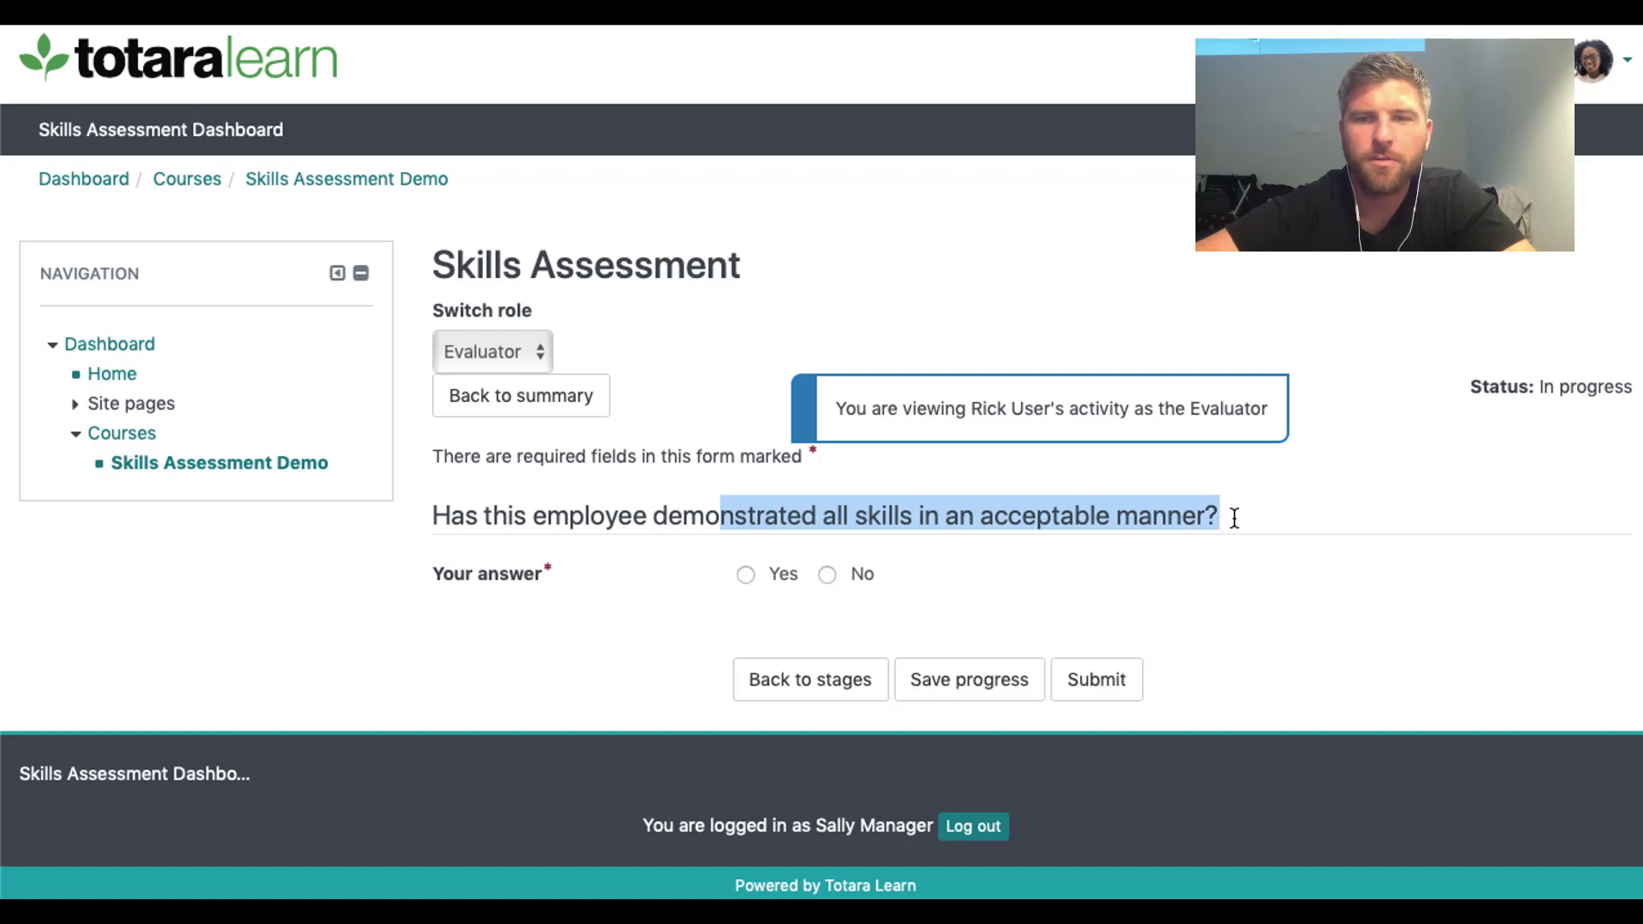
click(1234, 518)
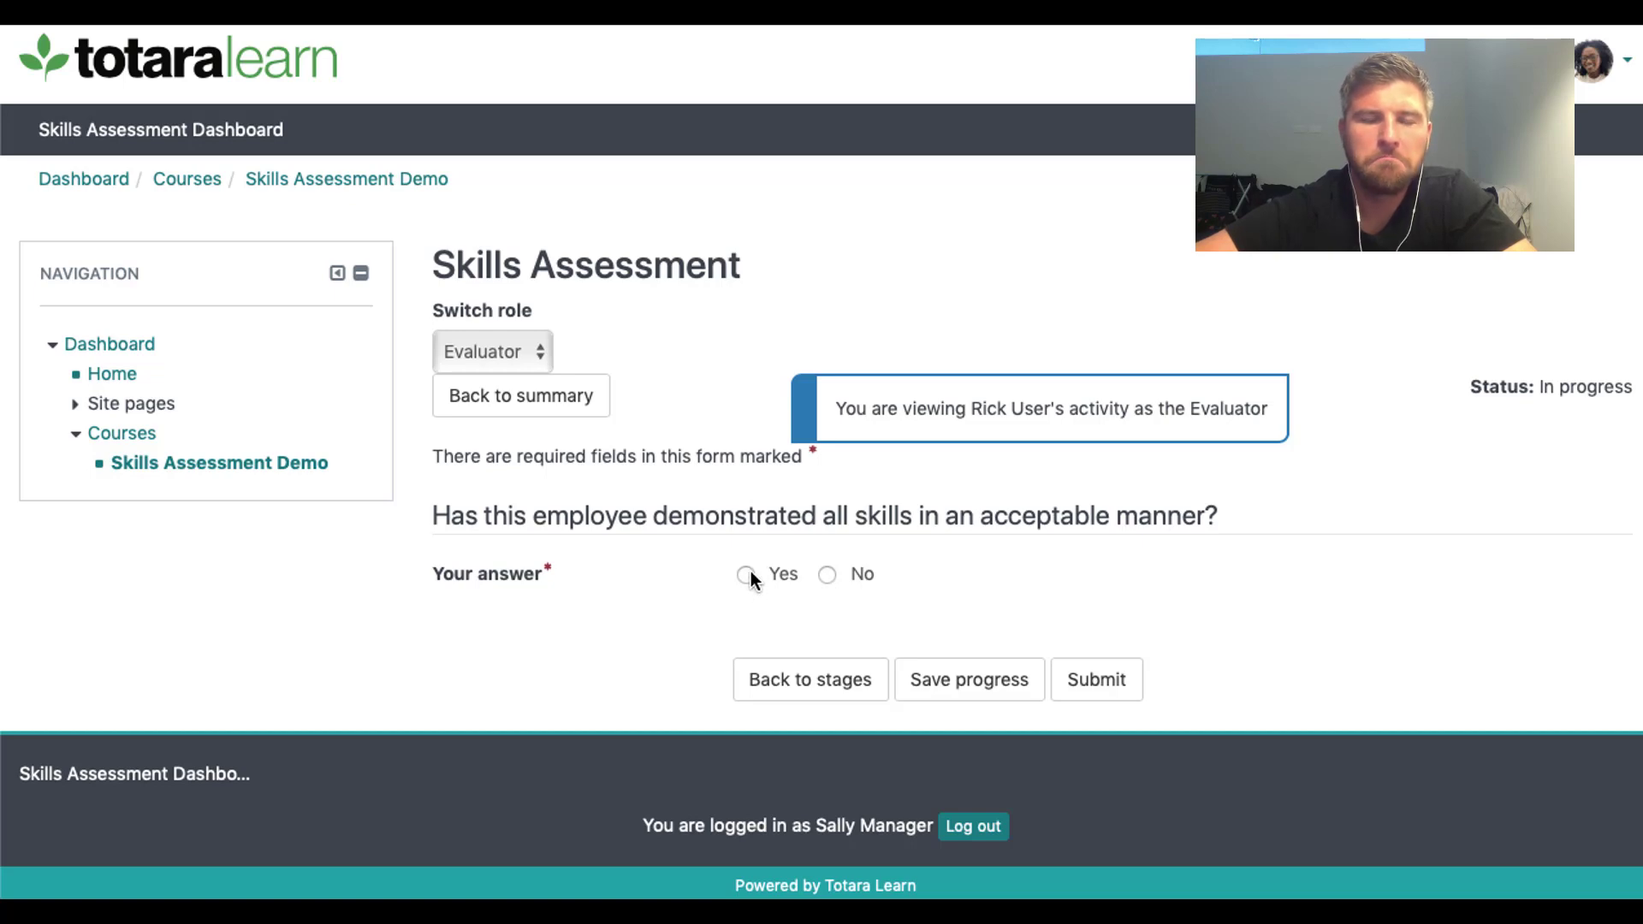
click(1030, 687)
click(1479, 681)
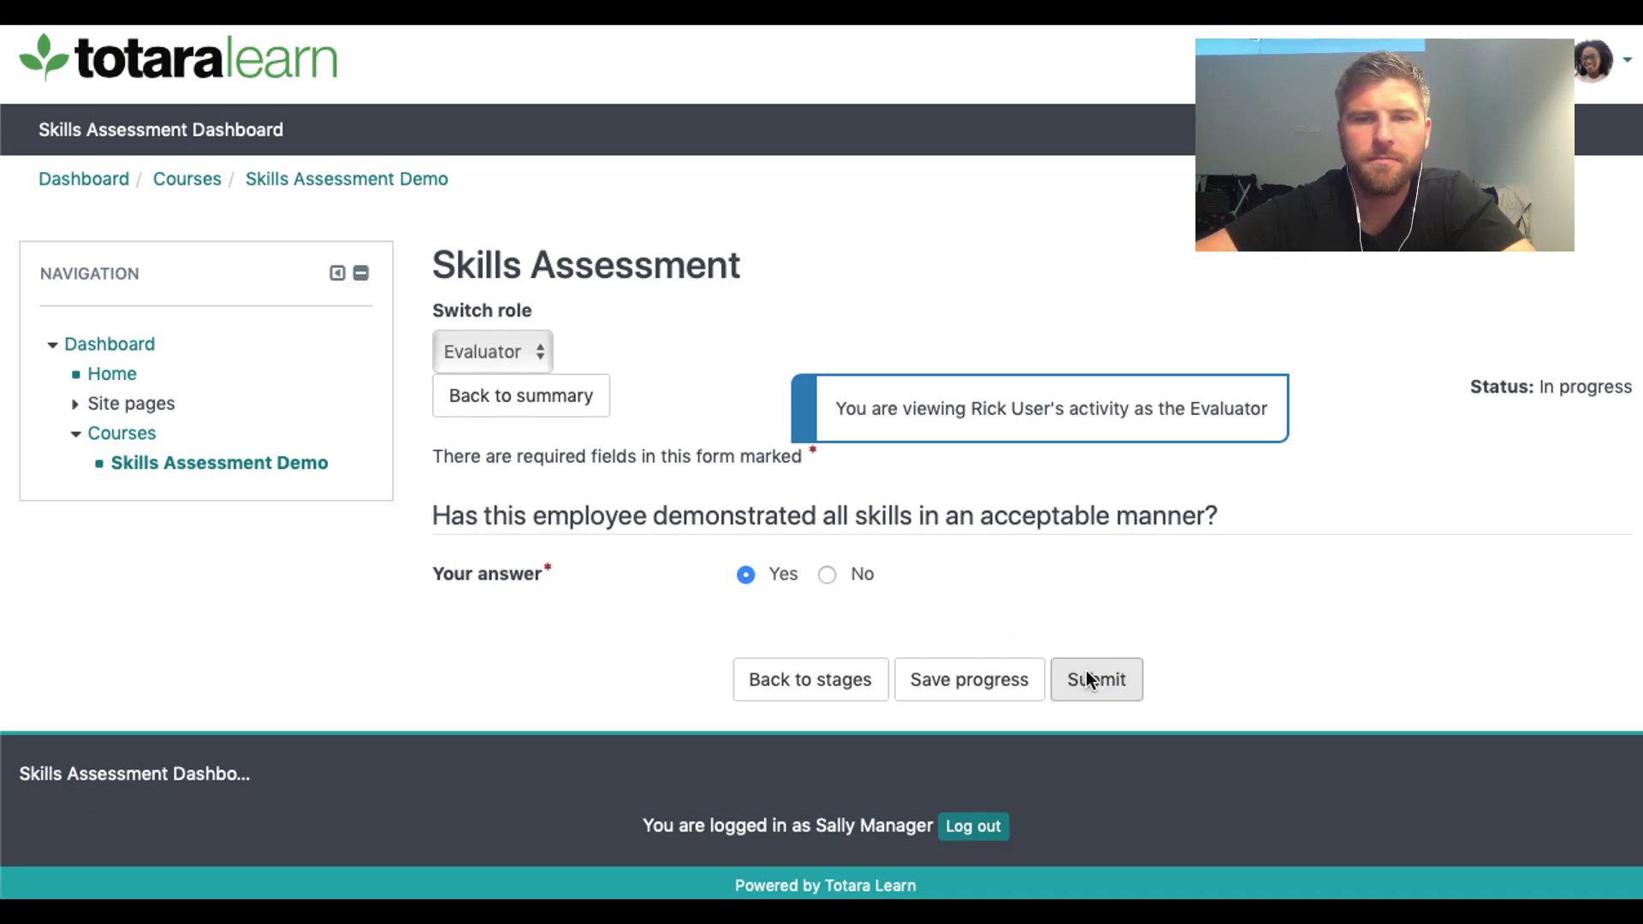
click(1085, 676)
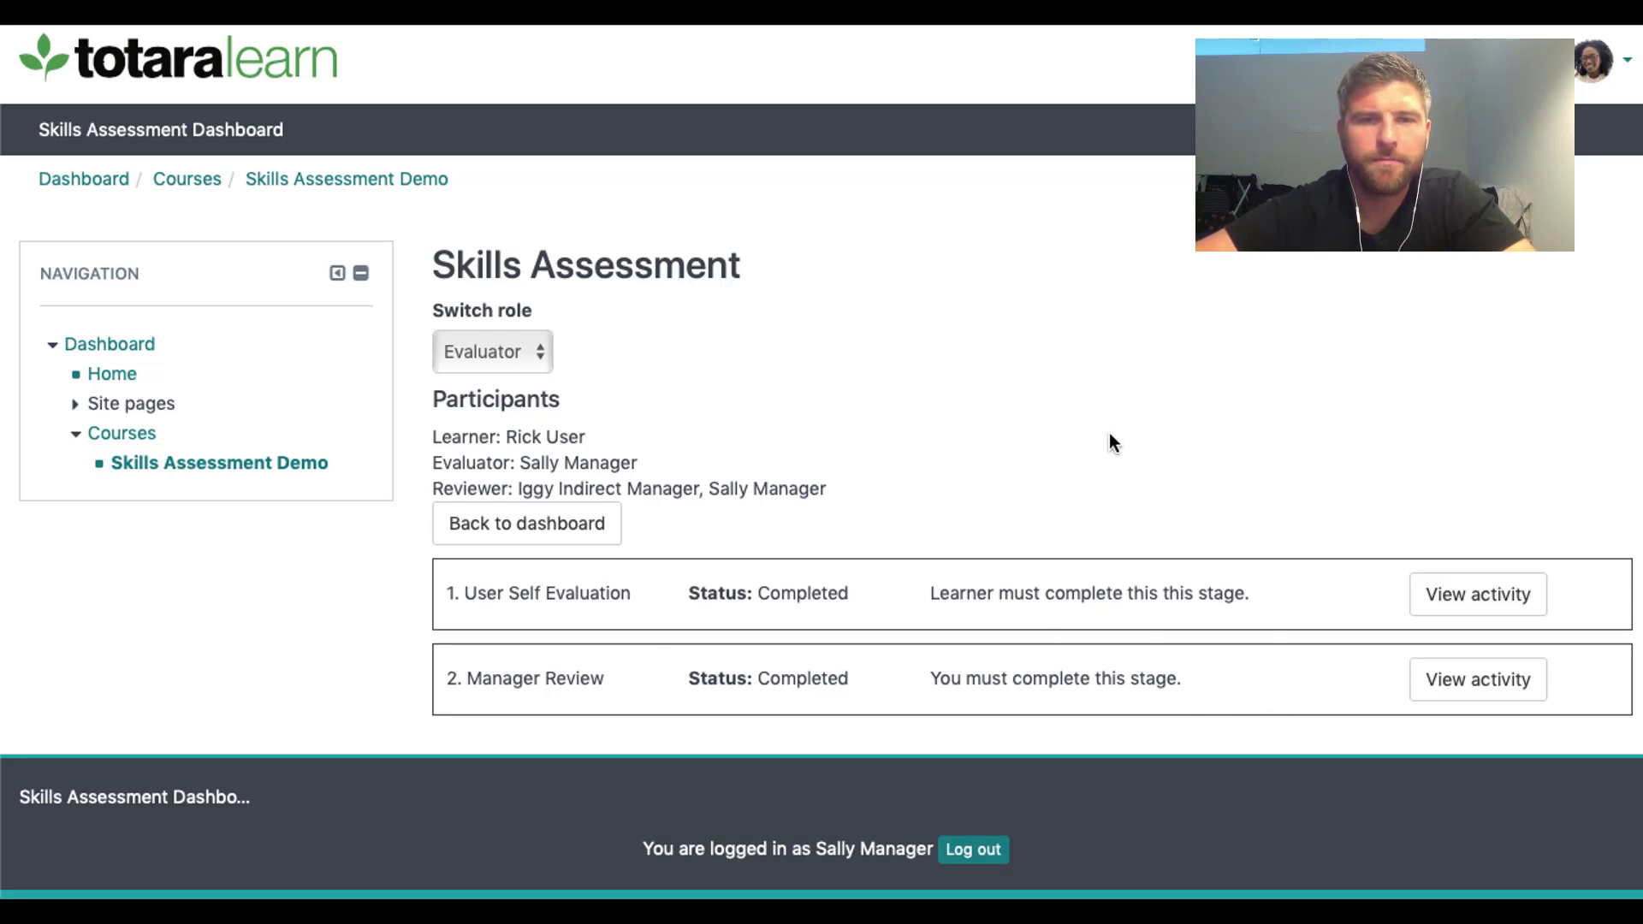
Step: Check the completed assessments on the Skills Assessment Dashboard
click(167, 130)
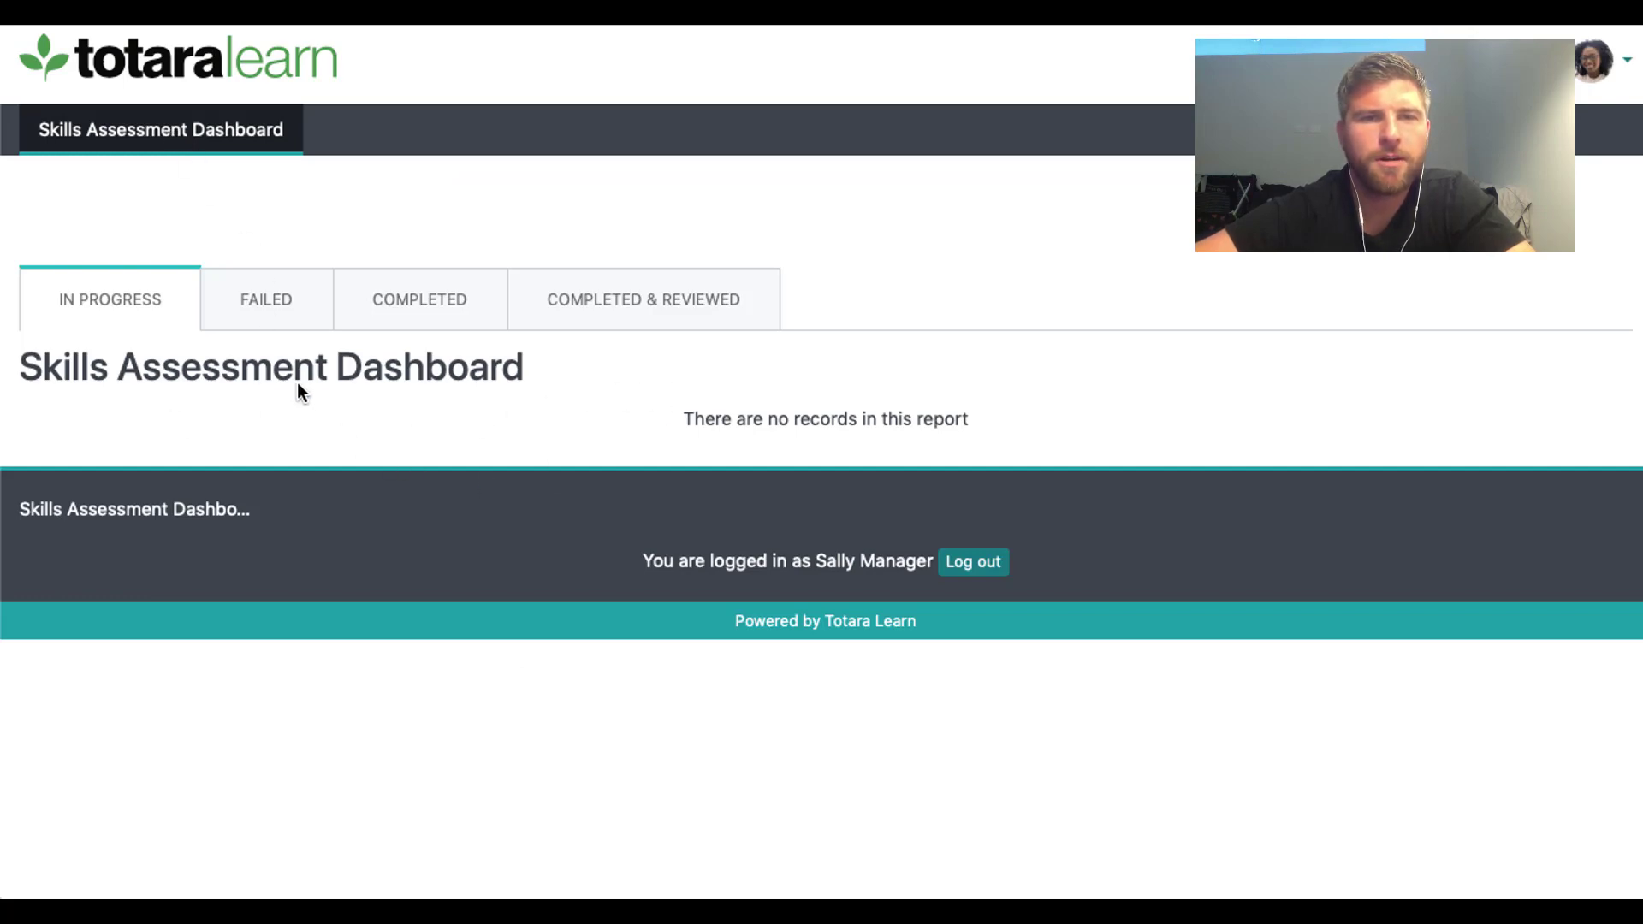
click(428, 312)
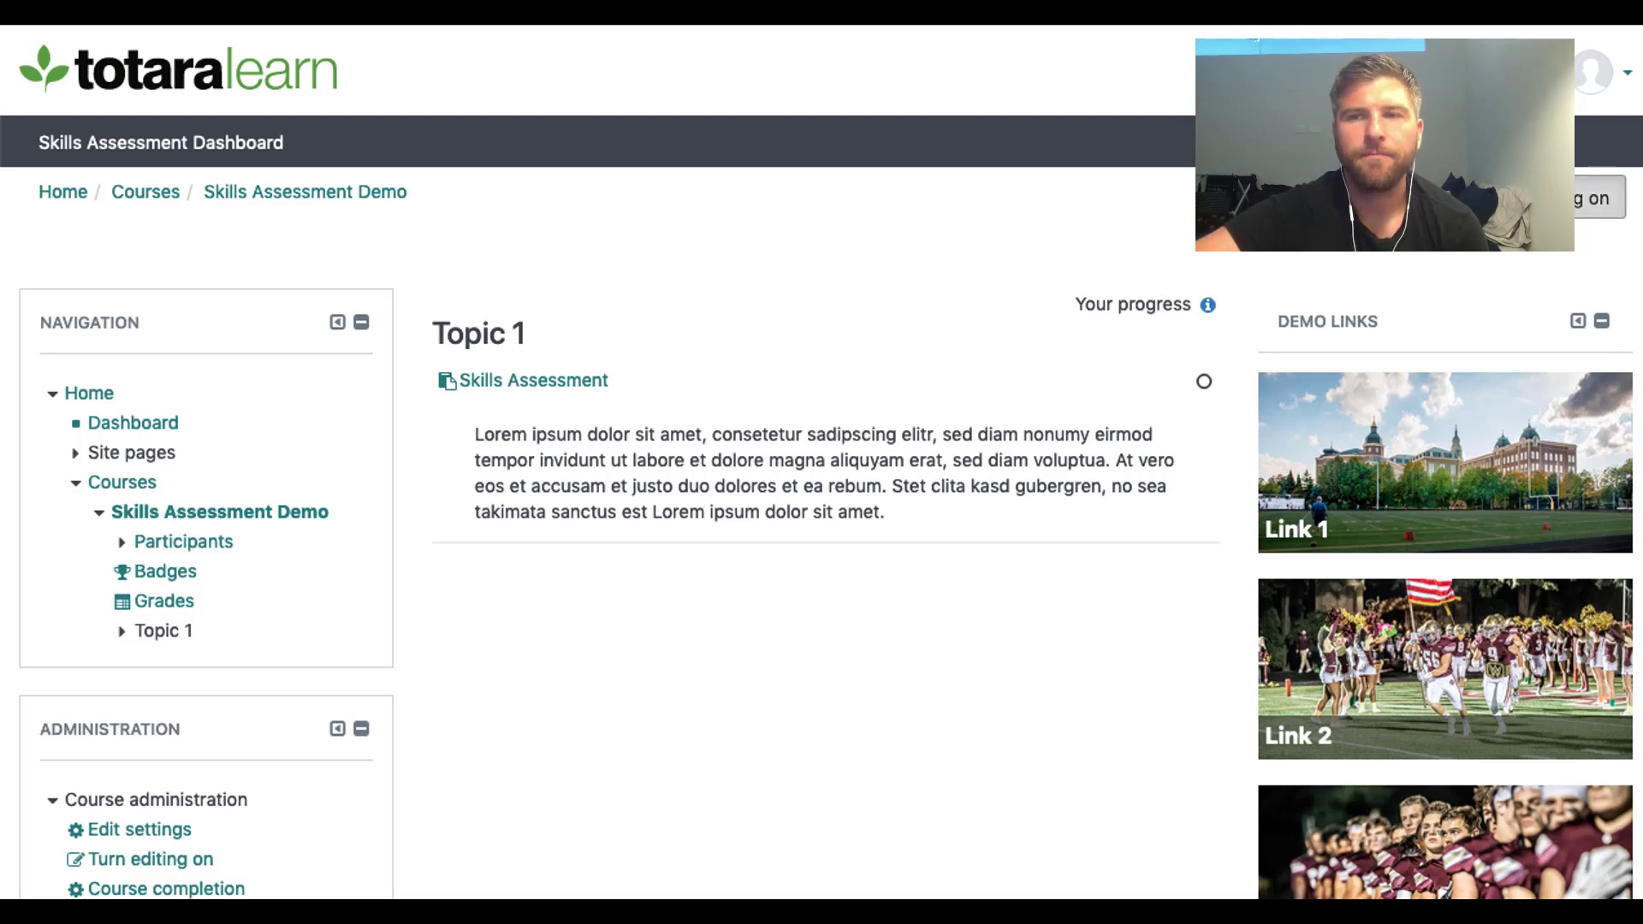
Step: Enable editing for the Skills Assessment Demo course and open the Skills Assessment activity for editing
click(1558, 198)
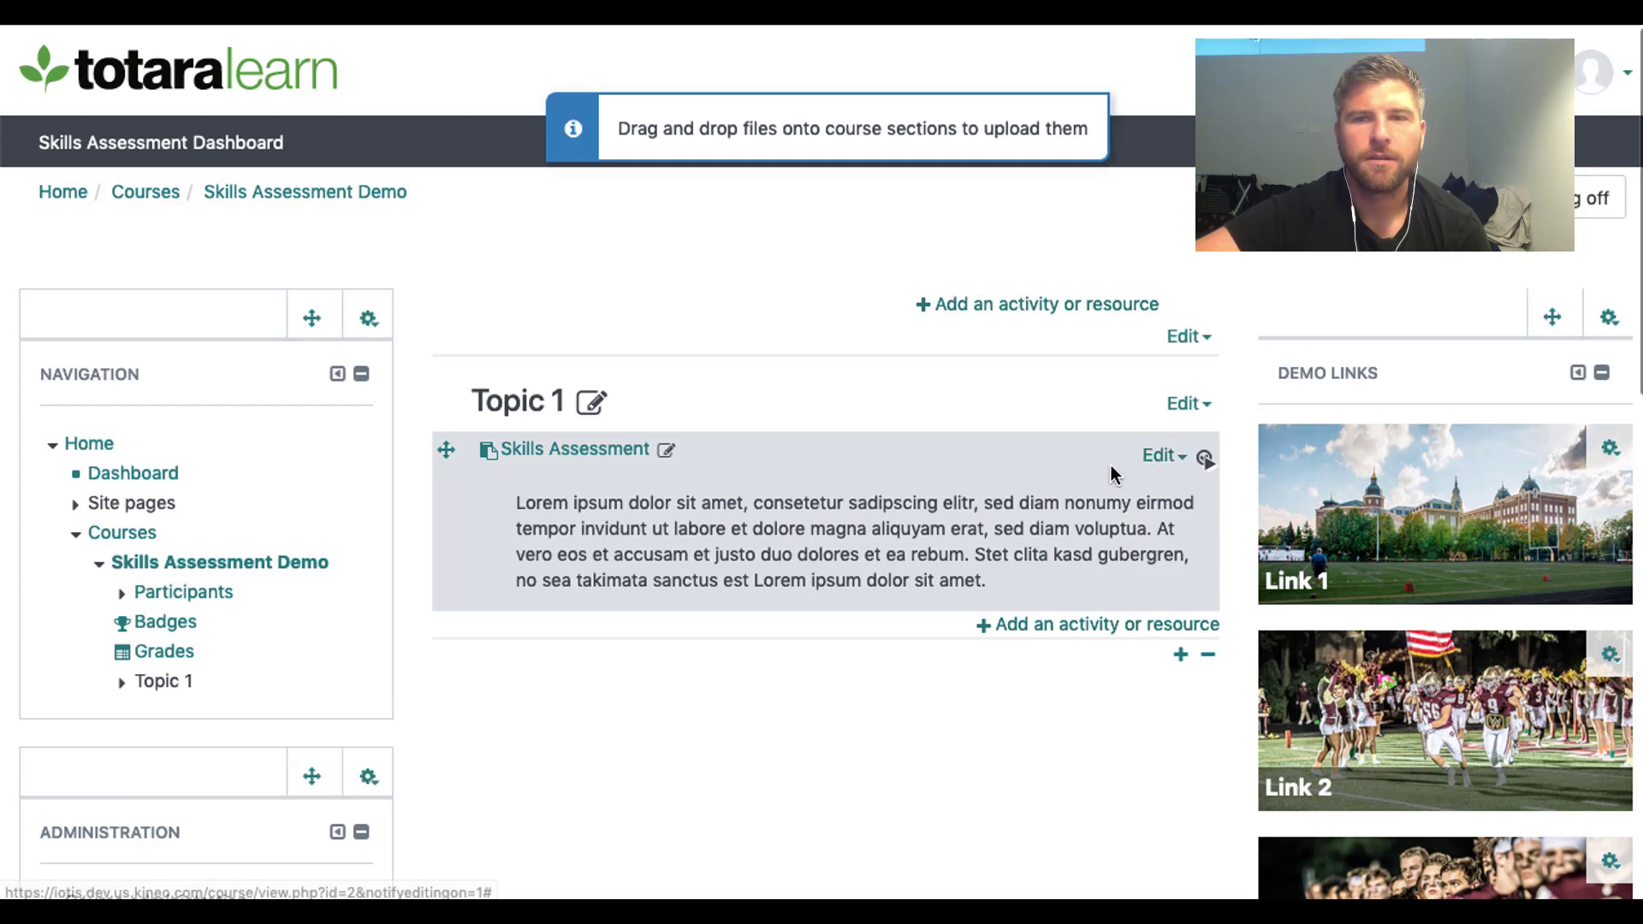
click(1165, 459)
click(1095, 496)
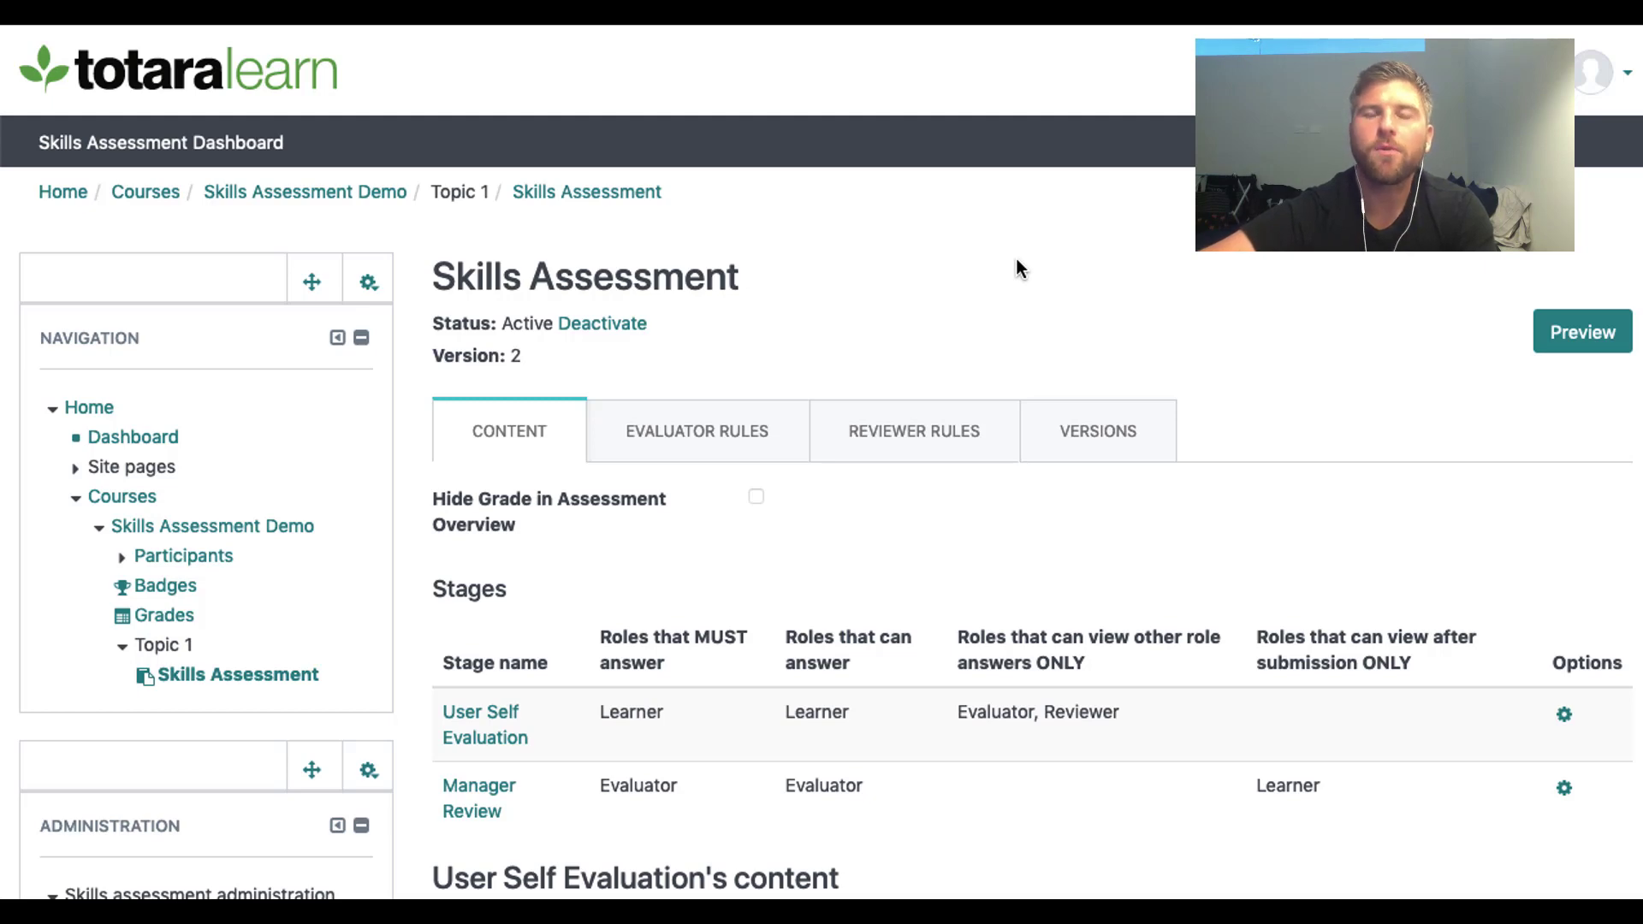
Step: Examine the assessment's stages, their role permissions and the questions that make up the User Self Evaluation content
scroll(1016, 260, down, 1)
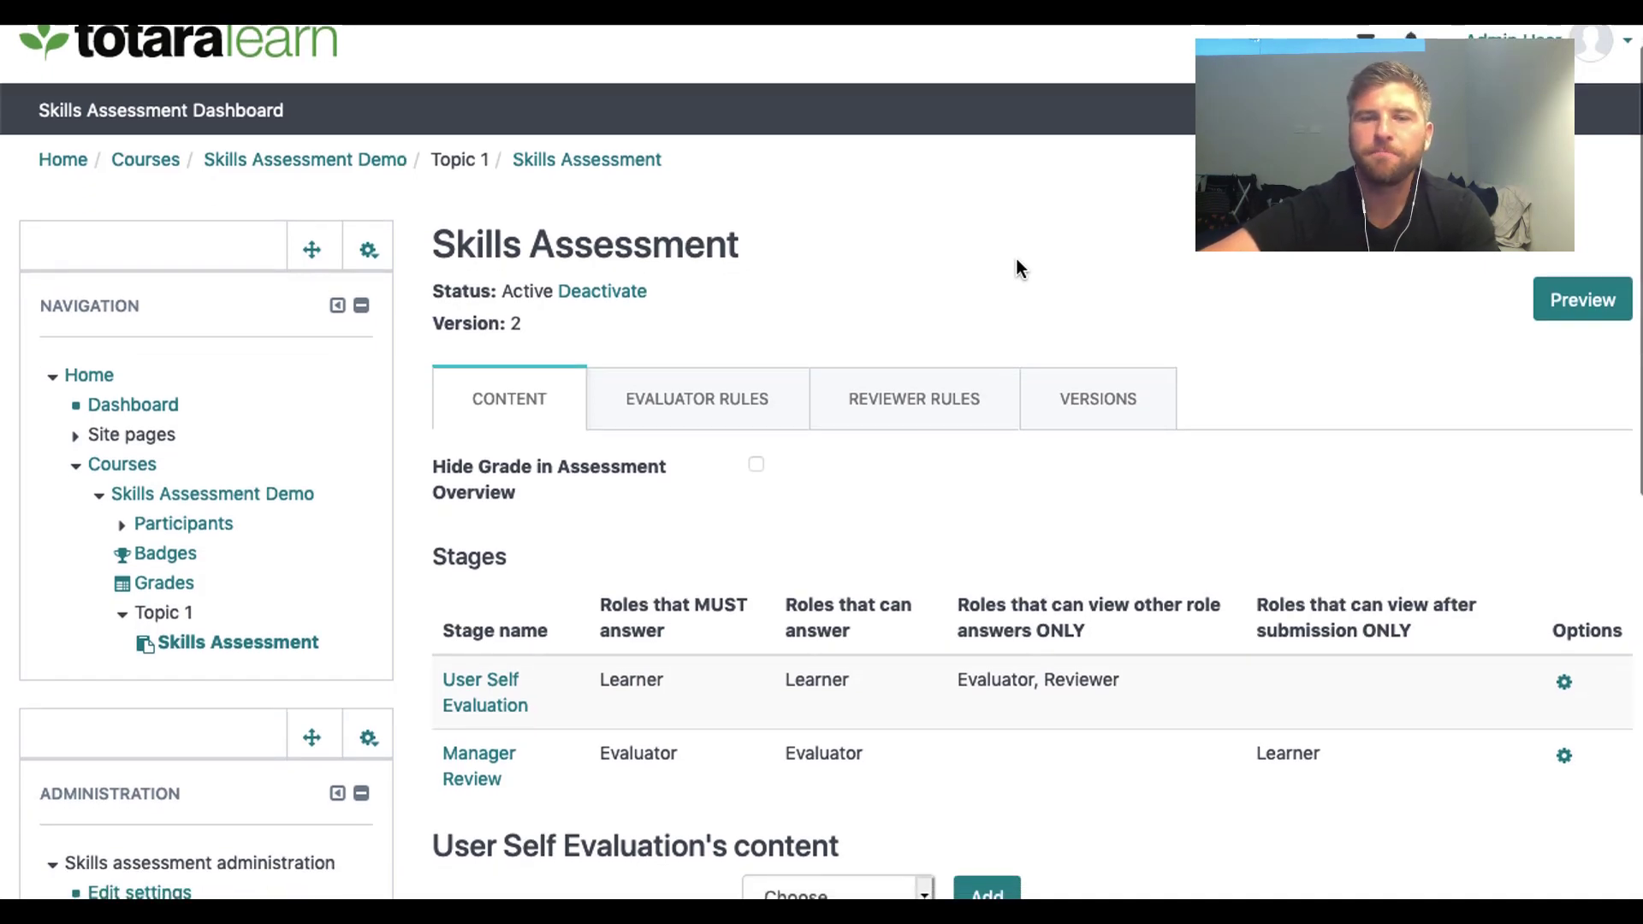
scroll(1016, 258, down, 3)
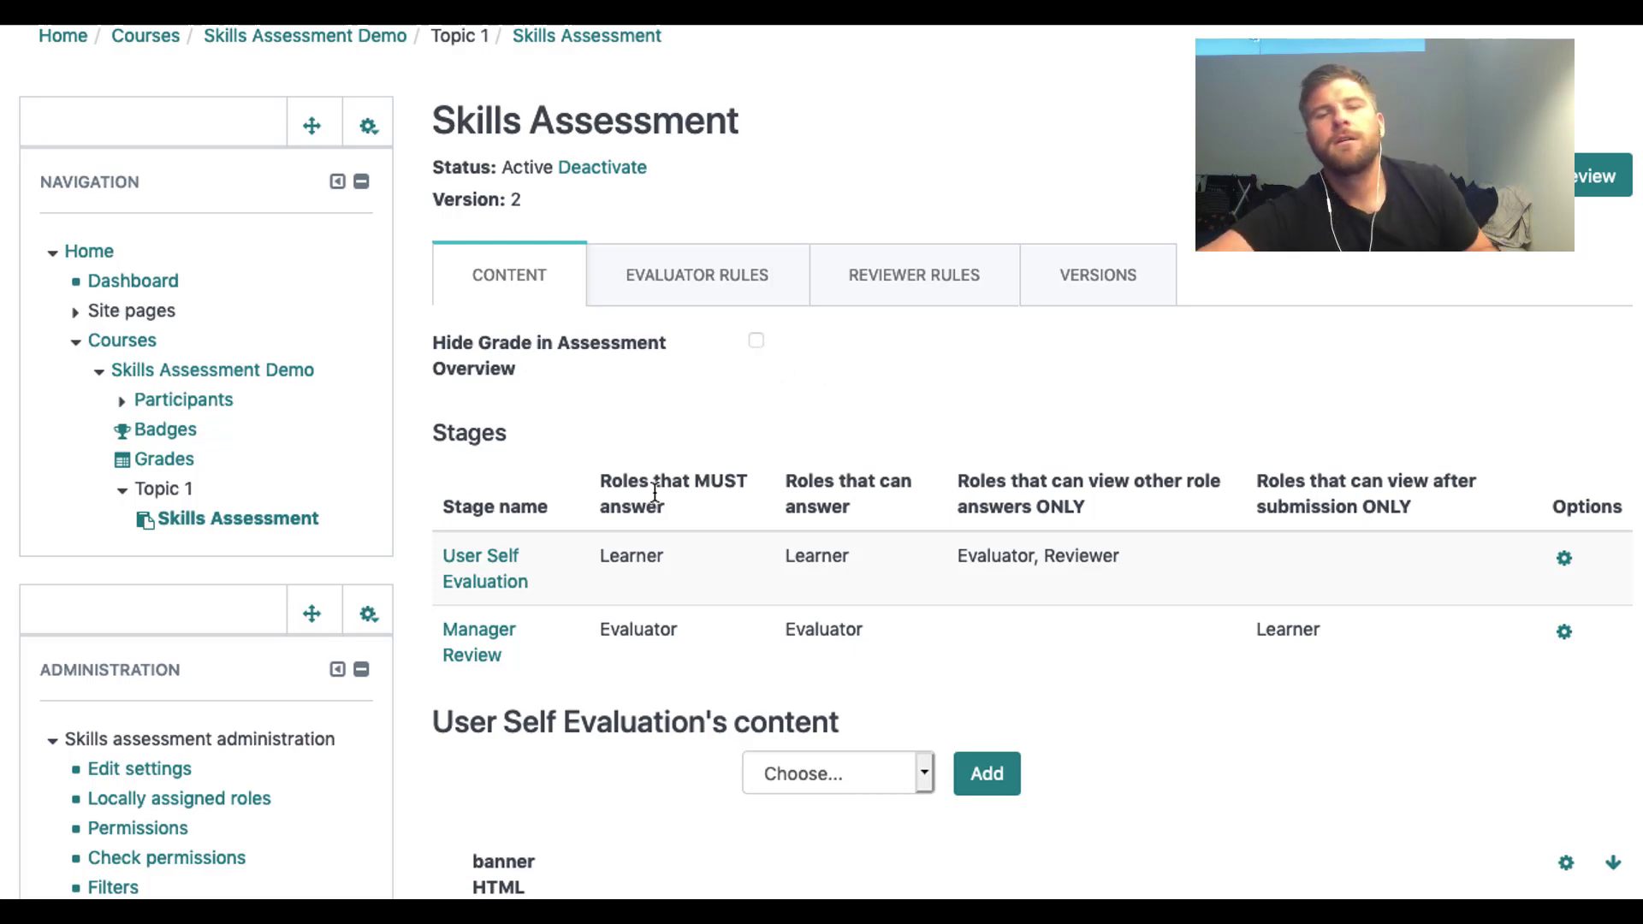
scroll(655, 402, down, 2)
scroll(654, 493, down, 2)
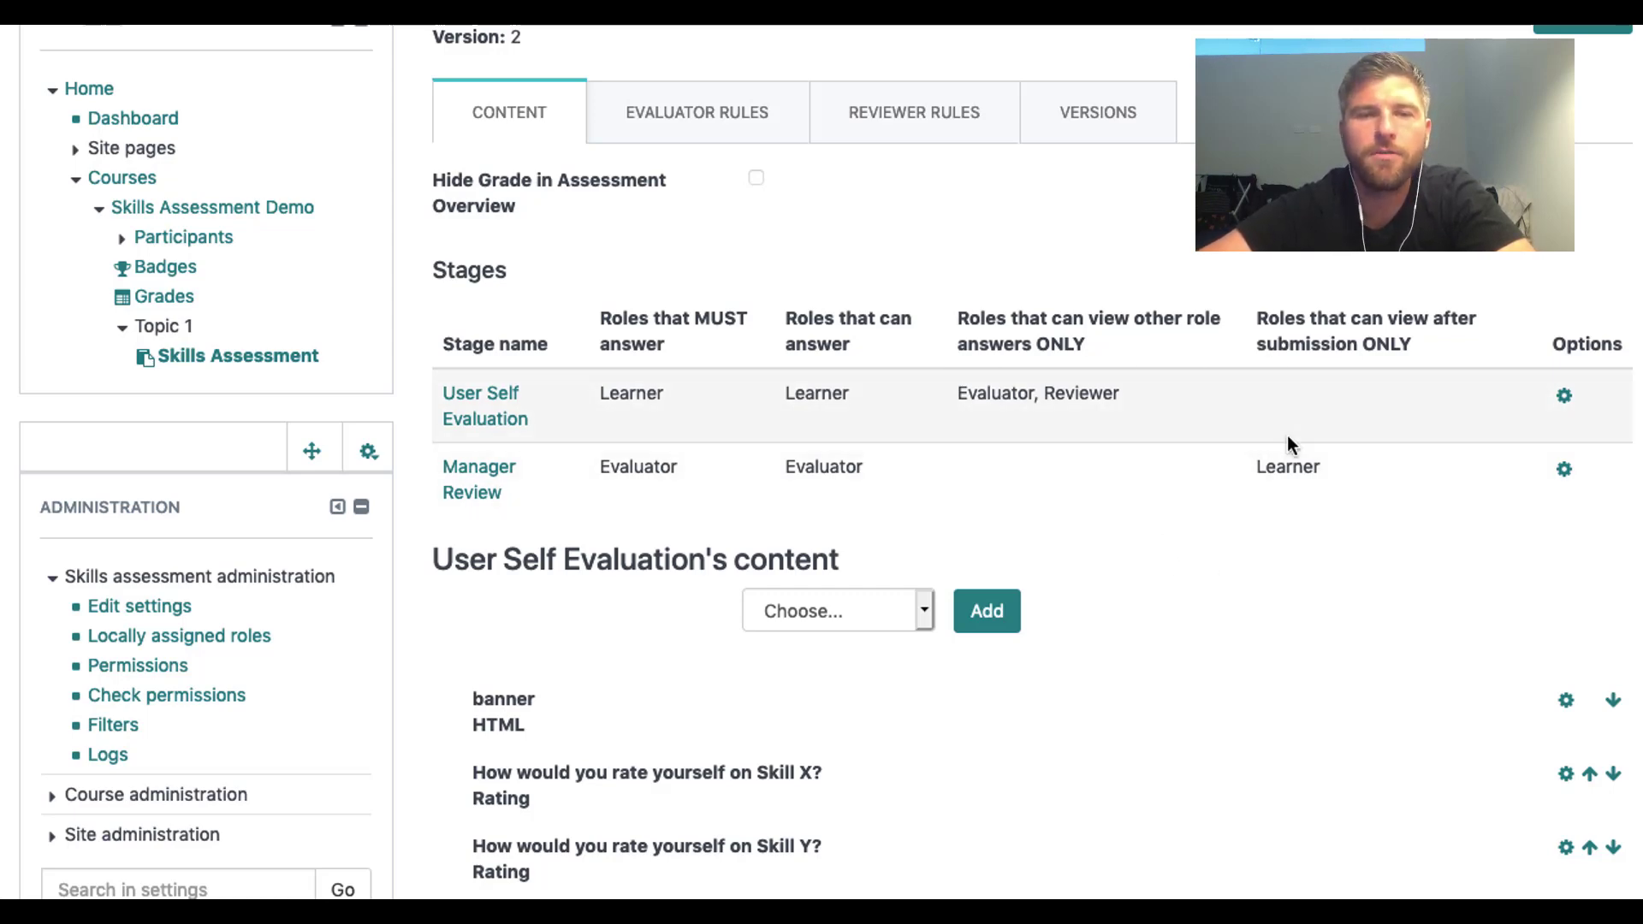
scroll(1287, 438, down, 2)
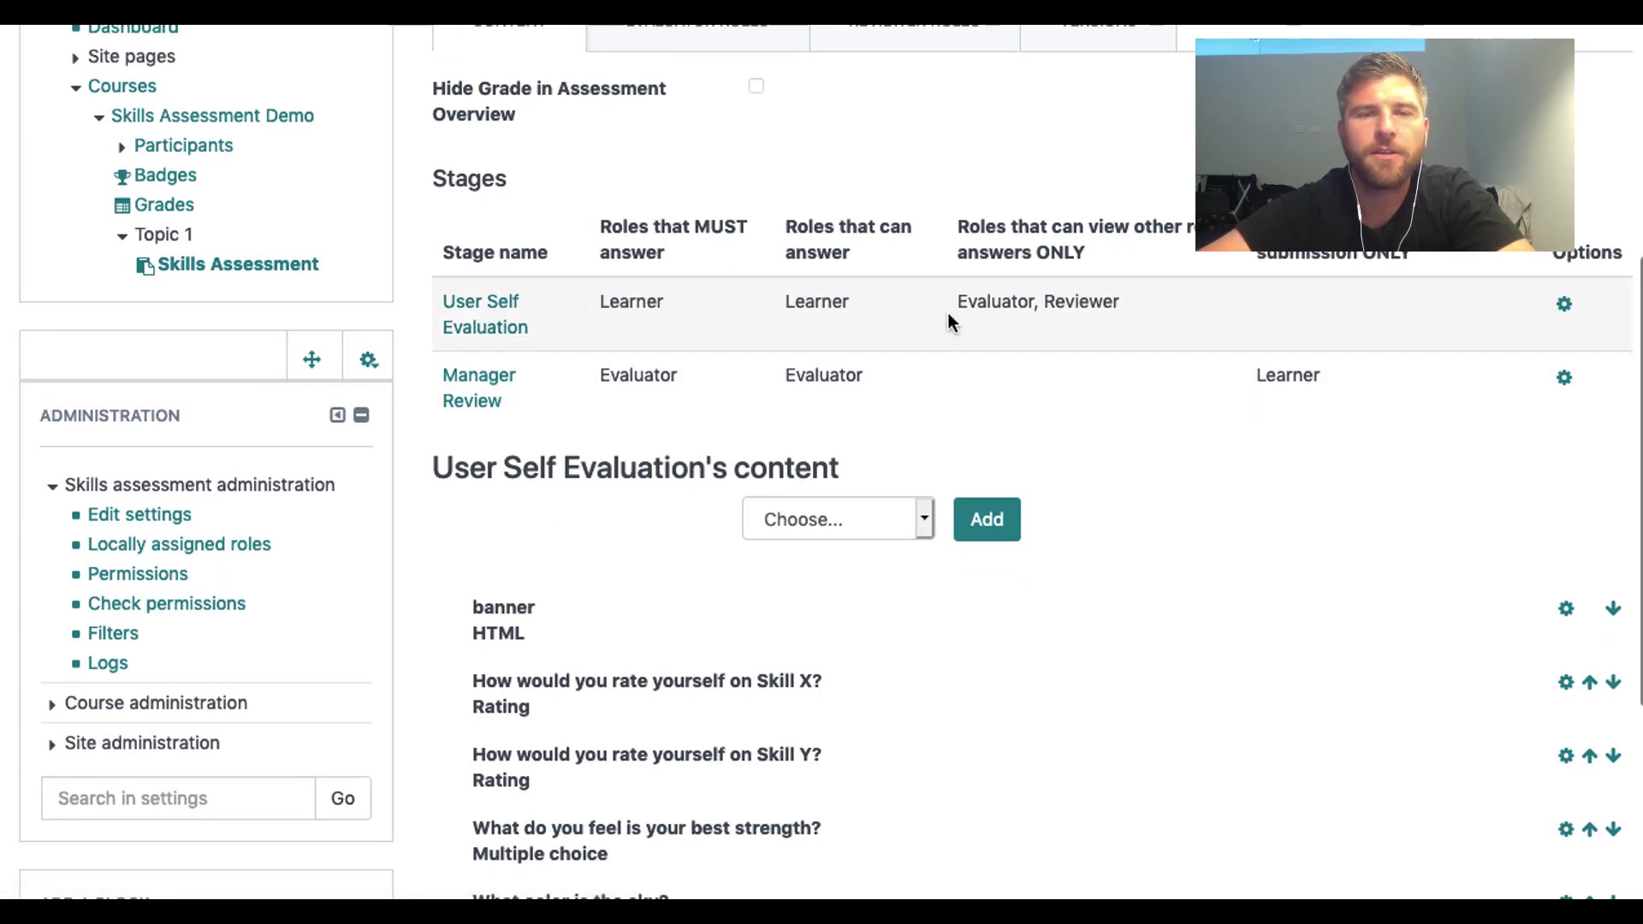
scroll(810, 315, down, 3)
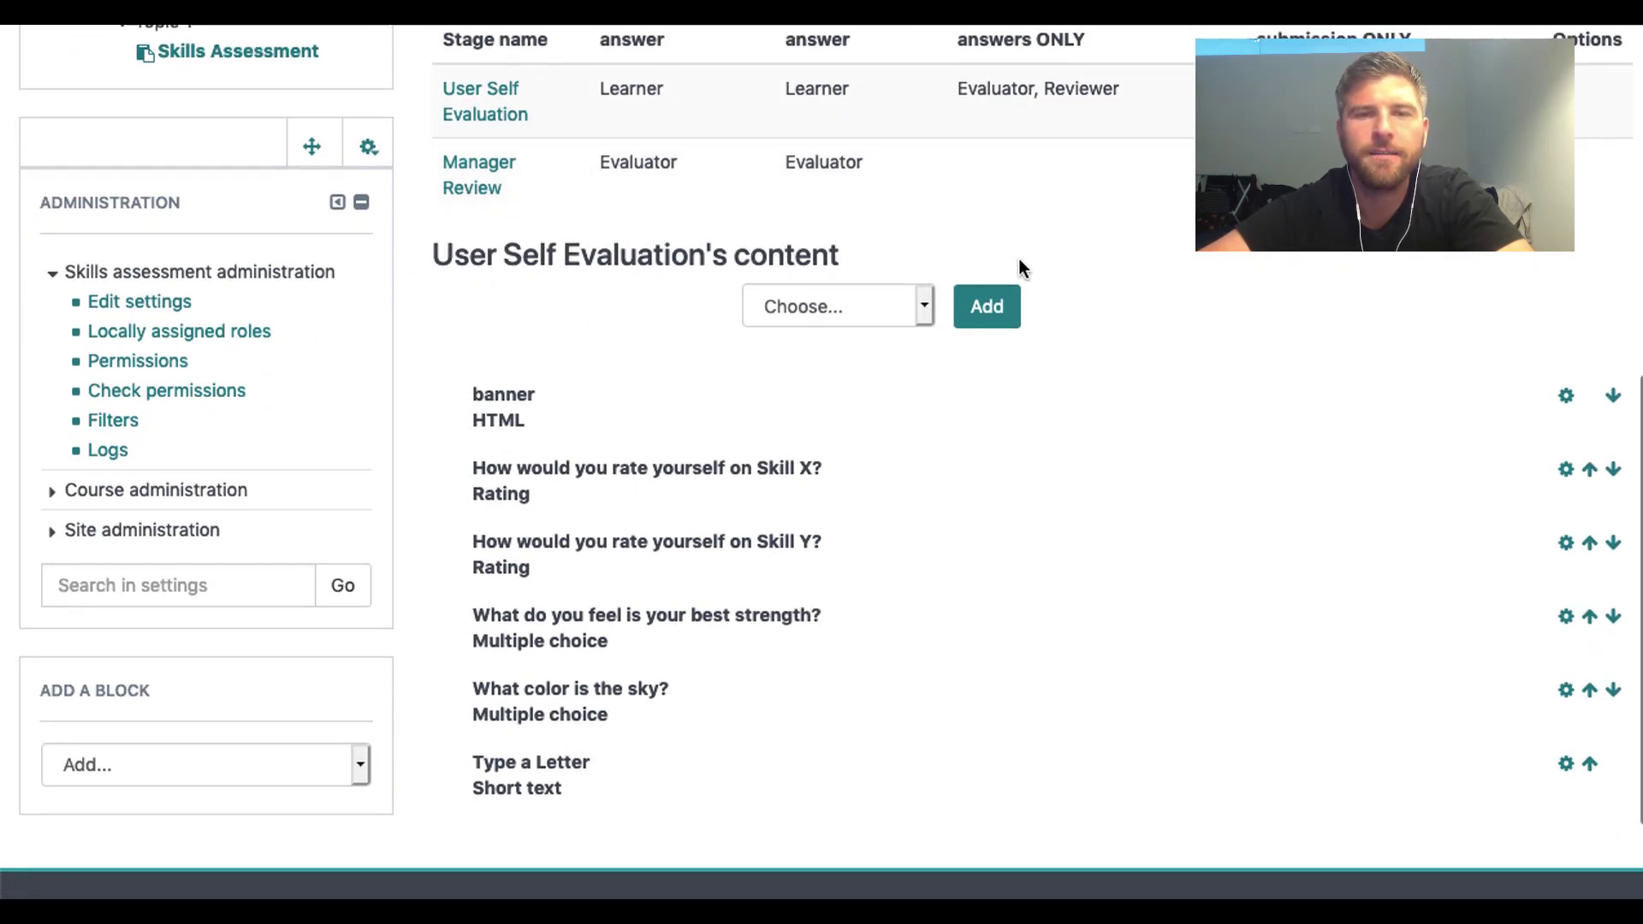
Step: Check which content types can be added to the User Self Evaluation stage while the assessment is active
scroll(943, 540, up, 2)
click(856, 388)
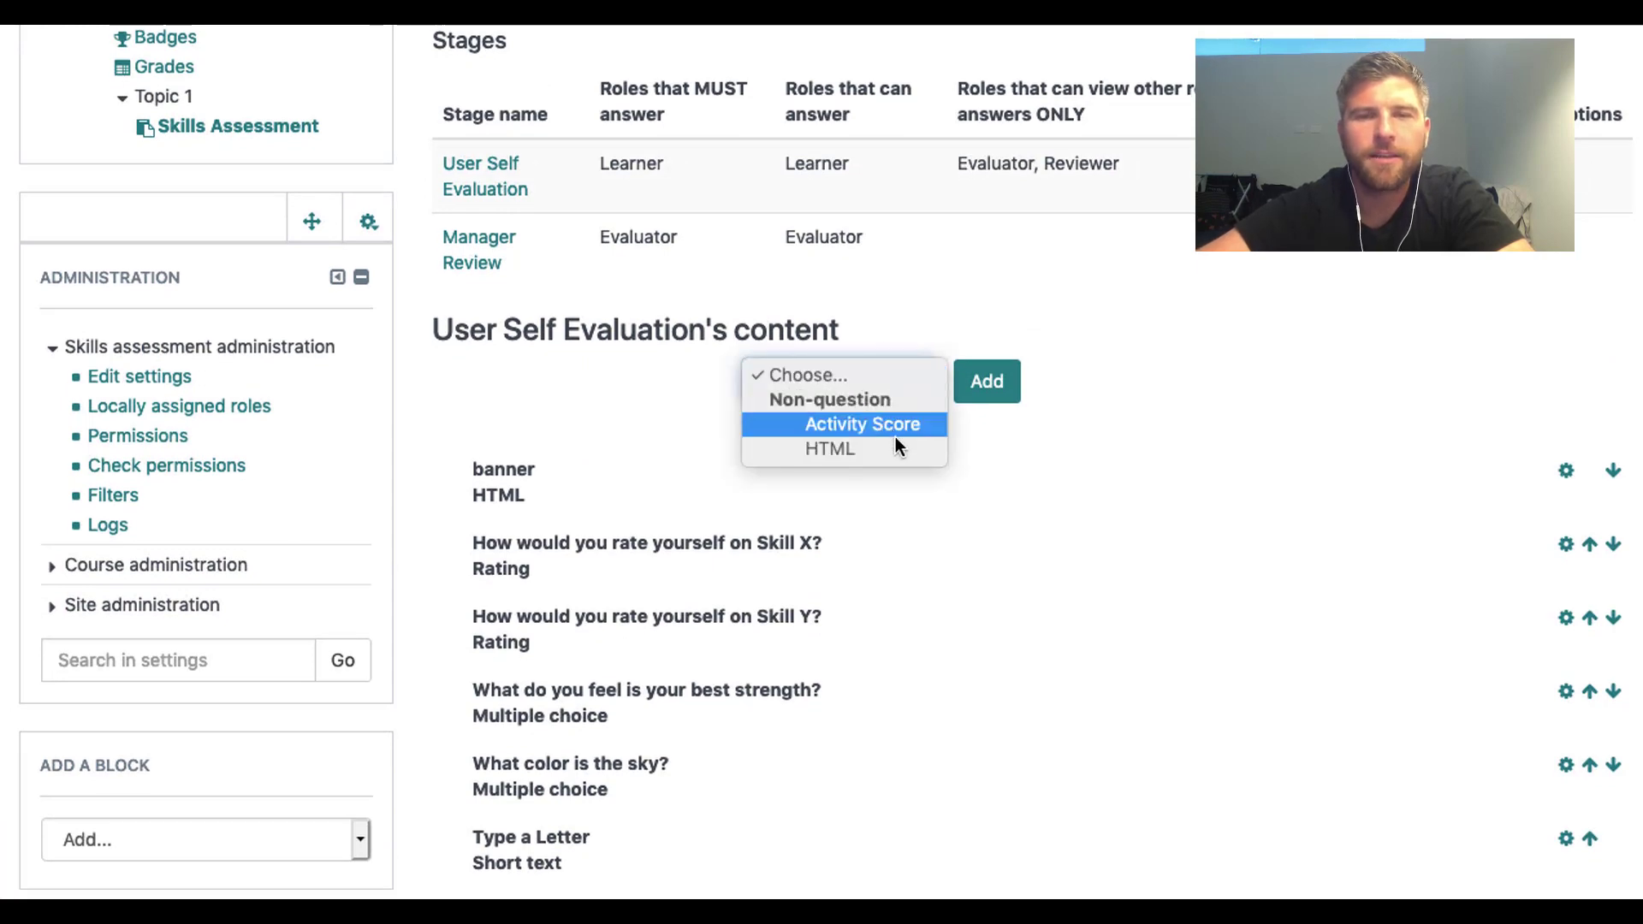
click(710, 418)
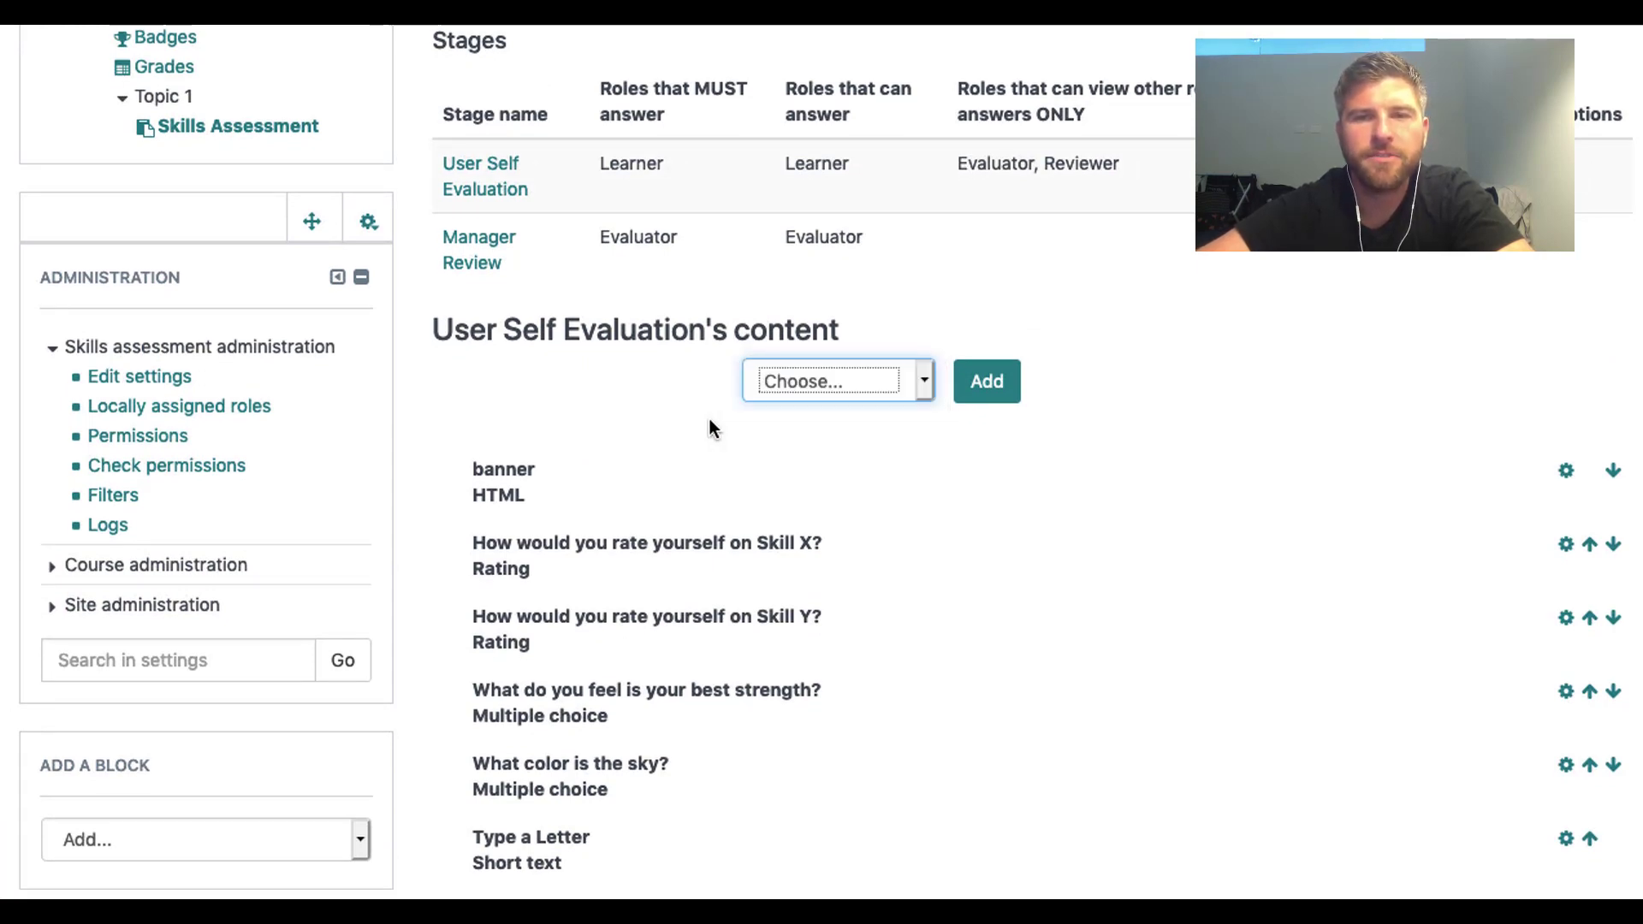
Step: Deactivate the active version of the Skills Assessment and confirm the deactivation
scroll(710, 419, up, 1)
scroll(710, 418, up, 5)
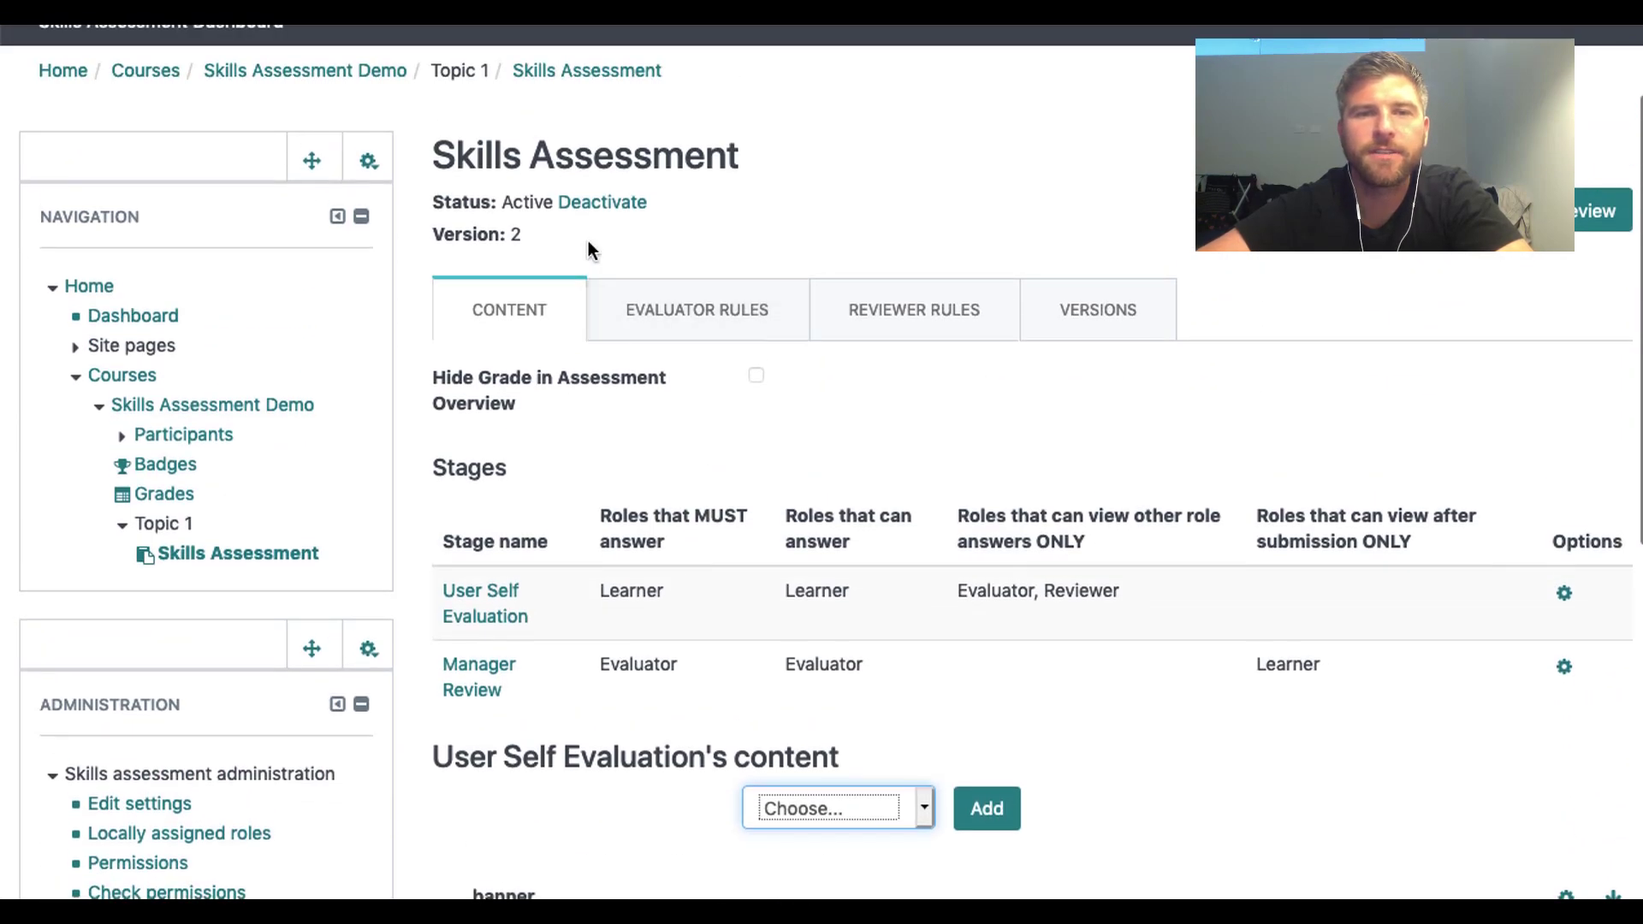
click(624, 207)
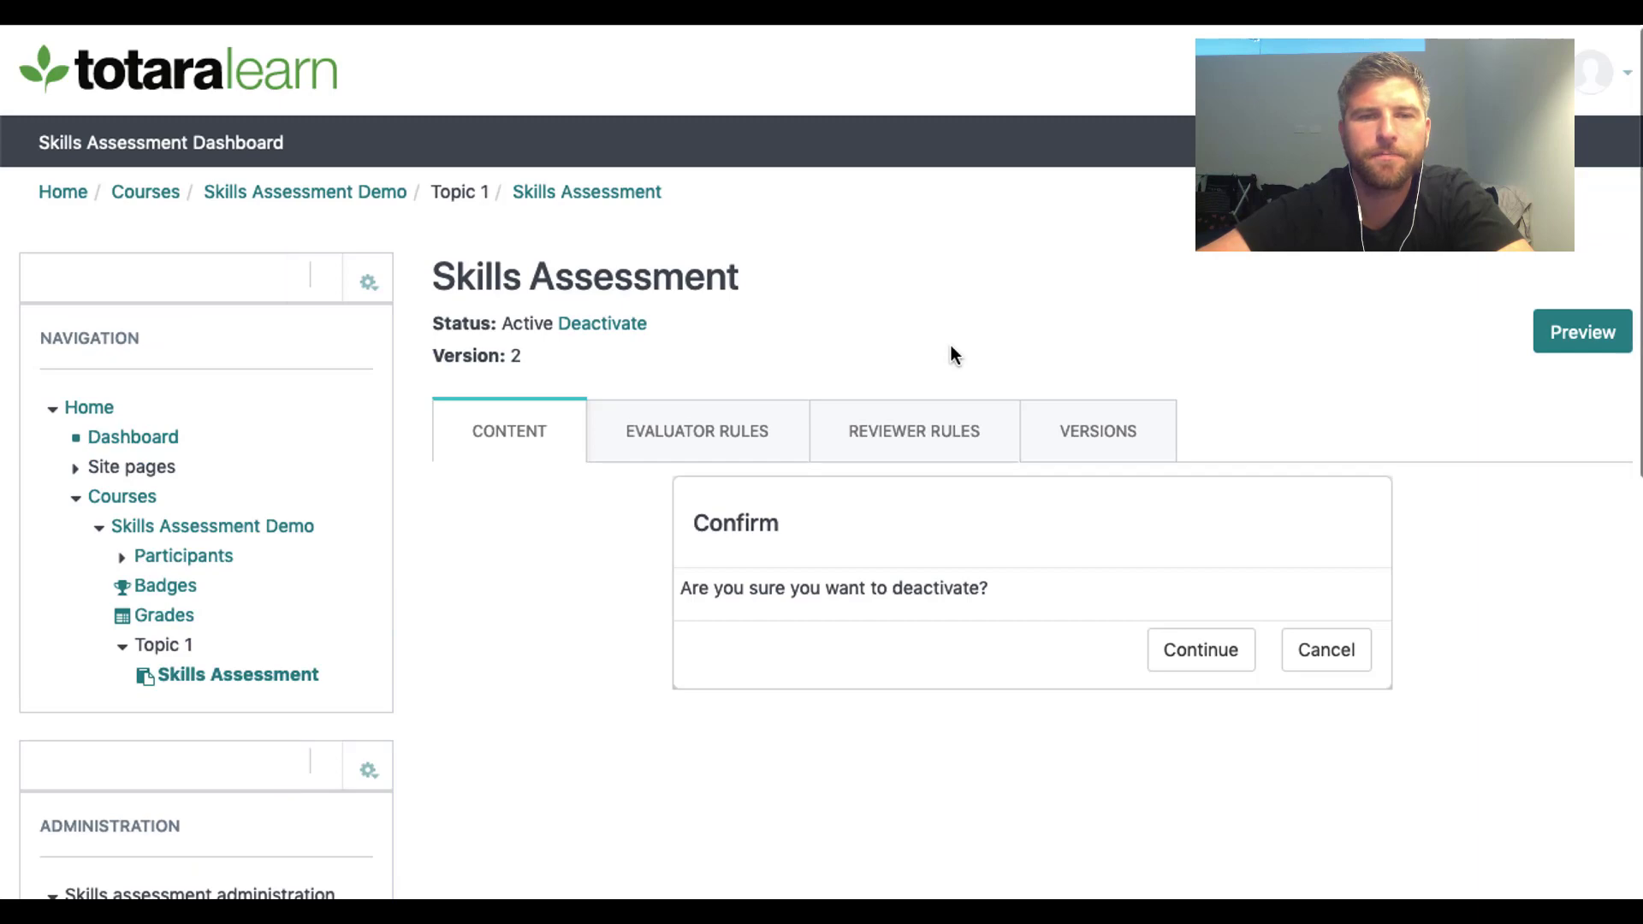
click(1208, 662)
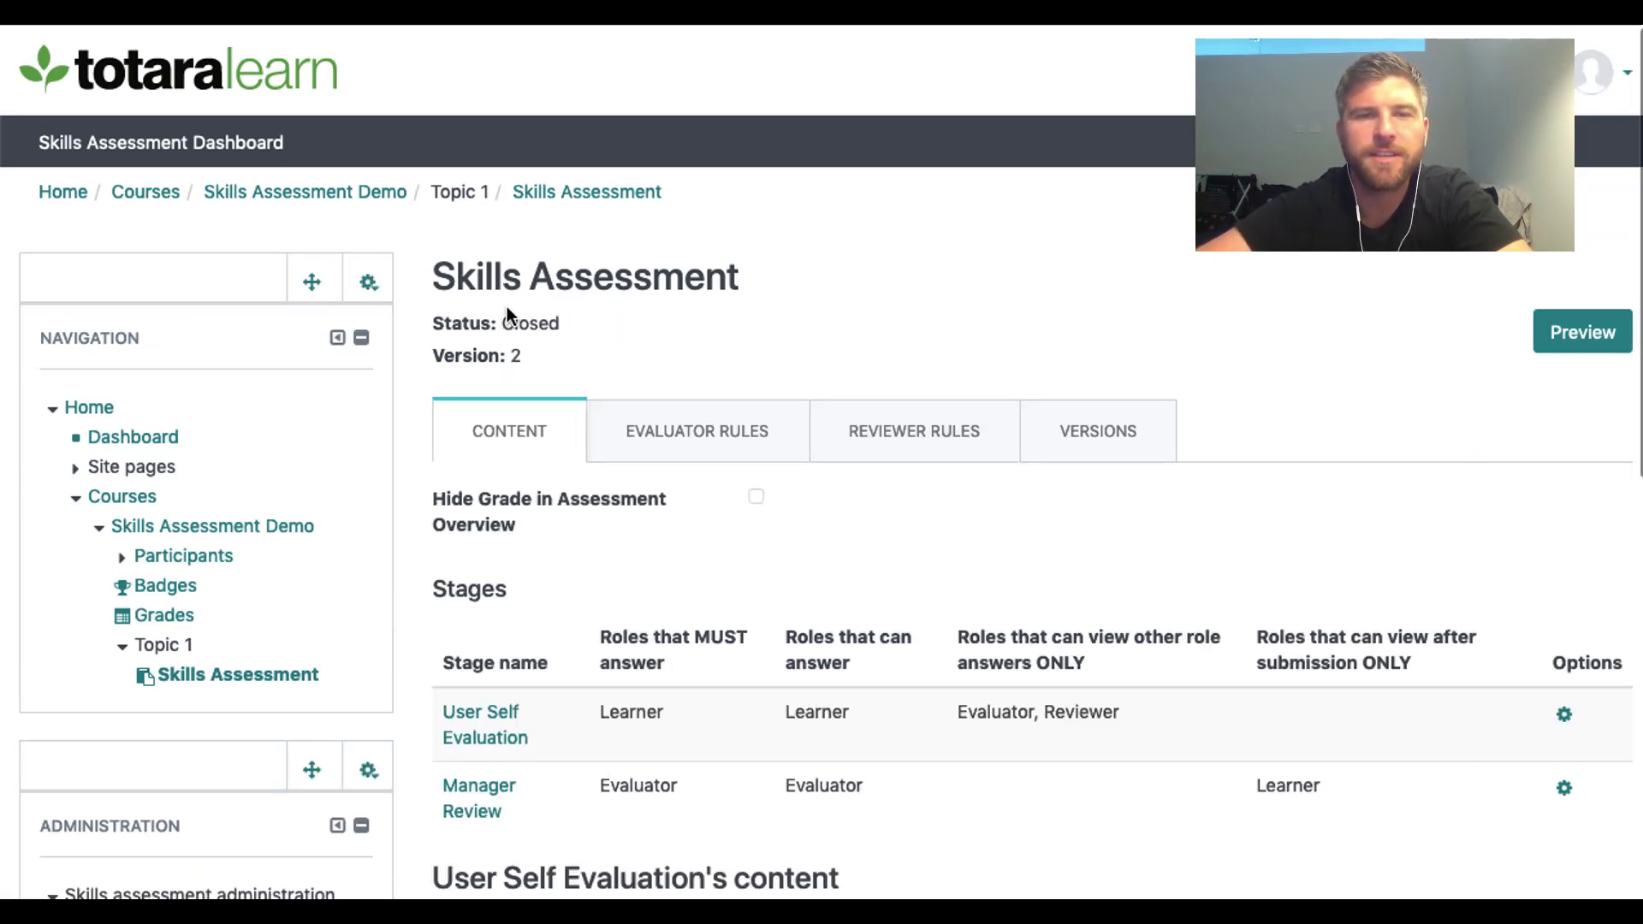
Step: Check the content types on offer for User Self Evaluation in the closed version
scroll(634, 346, down, 8)
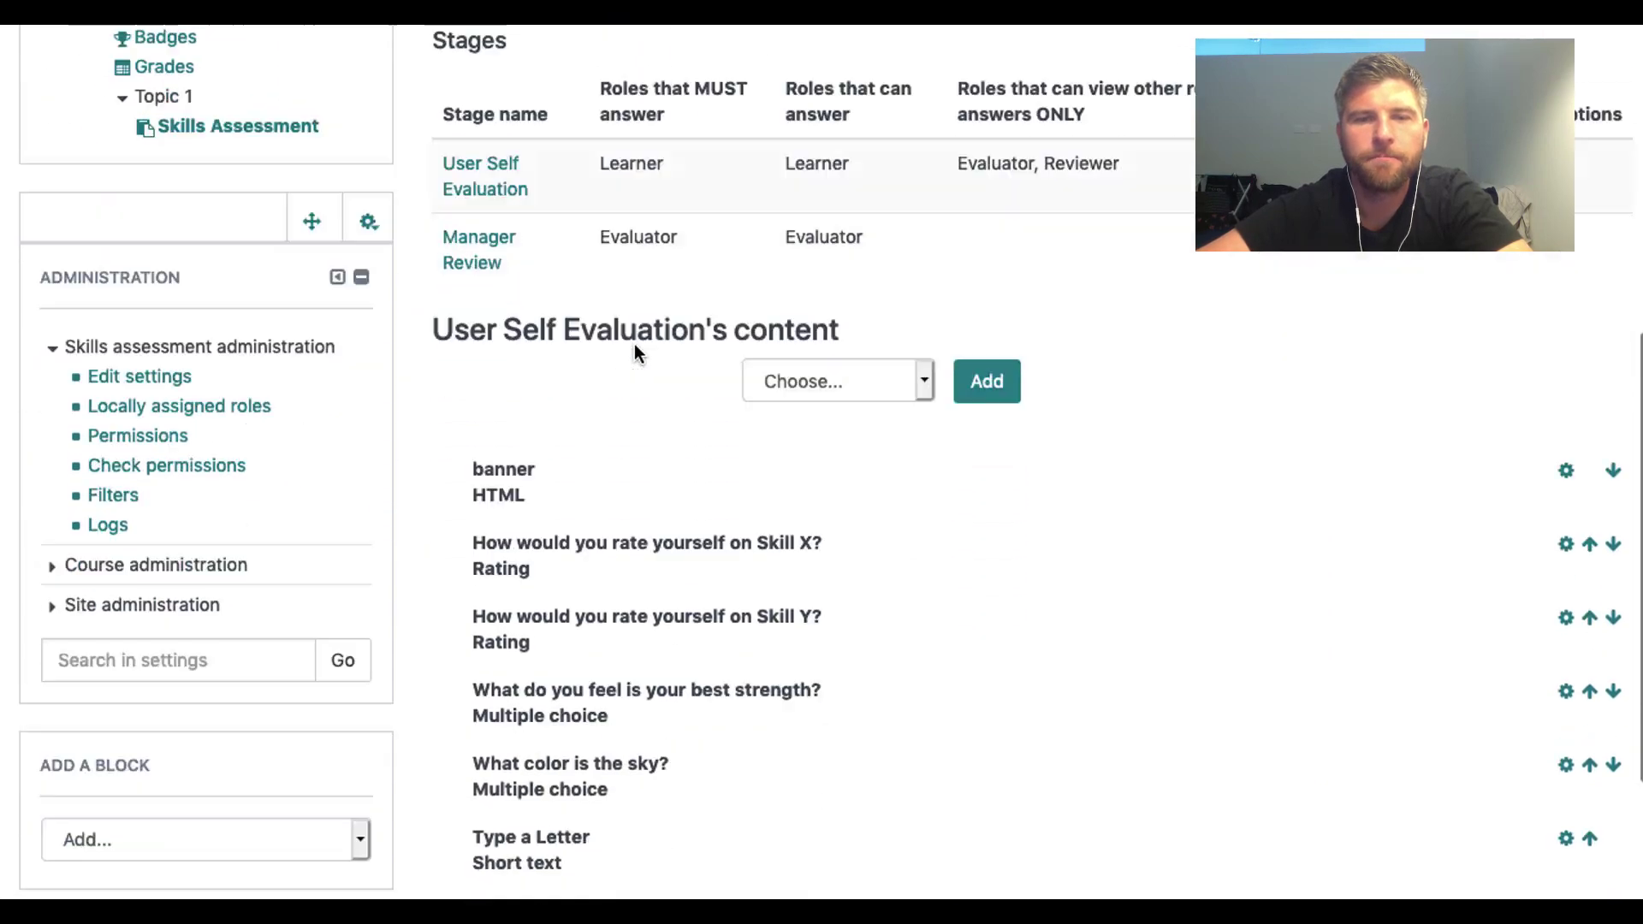
click(784, 251)
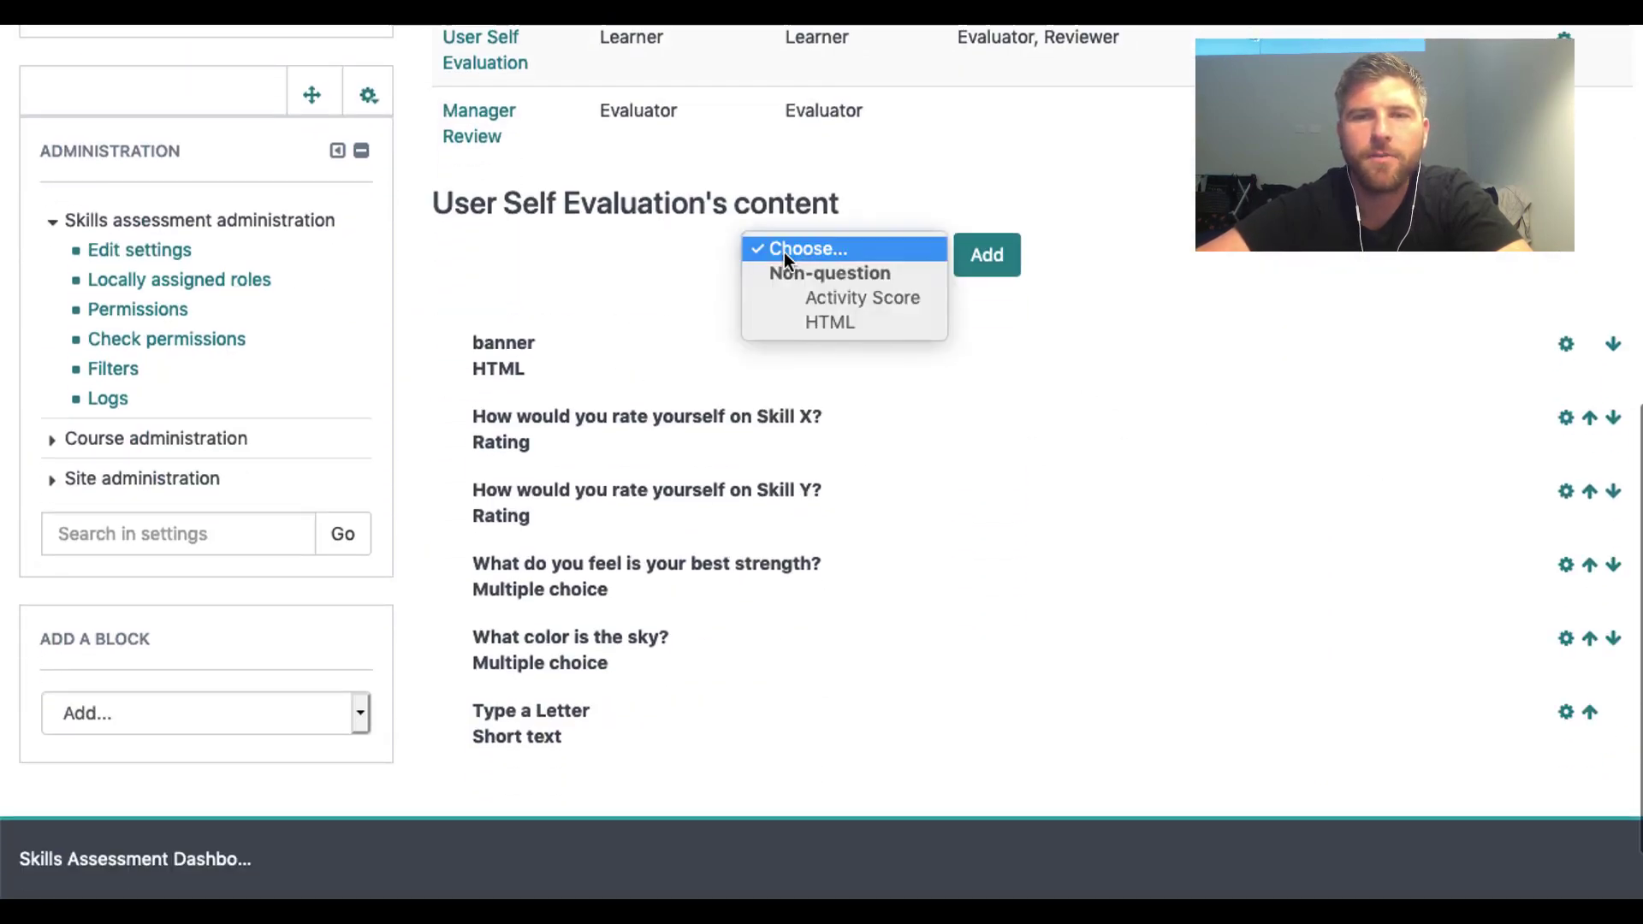
click(743, 272)
scroll(653, 319, up, 6)
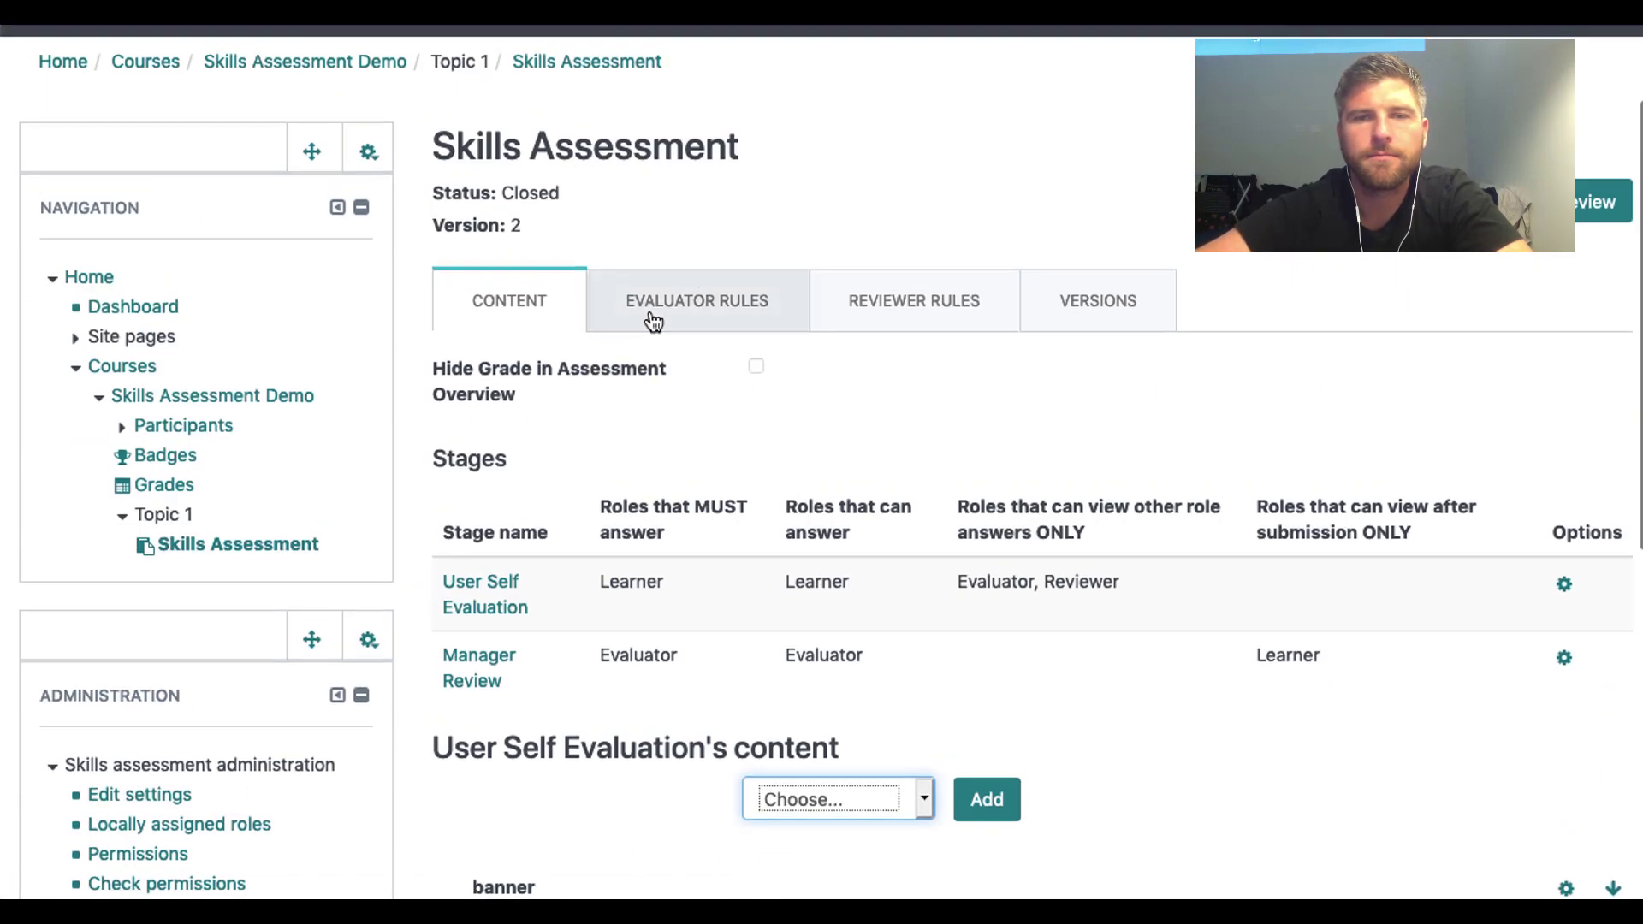
Step: Create a new version of the Skills Assessment and open its content for editing
click(1094, 319)
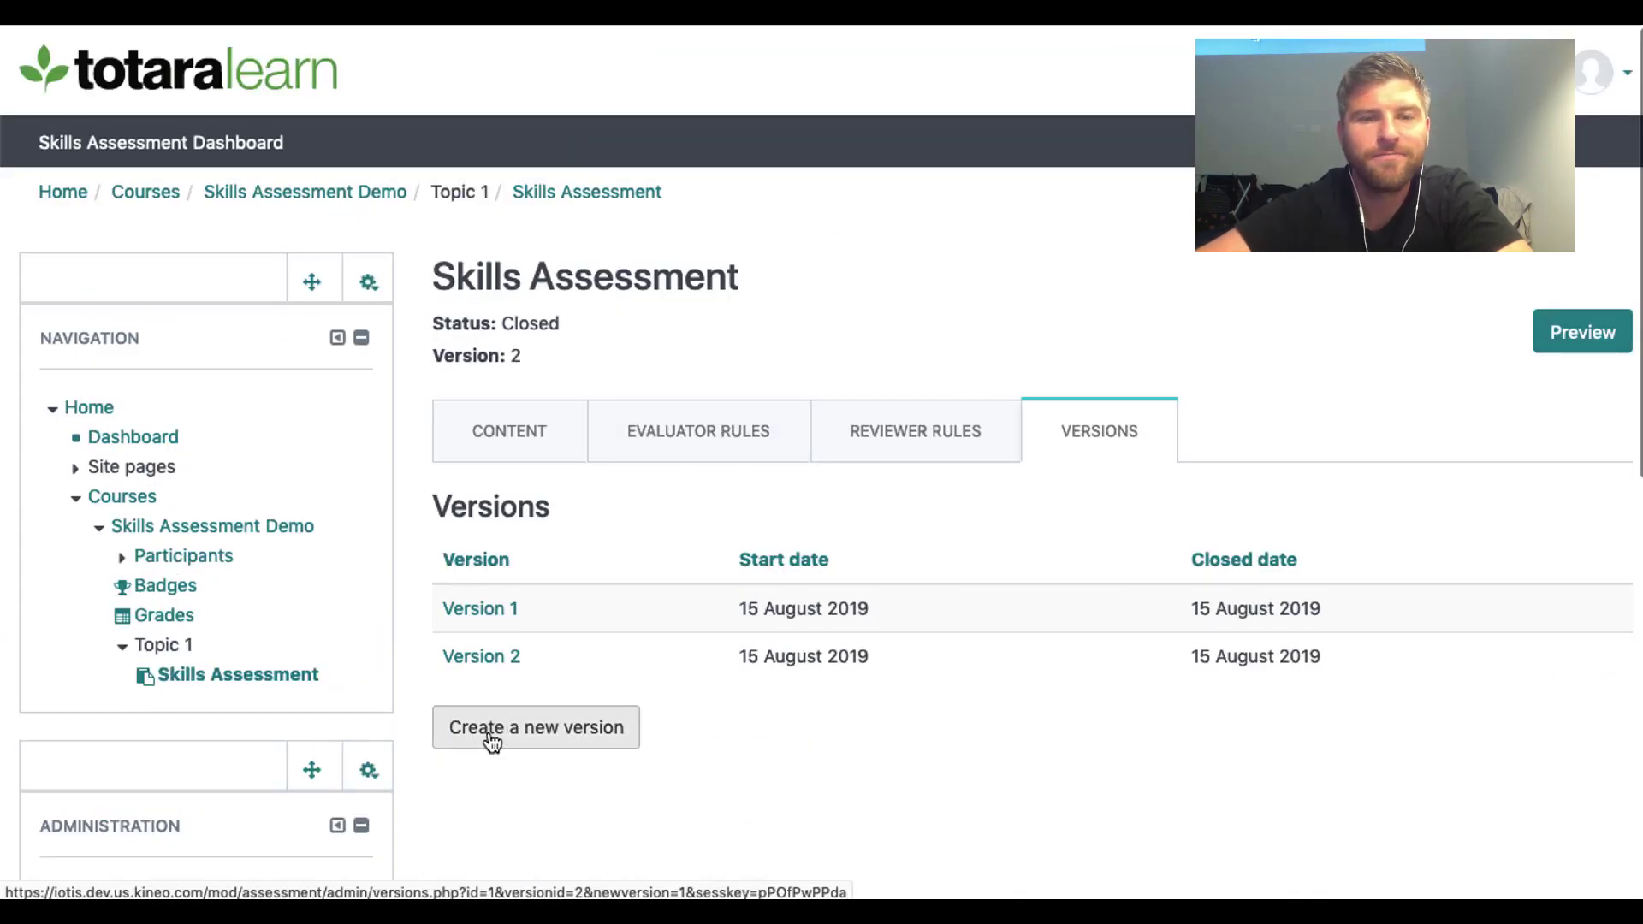
click(490, 731)
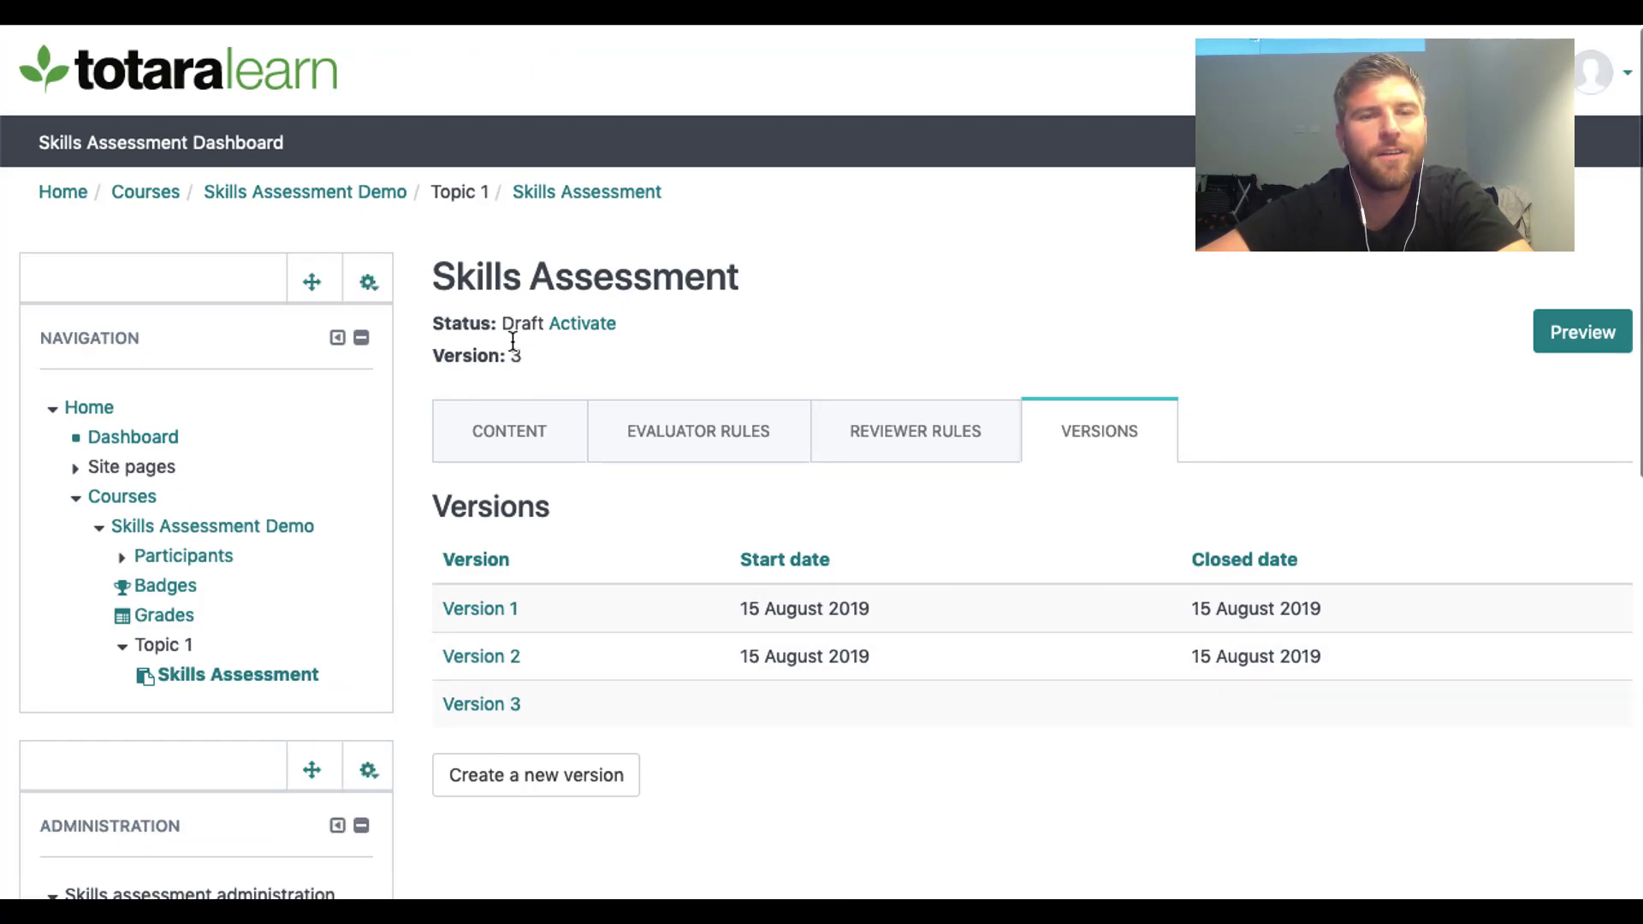
click(500, 450)
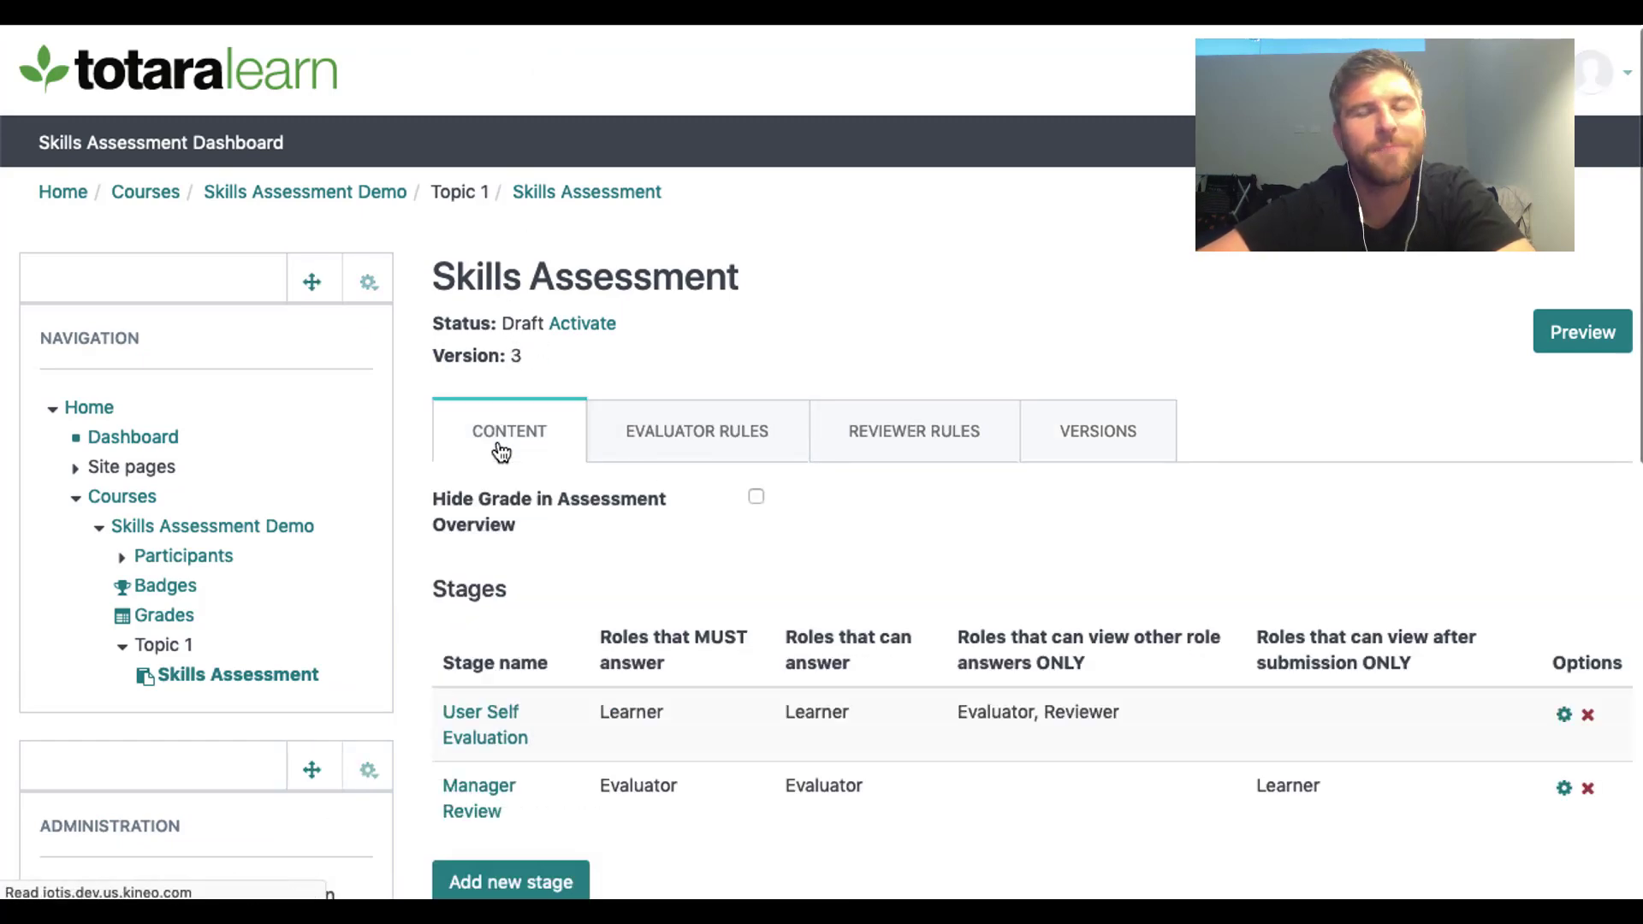
Step: Examine the question and non-question types that can be added to the draft version's User Self Evaluation content
scroll(963, 475, down, 3)
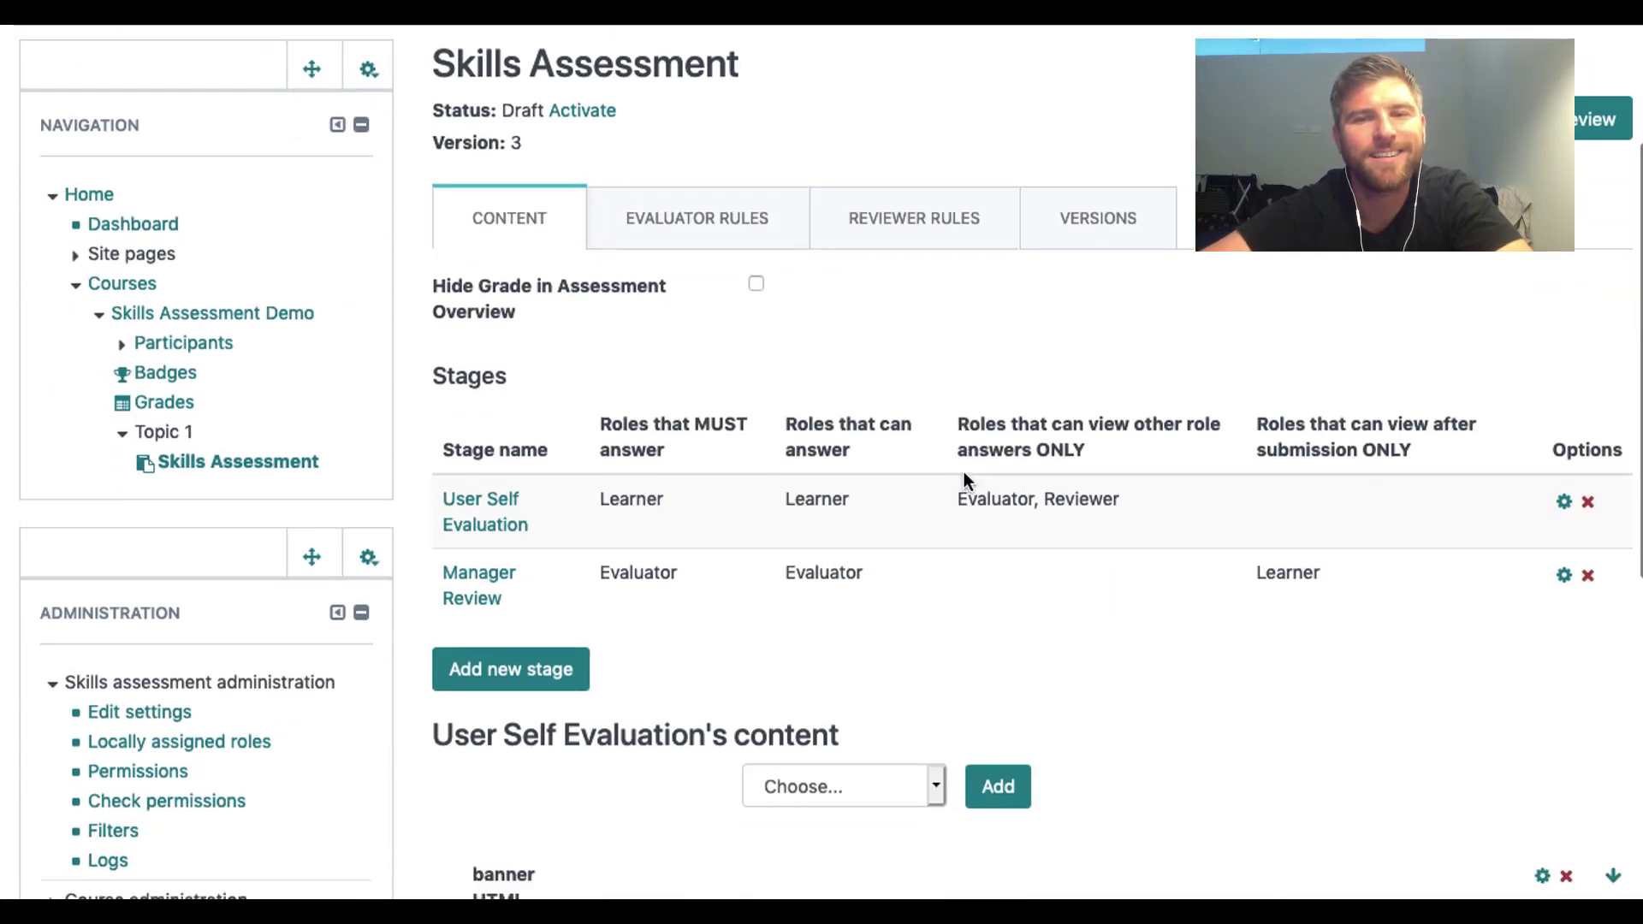
scroll(963, 471, down, 6)
click(906, 239)
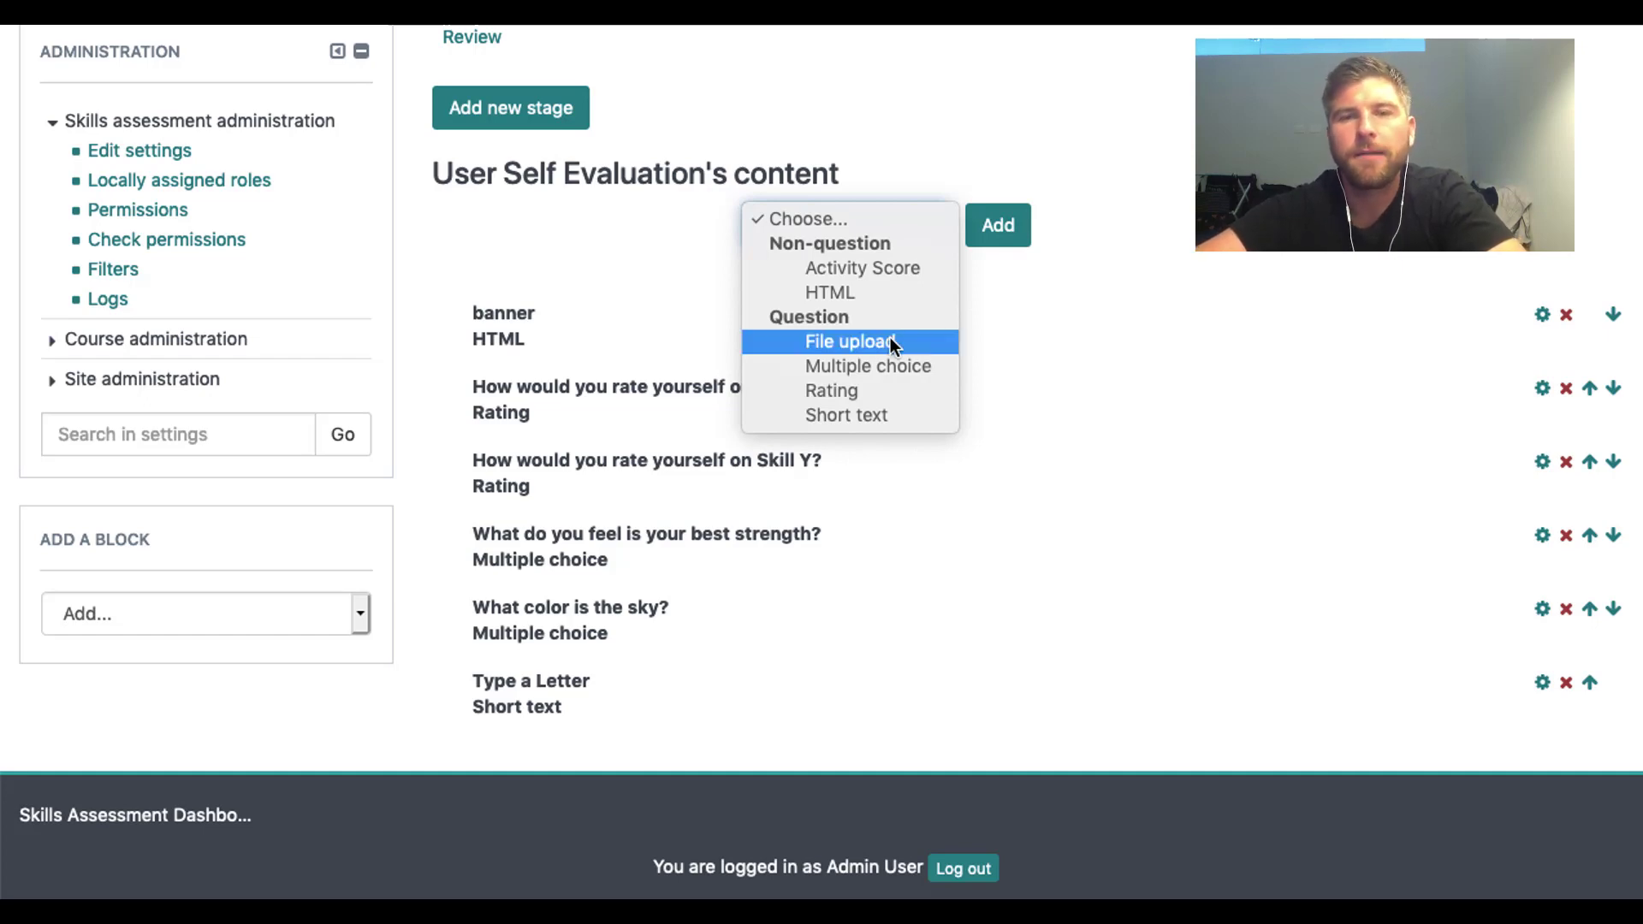
click(1021, 316)
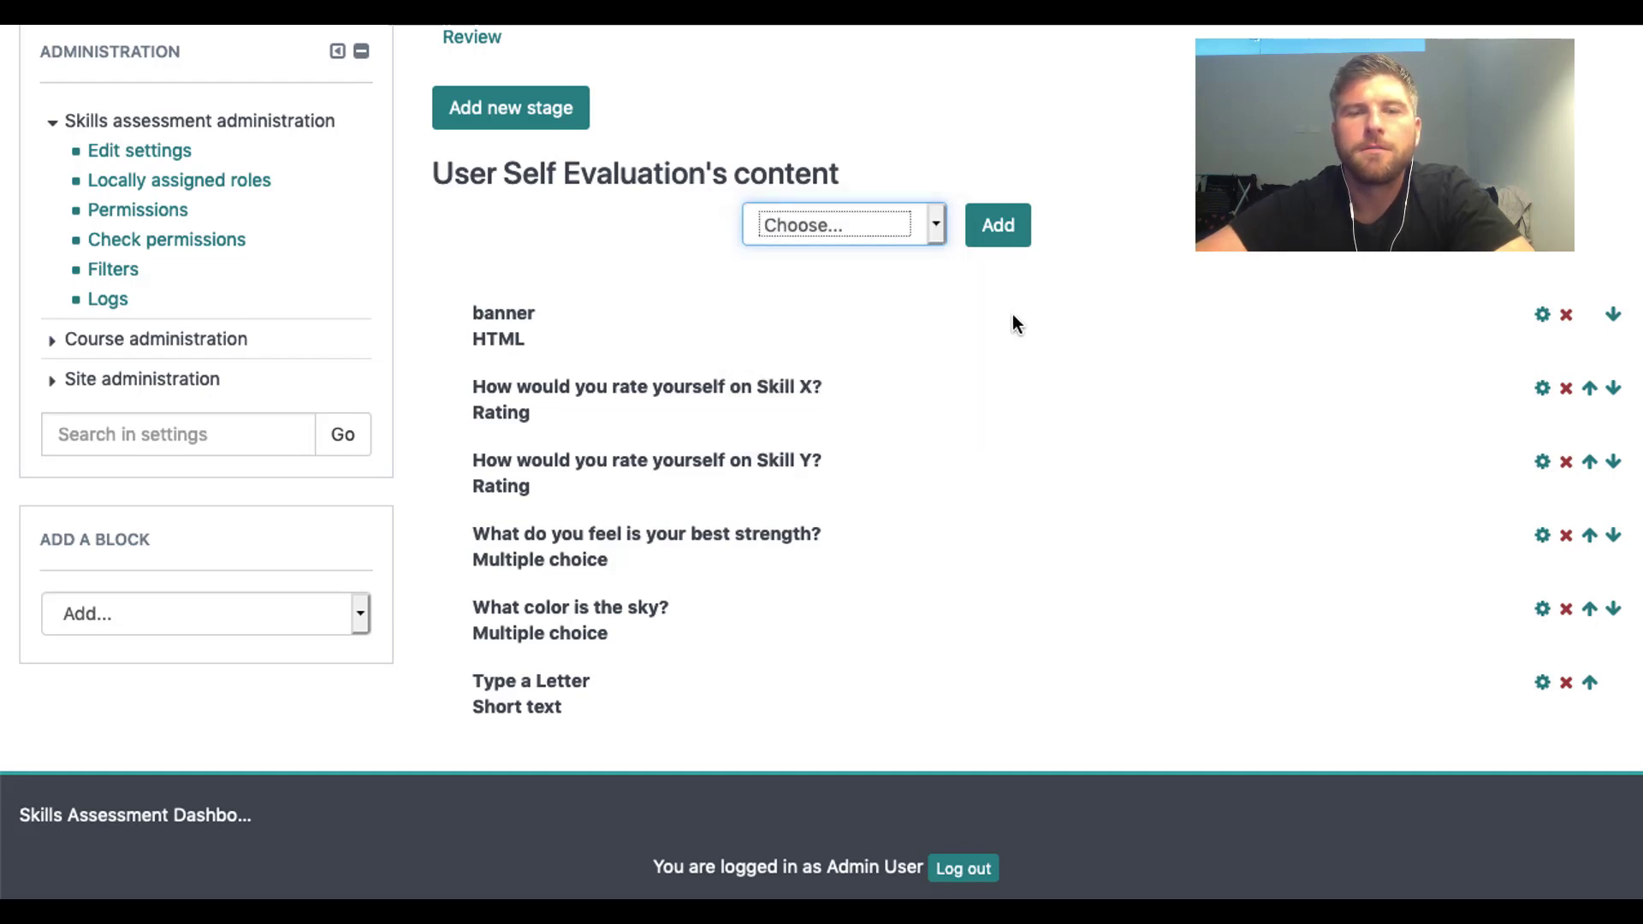
Step: Start adding a Rating question to the User Self Evaluation content
scroll(1013, 314, up, 5)
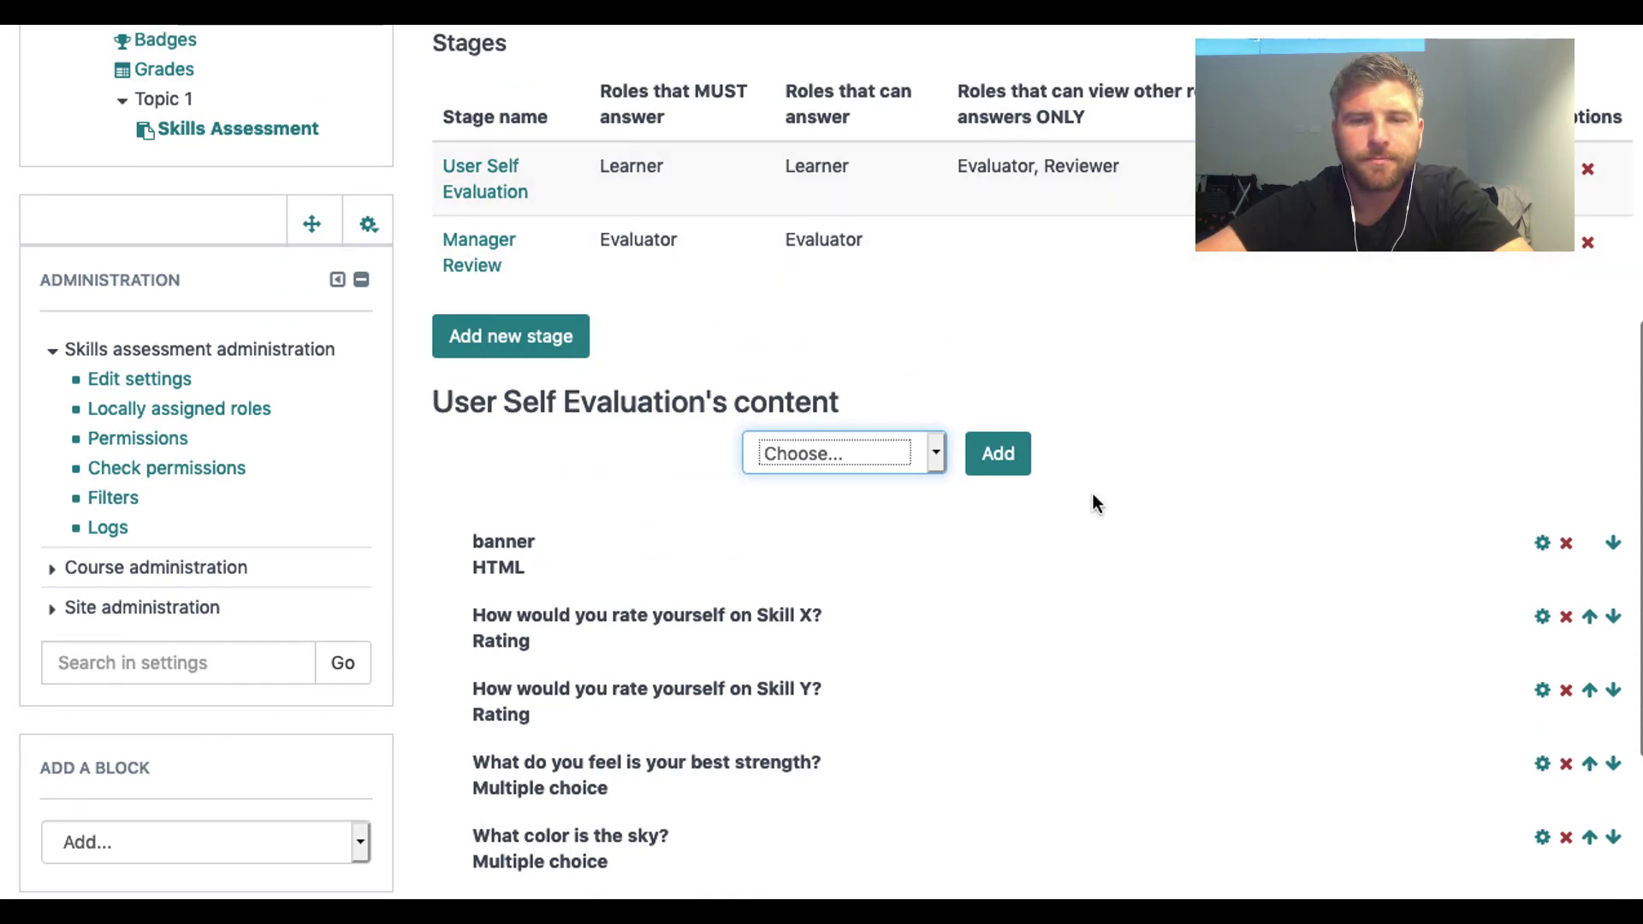
scroll(1152, 705, down, 1)
click(923, 431)
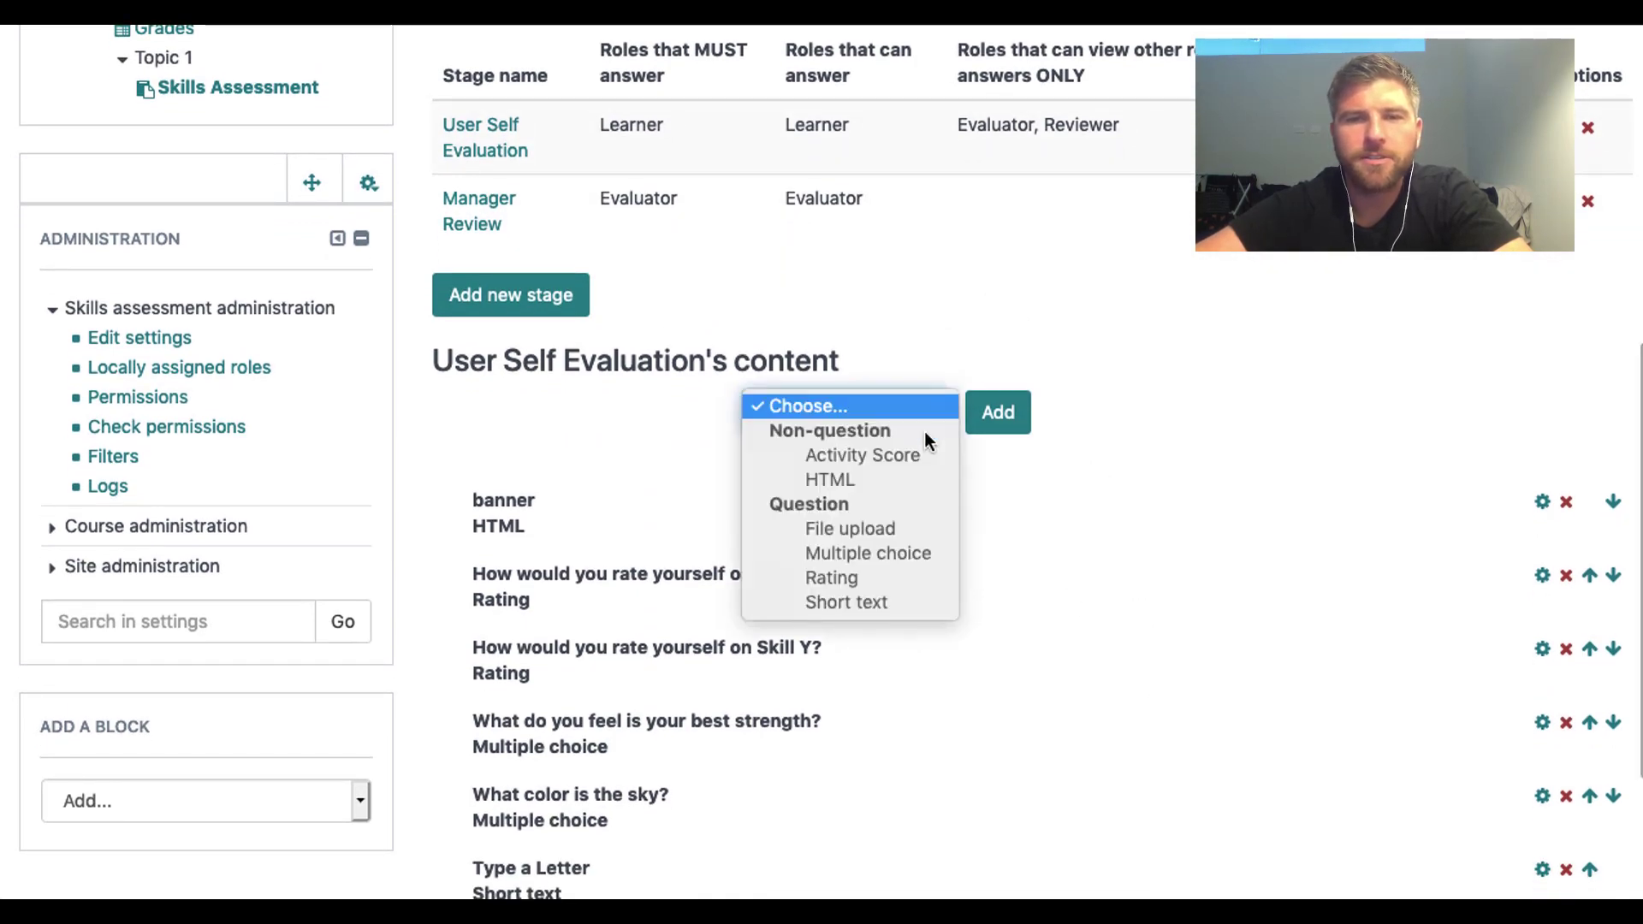
click(900, 580)
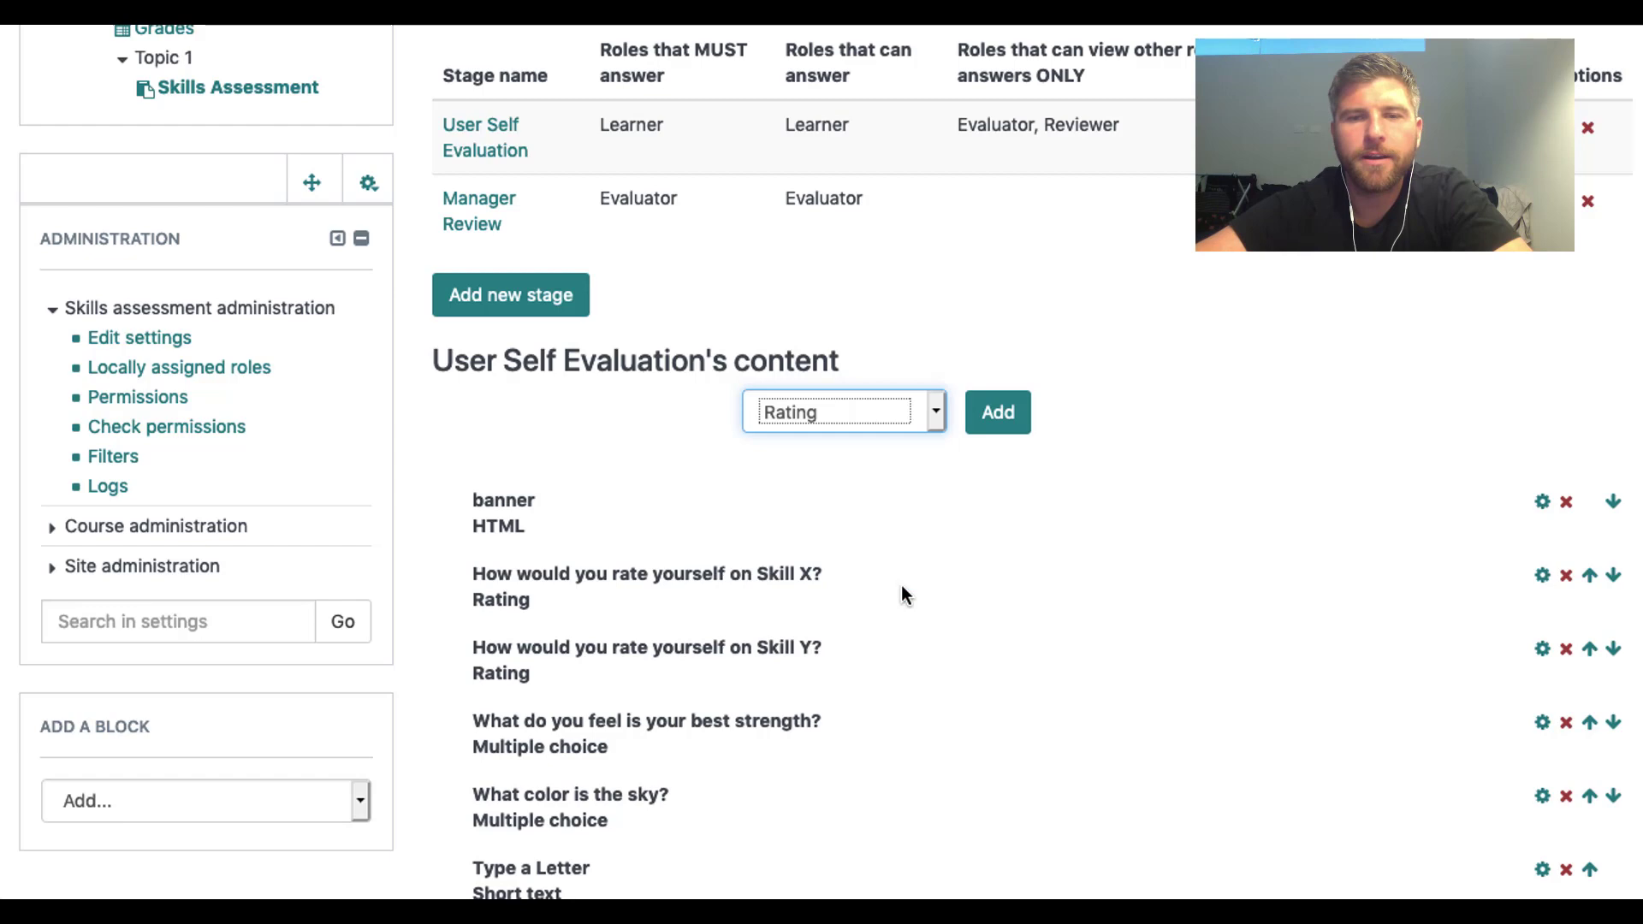
click(1009, 415)
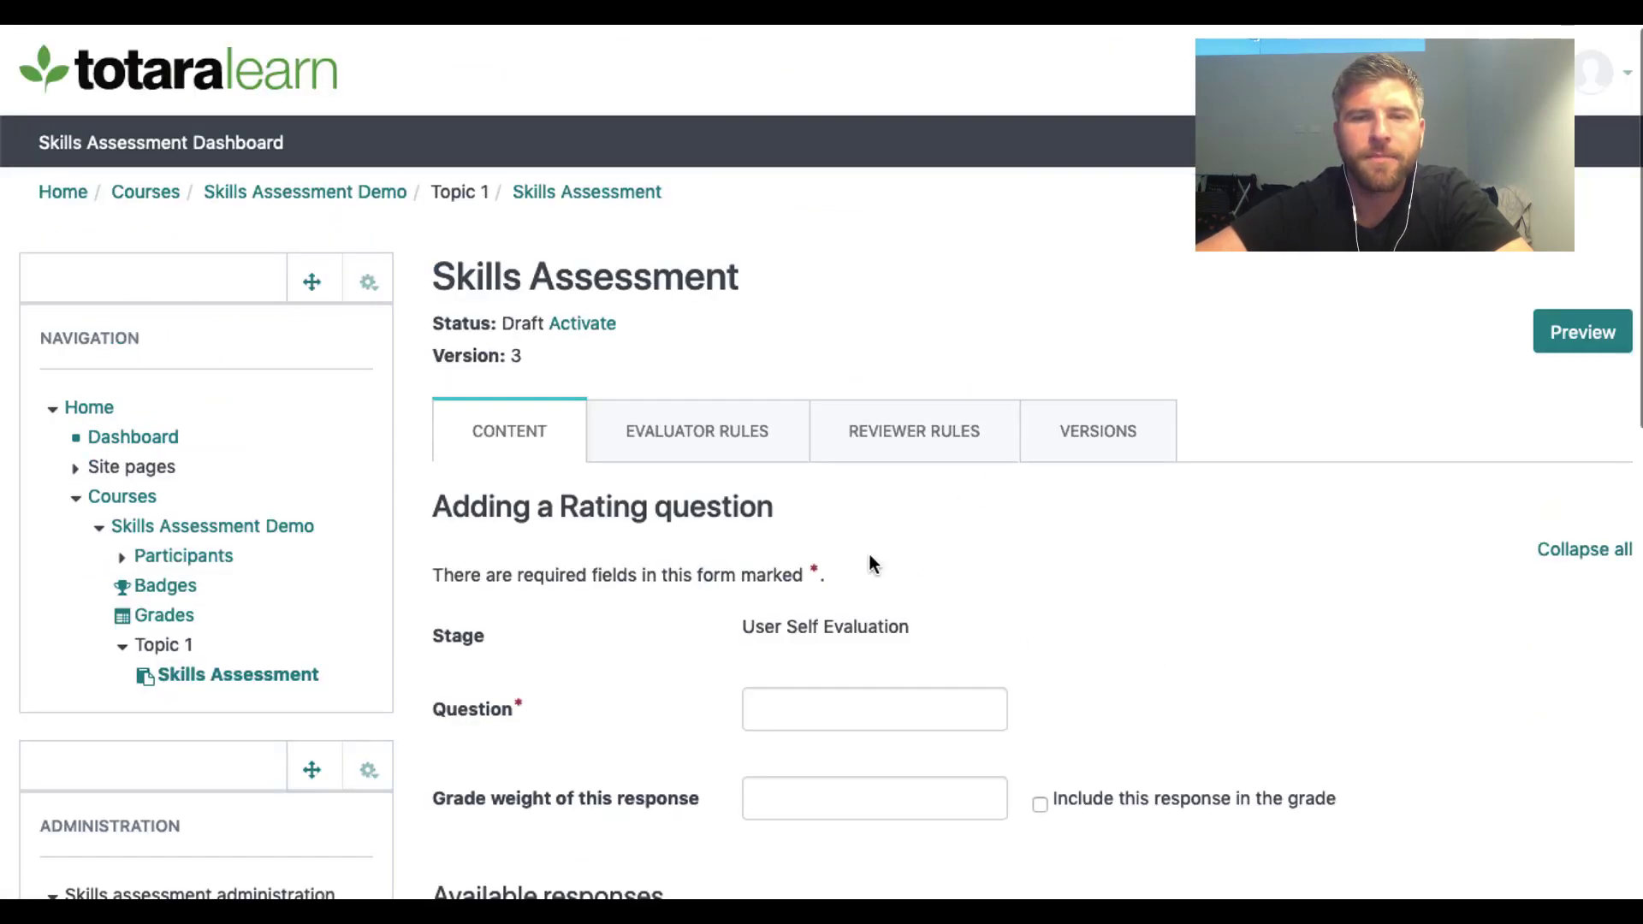
Step: Set the Rating question's available responses to range from 1 to 5
scroll(867, 551, down, 5)
scroll(869, 552, down, 1)
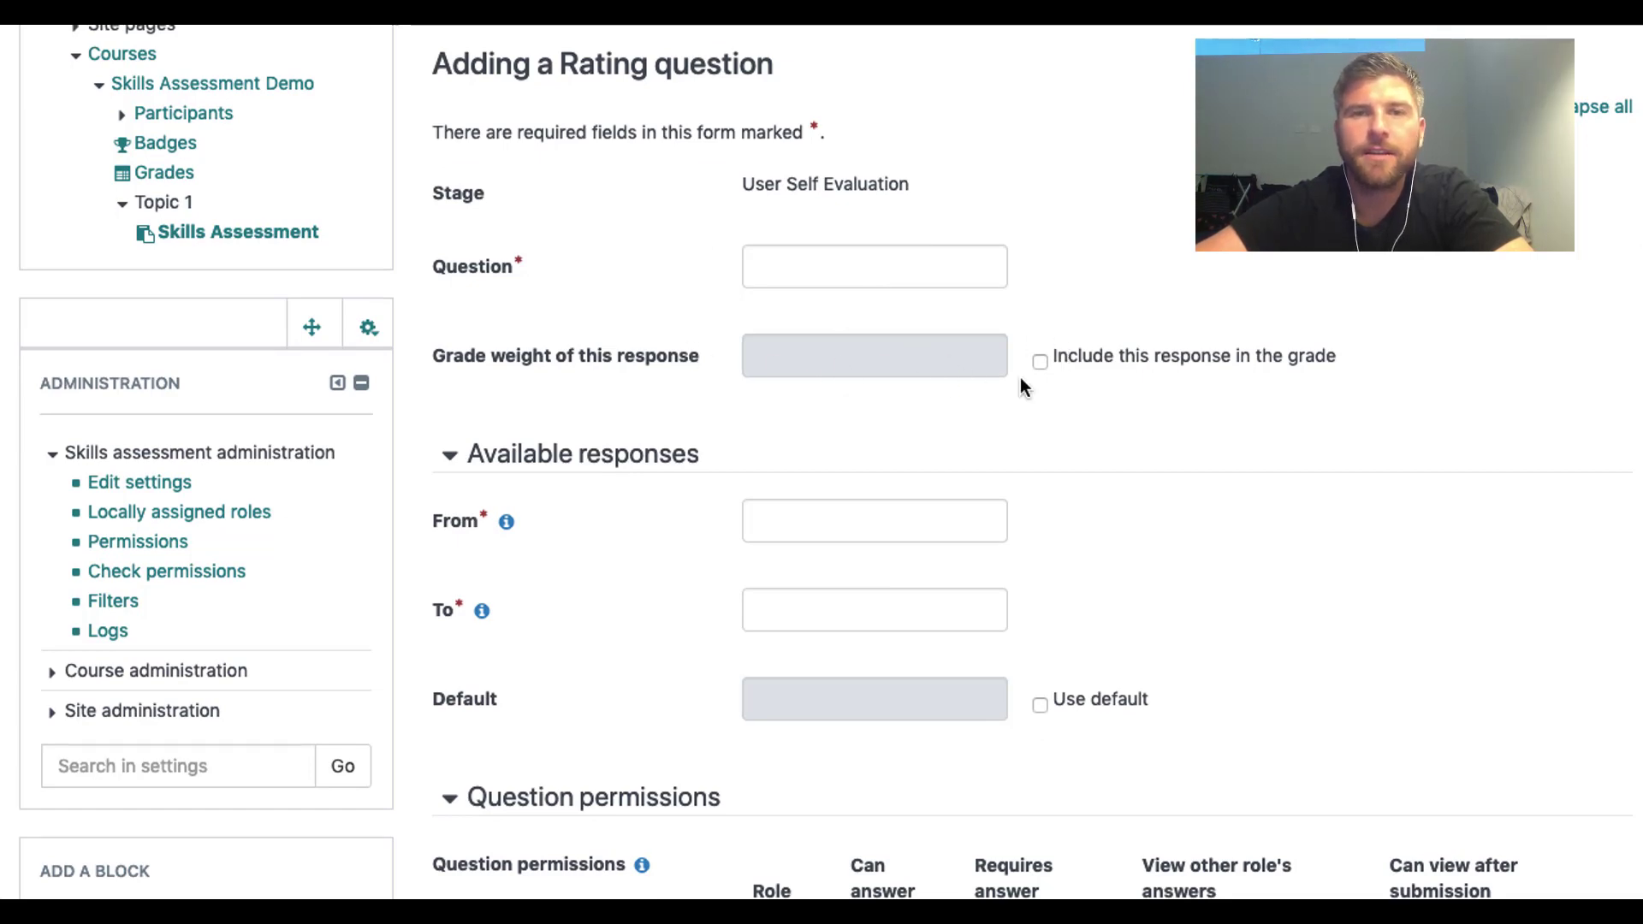
scroll(1020, 378, down, 3)
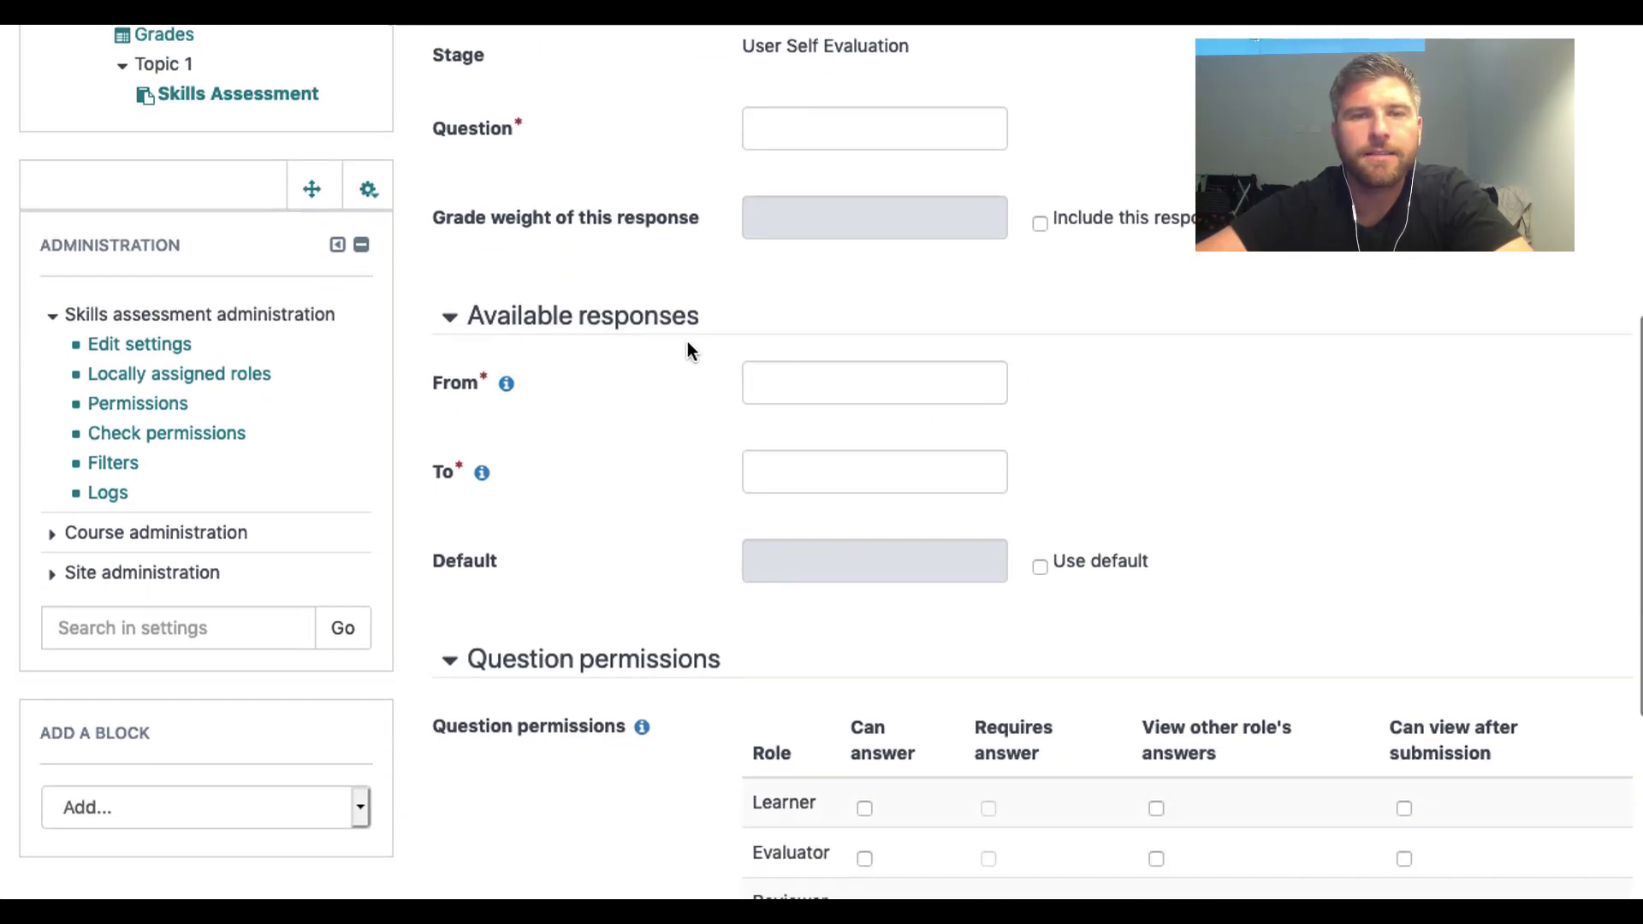
scroll(686, 352, down, 2)
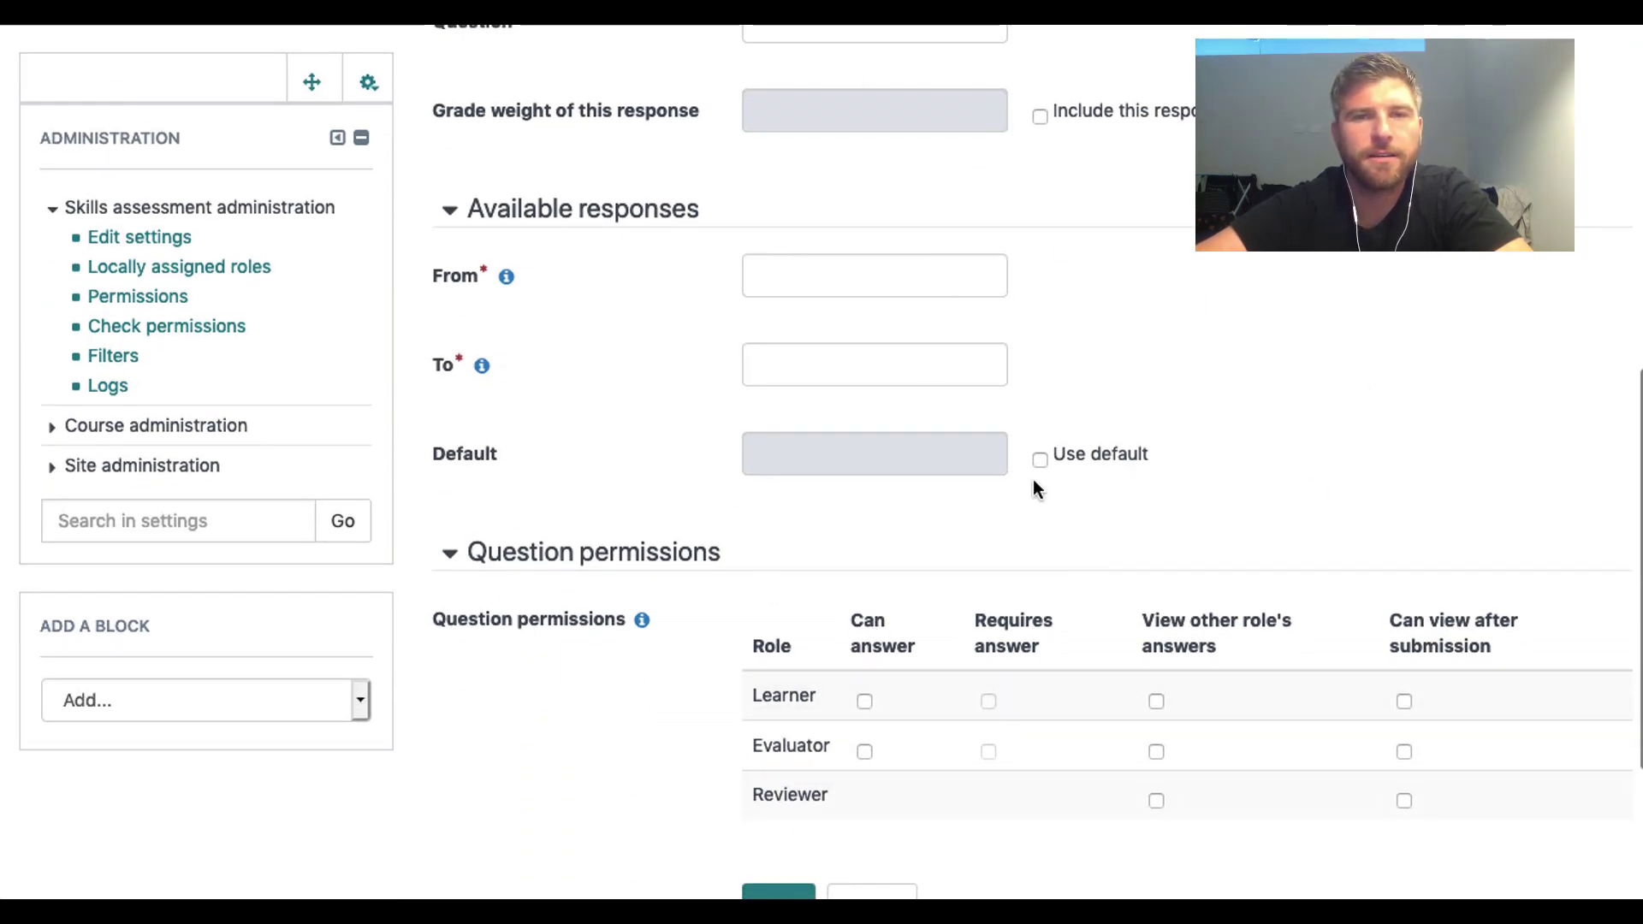
click(922, 280)
text(1)
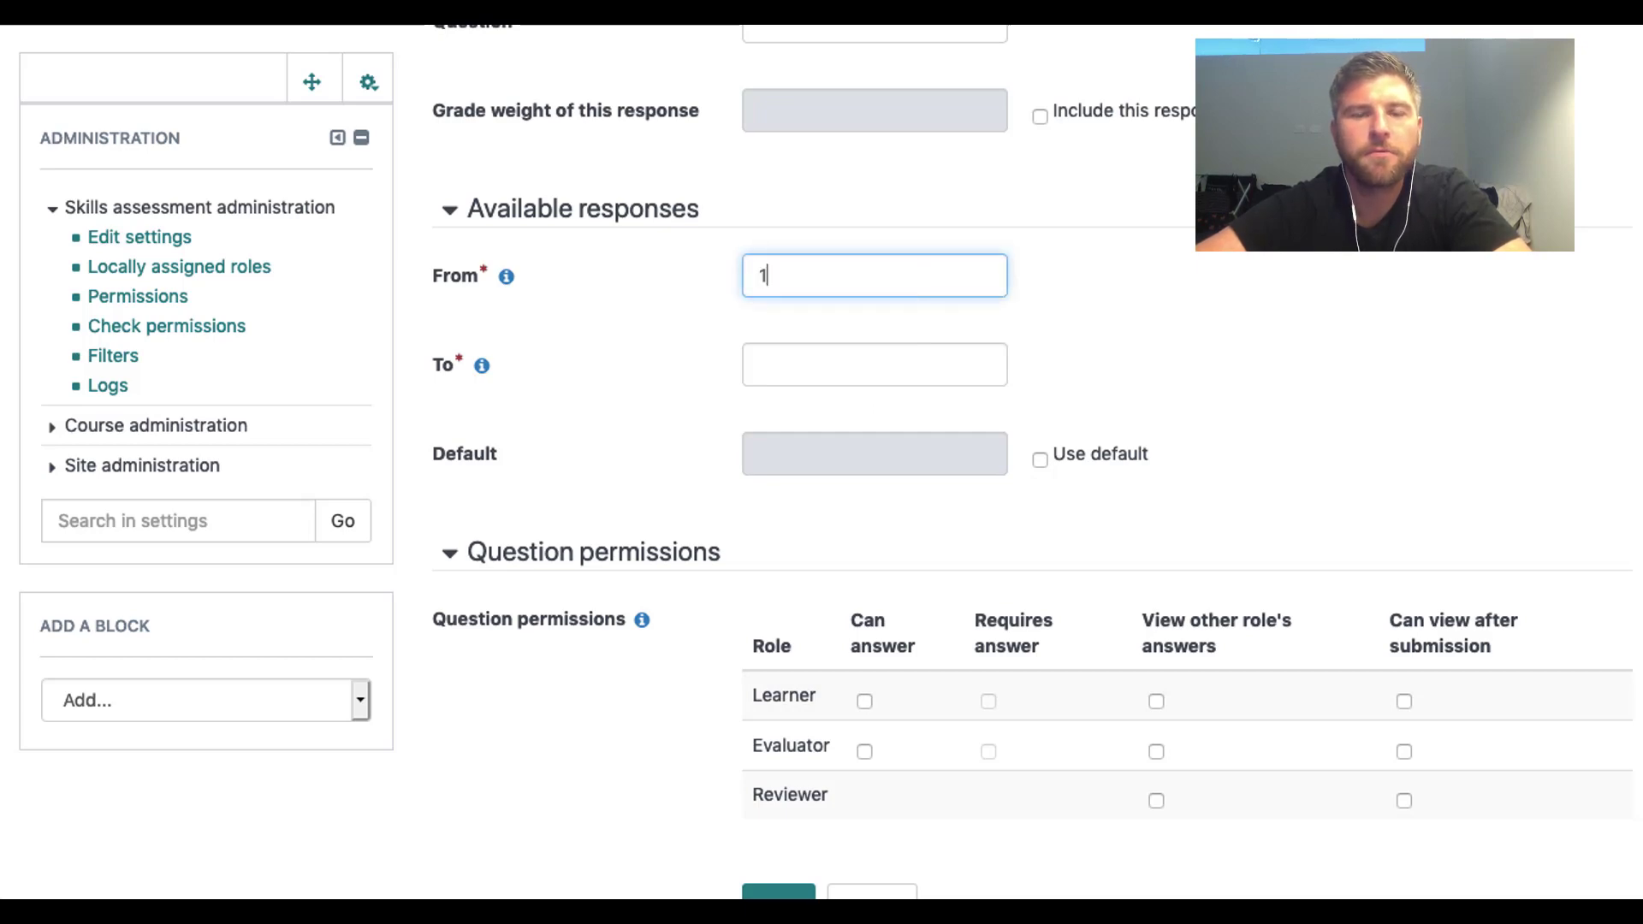
click(898, 367)
text(5)
Step: Allow and require the Learner to answer, let the Evaluator and Reviewer view other roles' answers, and try to save the Rating question
scroll(1199, 552, down, 5)
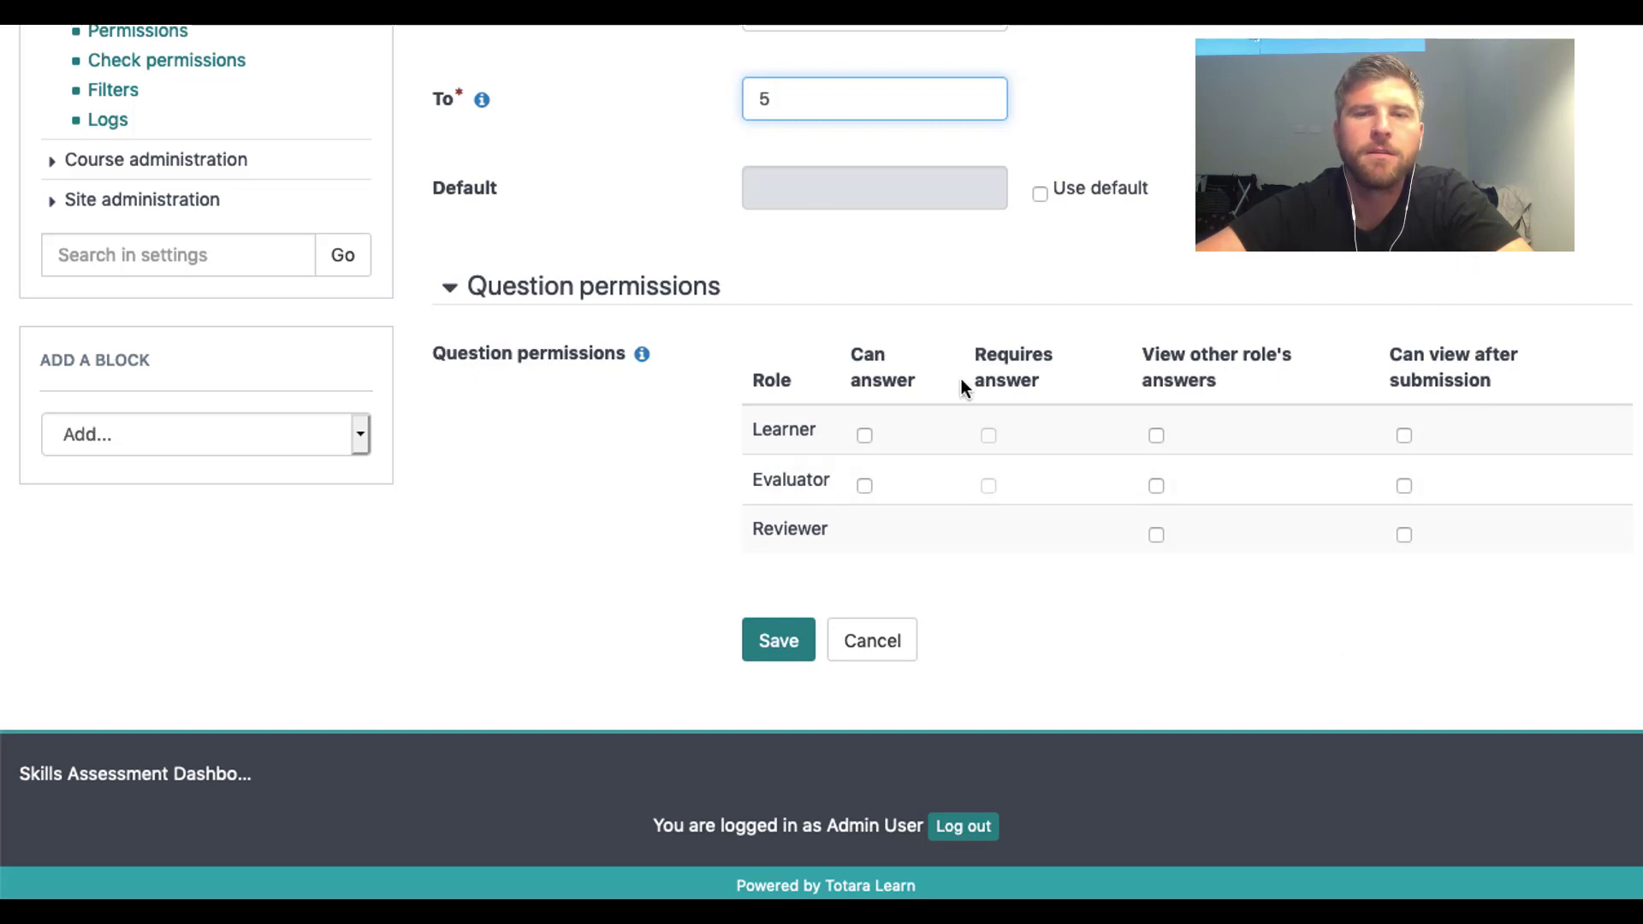
click(864, 435)
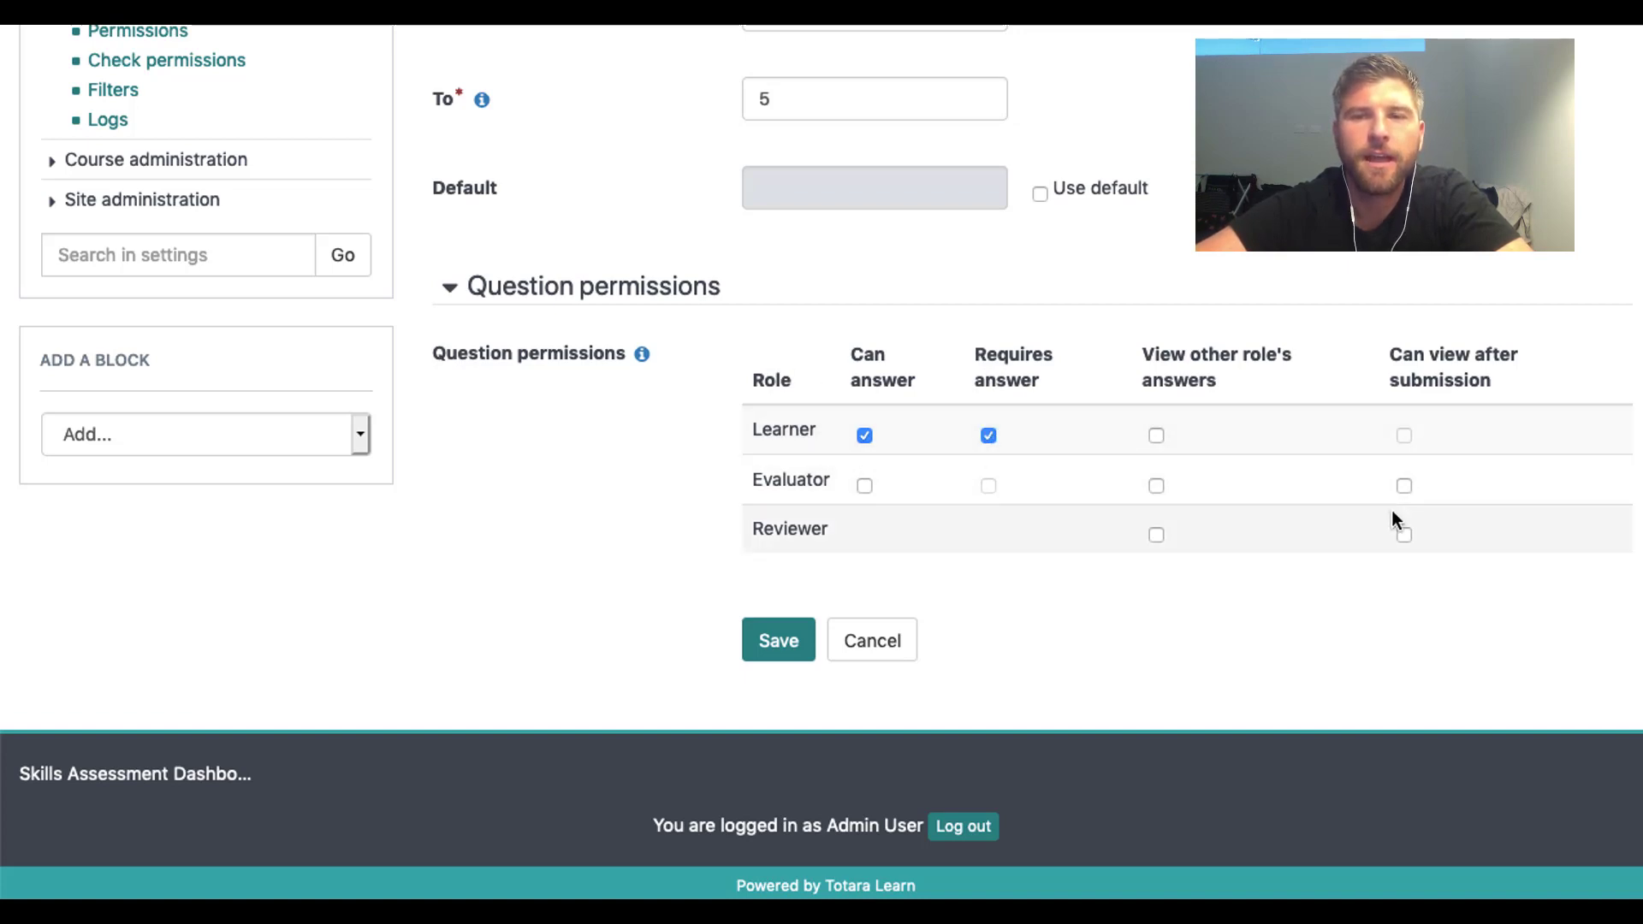
click(1156, 486)
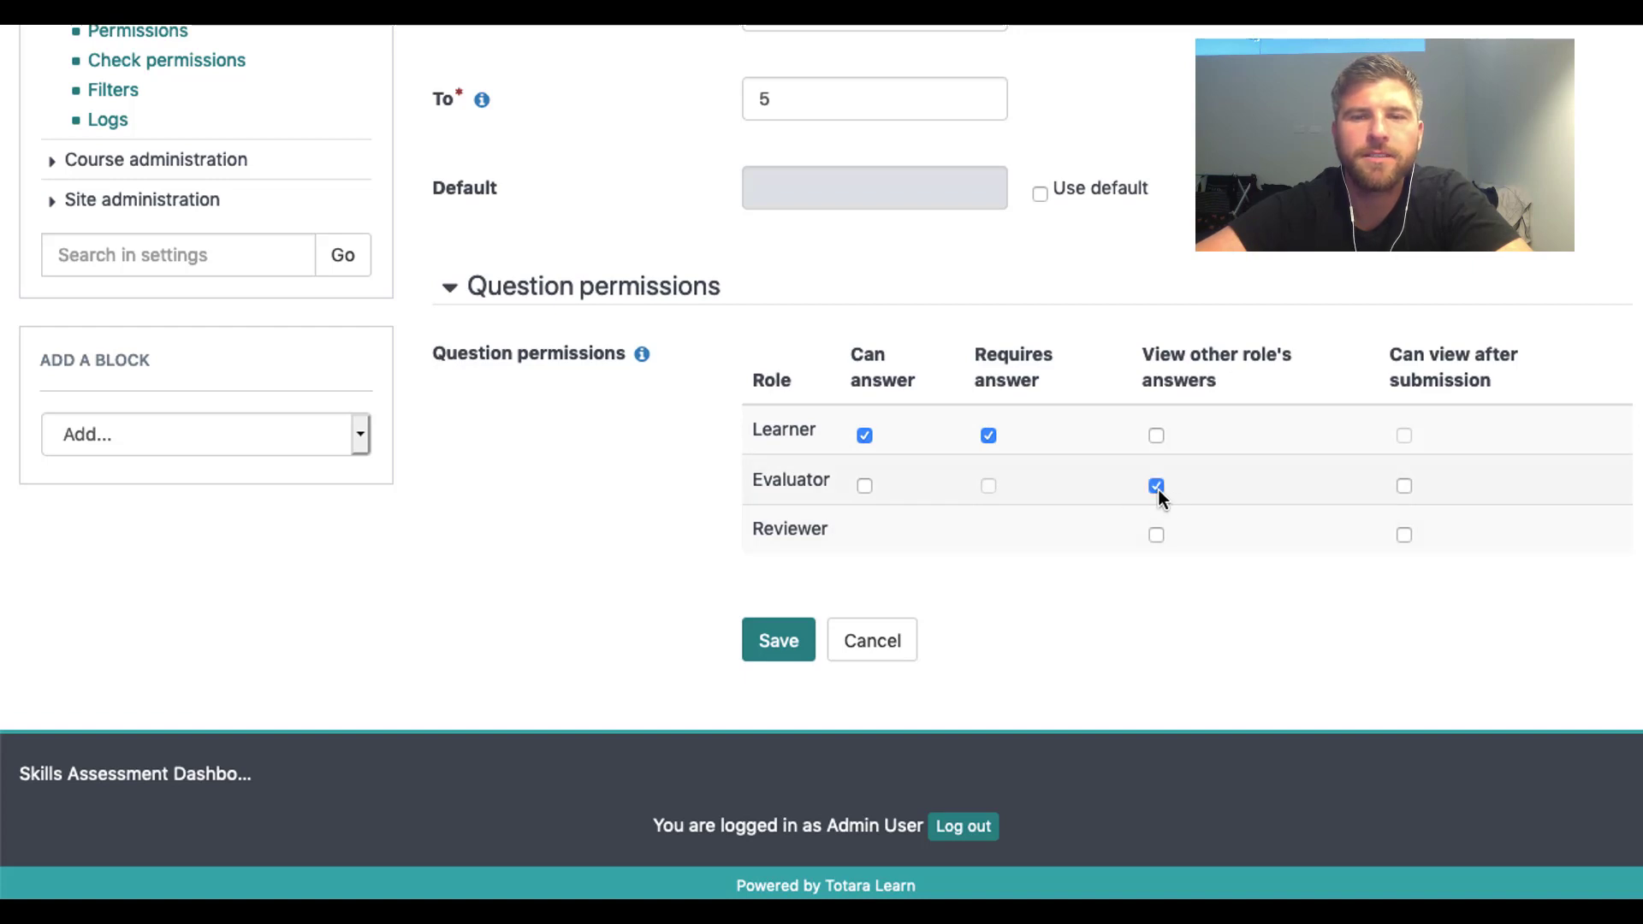
click(1156, 534)
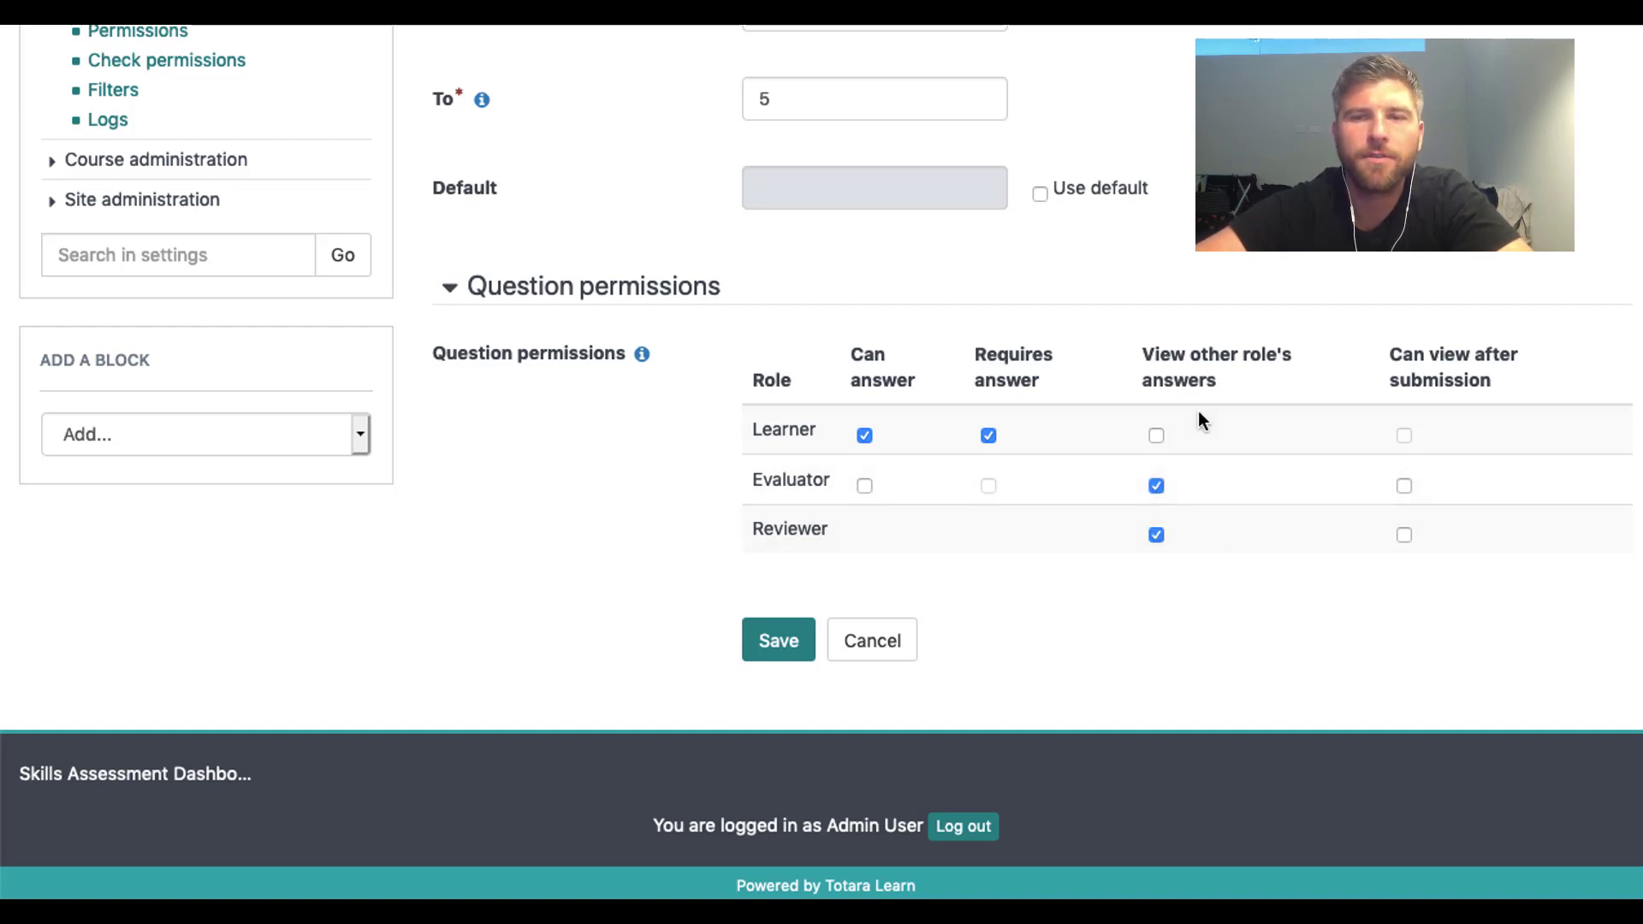
click(769, 640)
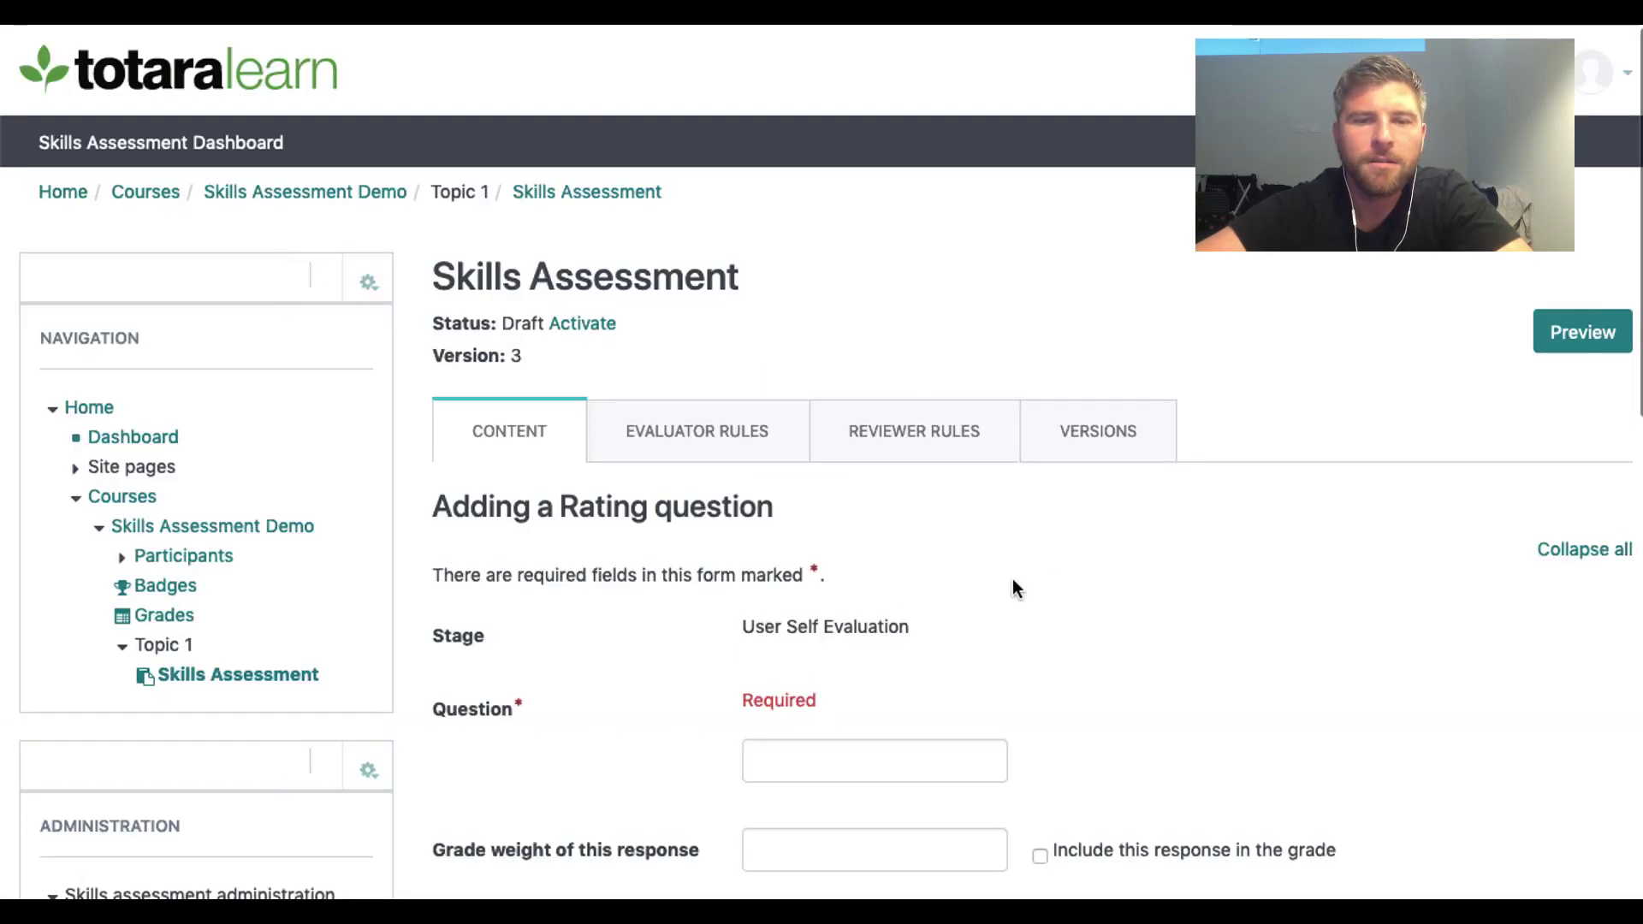
Step: Enter "Question 1" as the question text and save the Rating question
click(865, 762)
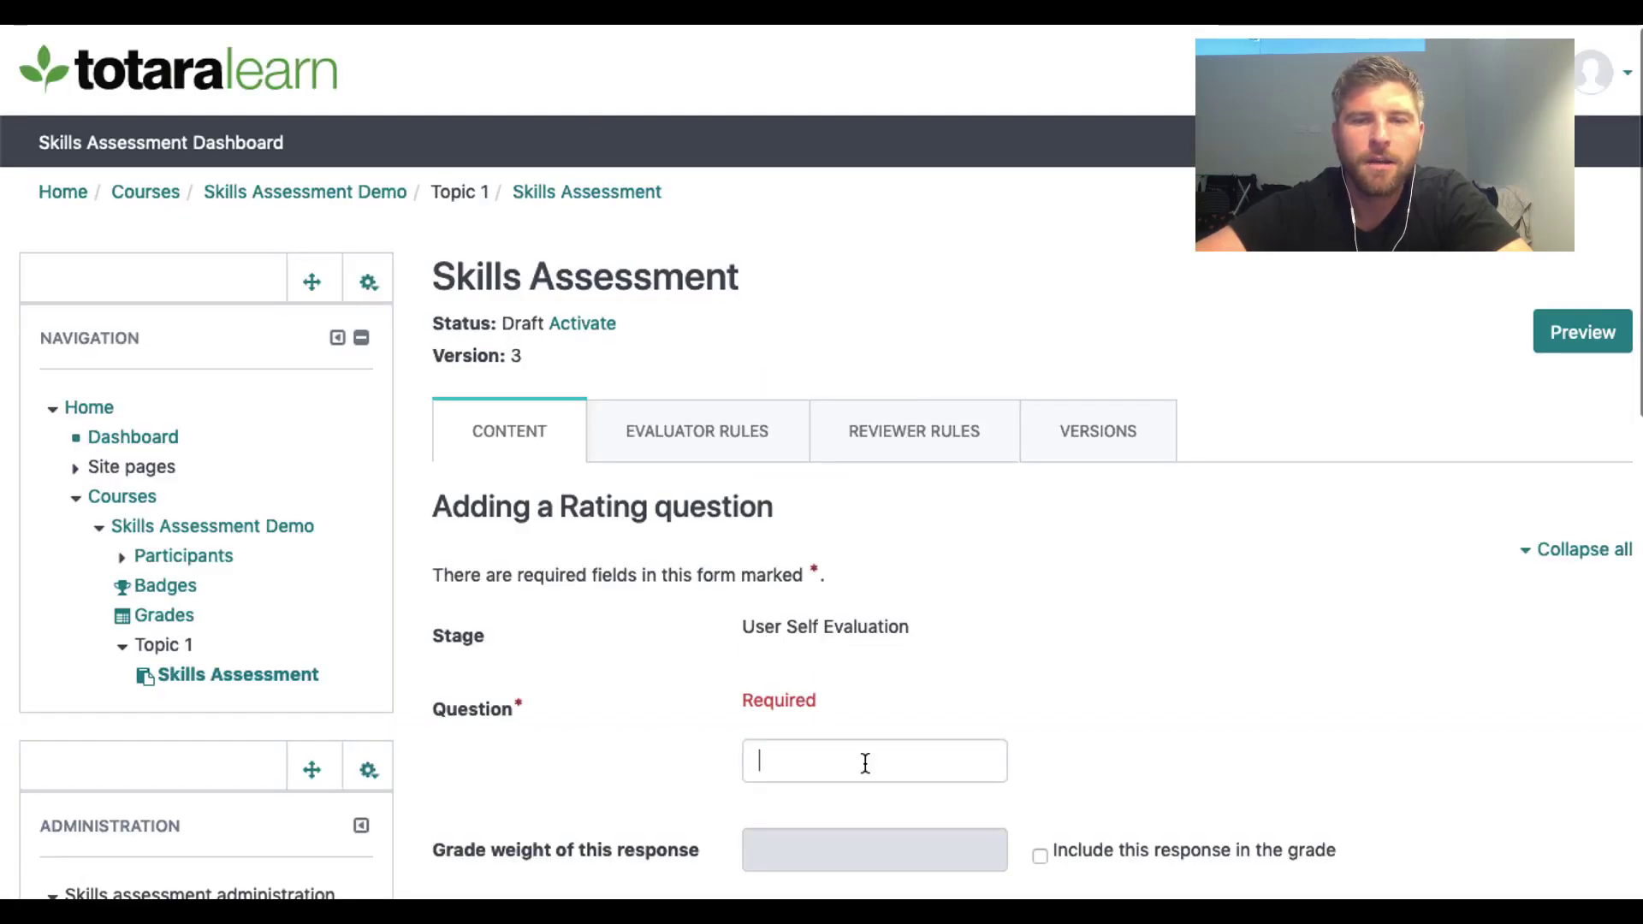
text(Question 1)
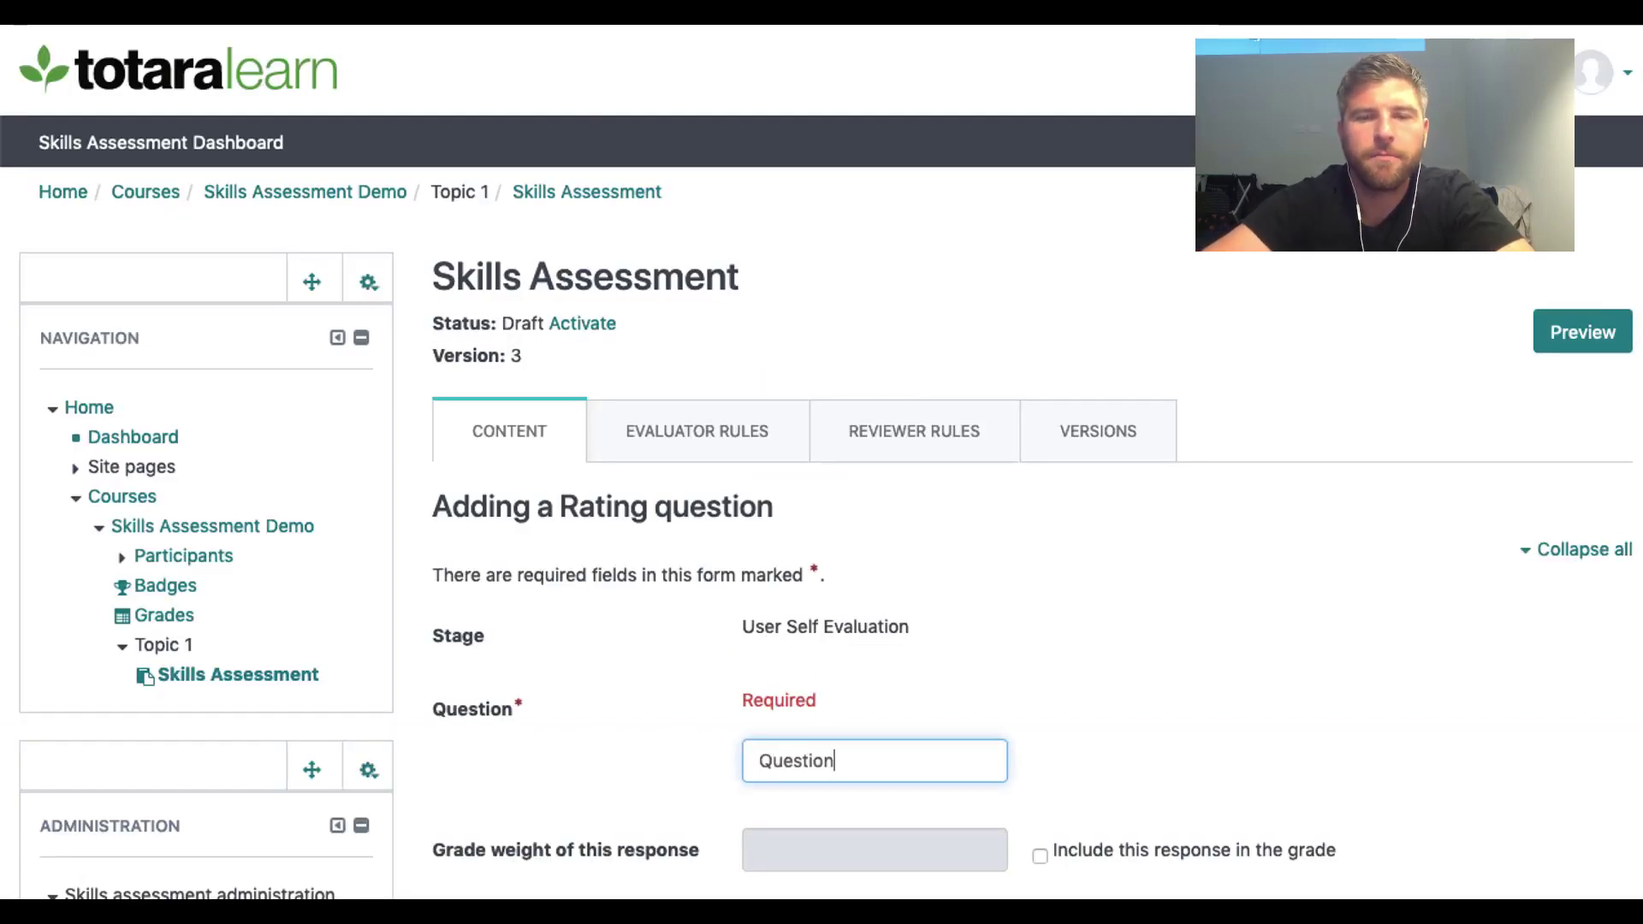
scroll(865, 762, down, 2)
scroll(865, 770, down, 10)
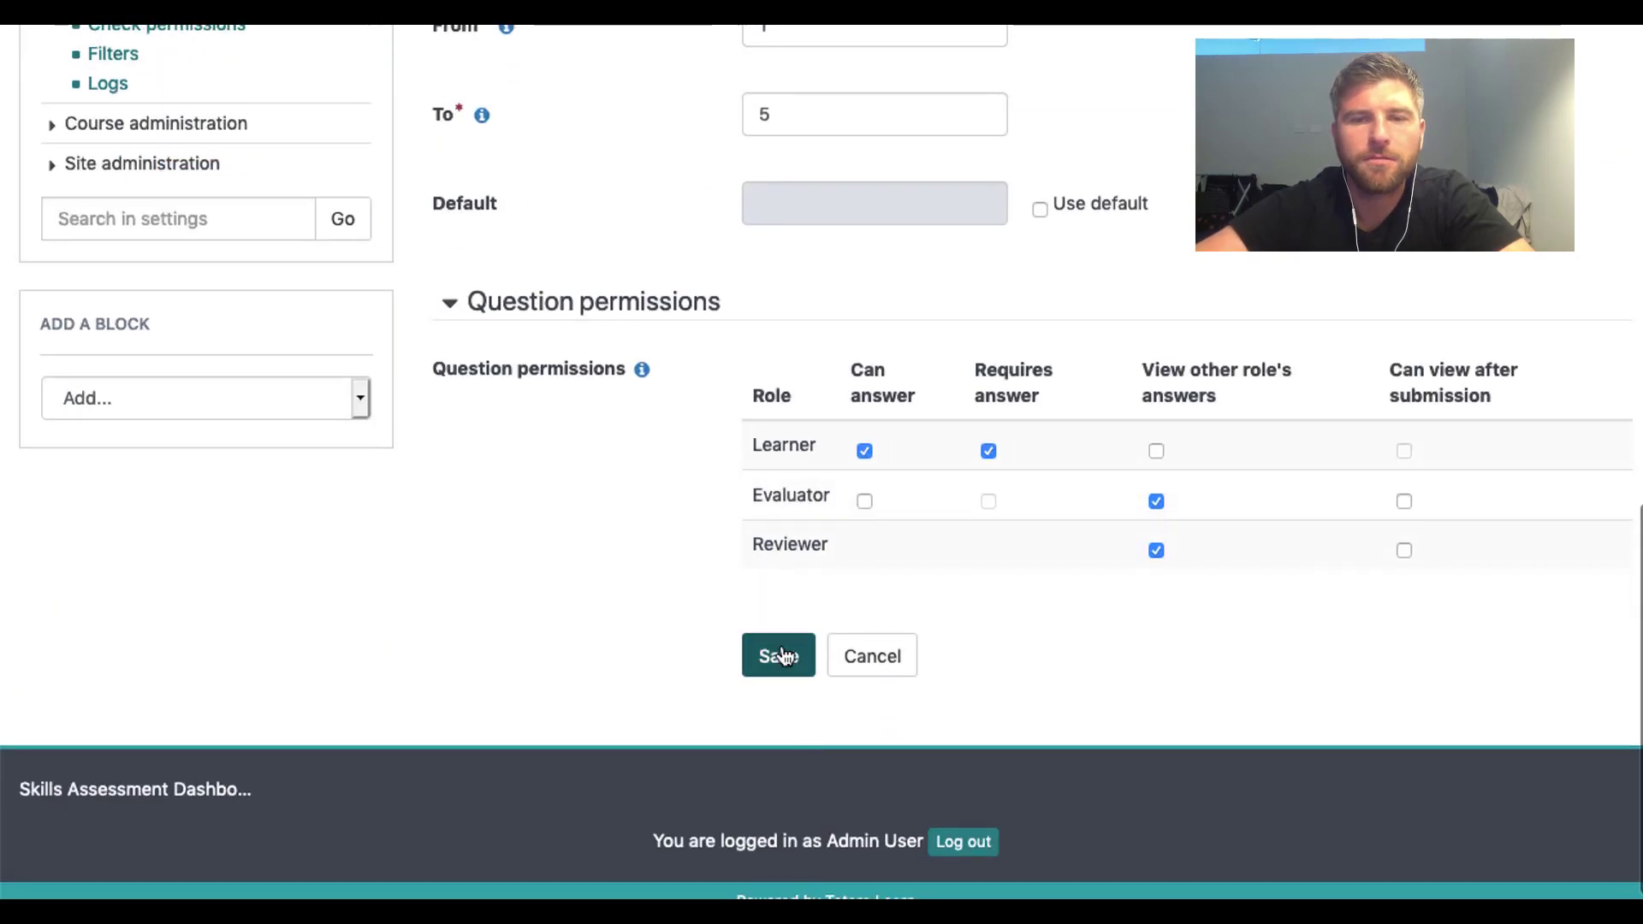
click(779, 655)
Step: Review the User Self Evaluation content list for the added Rating question
scroll(1034, 675, down, 10)
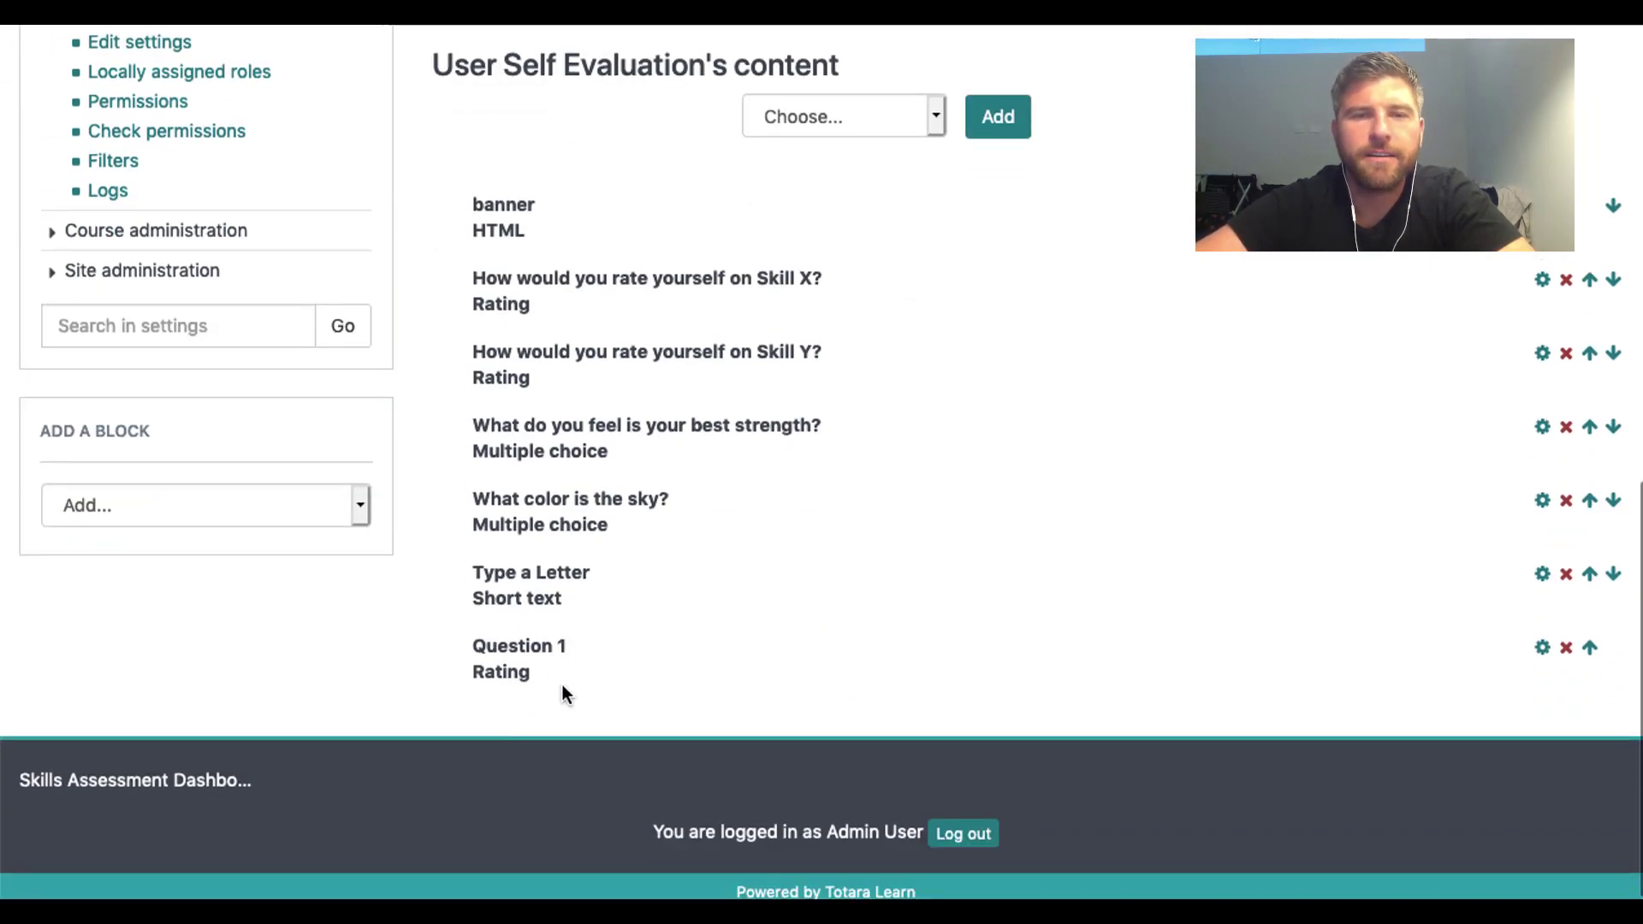
scroll(562, 684, up, 6)
scroll(563, 685, up, 1)
scroll(563, 685, down, 8)
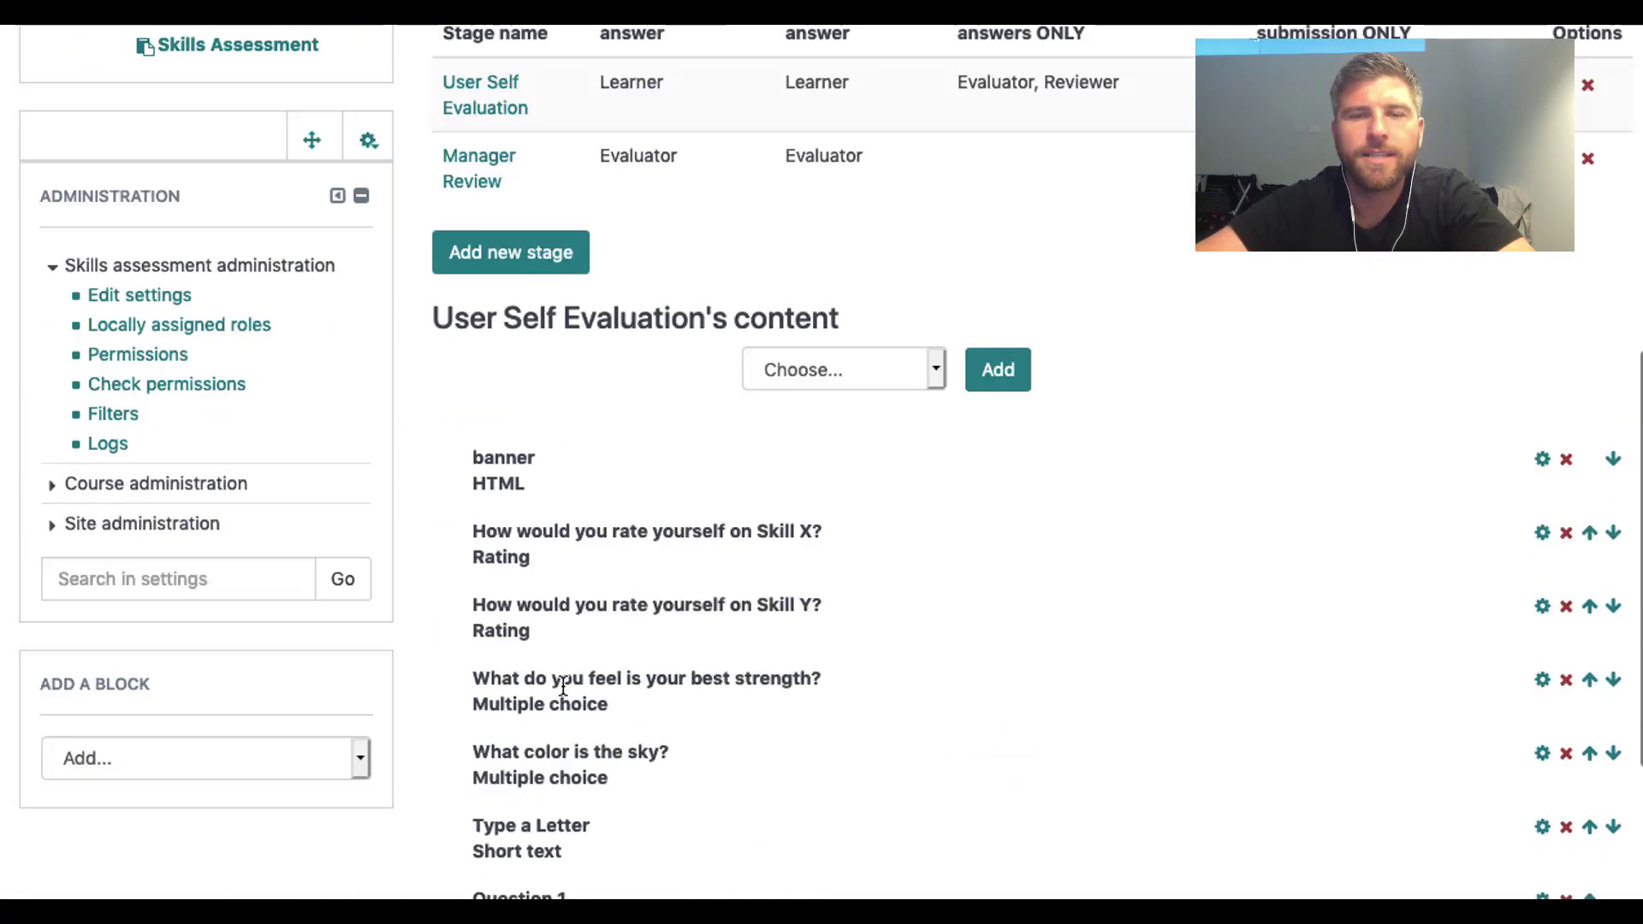
Step: Open the assessment's evaluator rules and examine the ruleset operators and the rules in Ruleset #1
scroll(562, 693, up, 10)
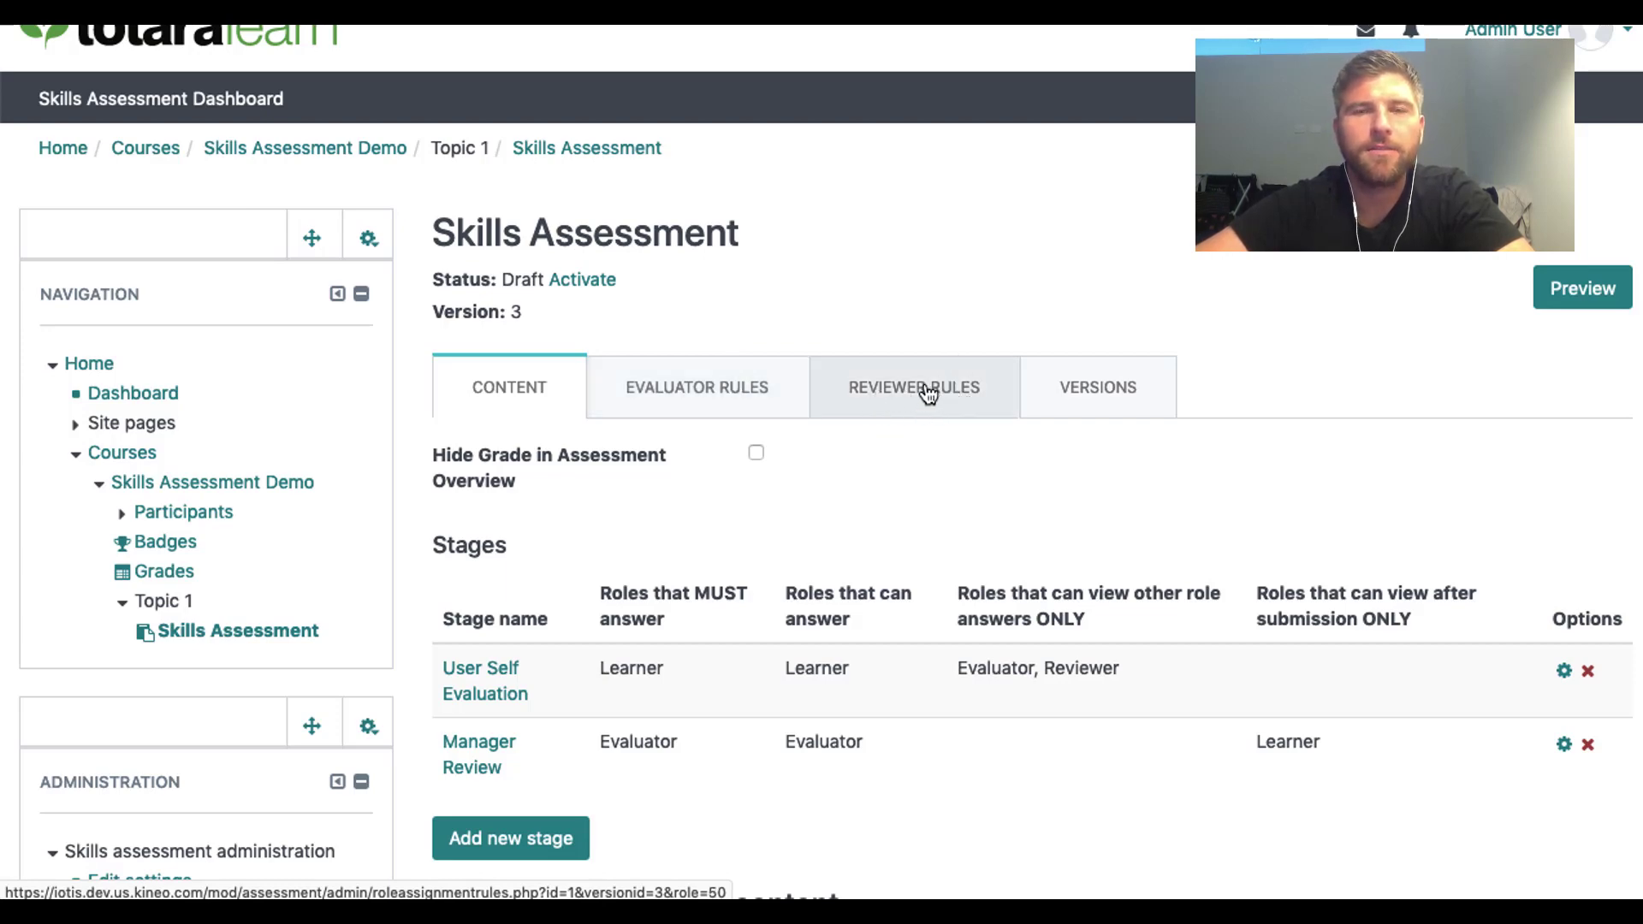
click(734, 394)
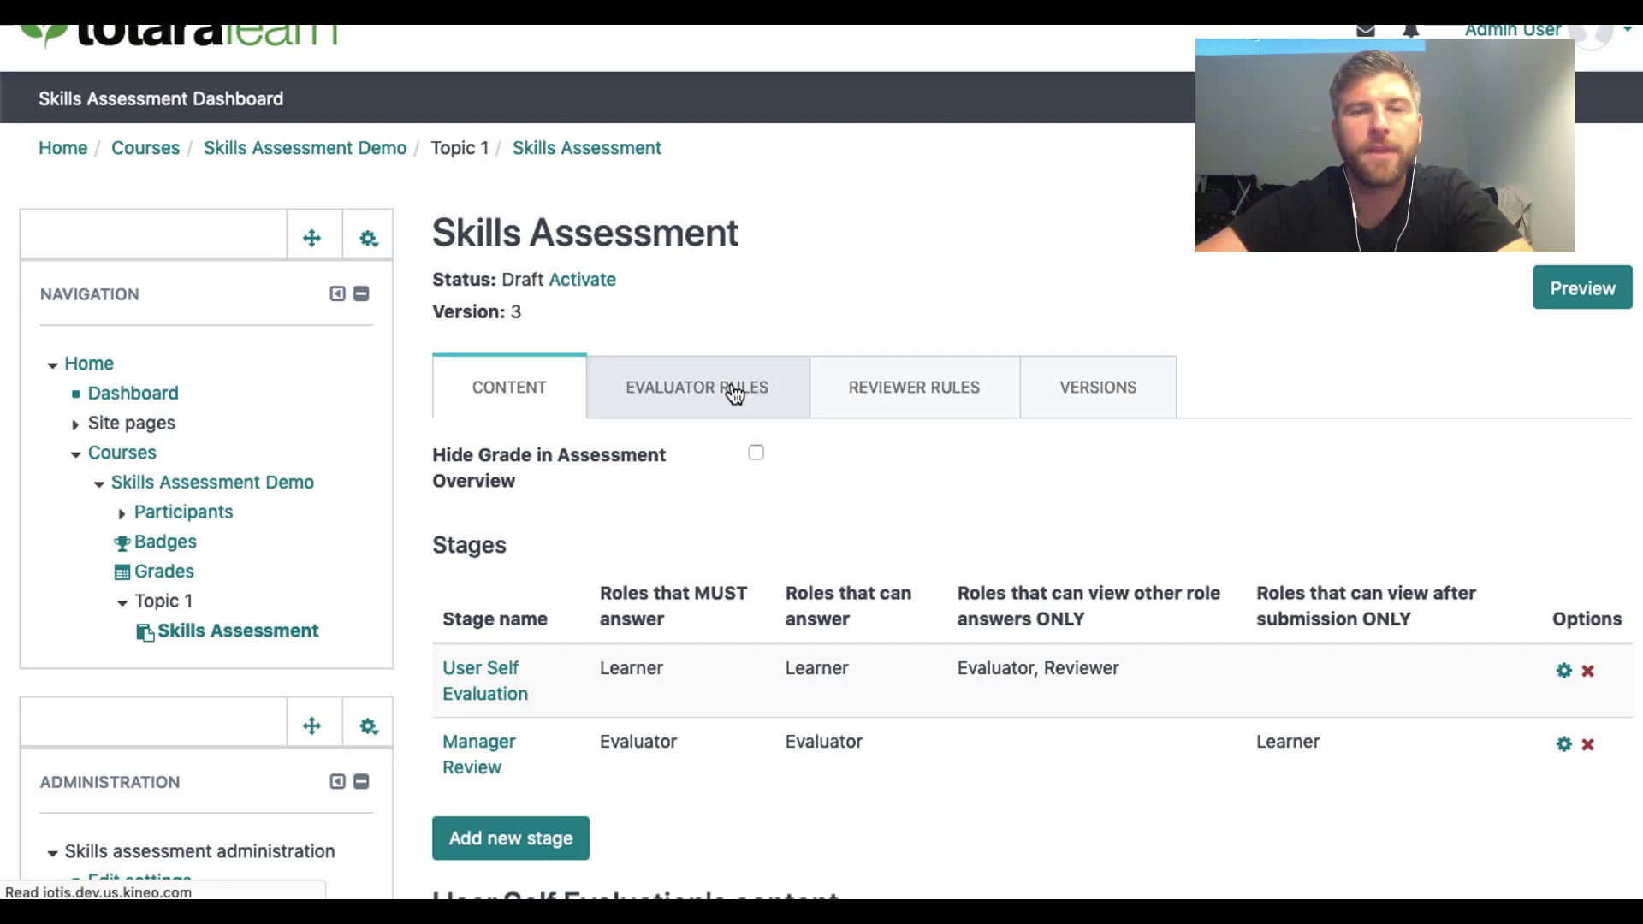
scroll(885, 373, down, 2)
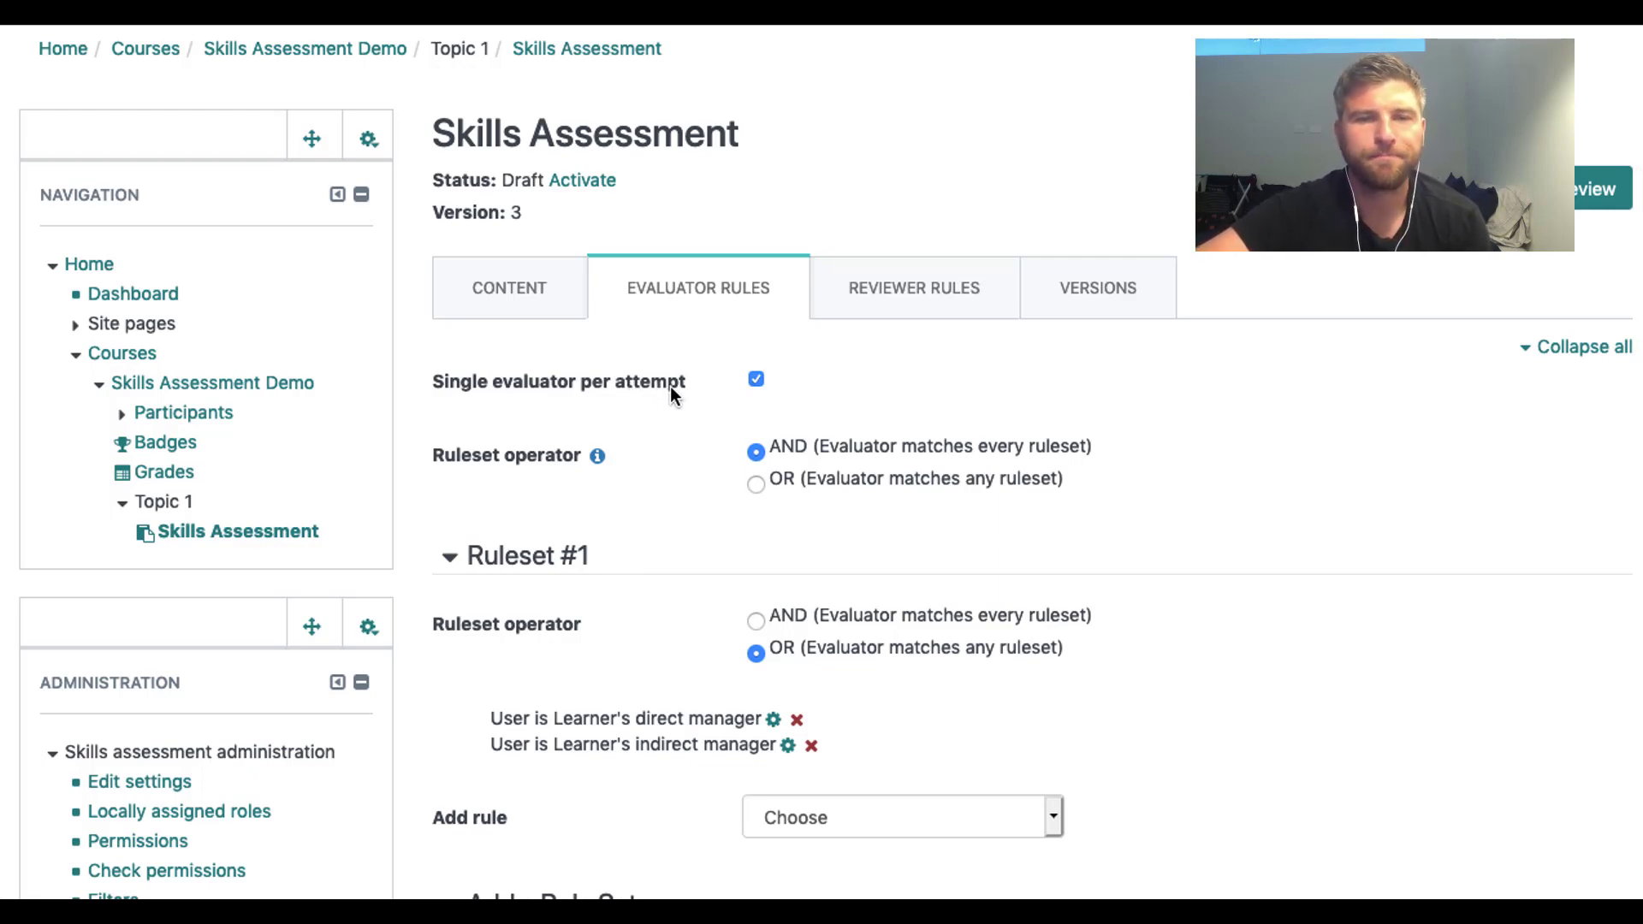
Step: Examine the evaluator ruleset settings and the rule types that can be added to Ruleset #1, without adding a rule
scroll(670, 389, down, 2)
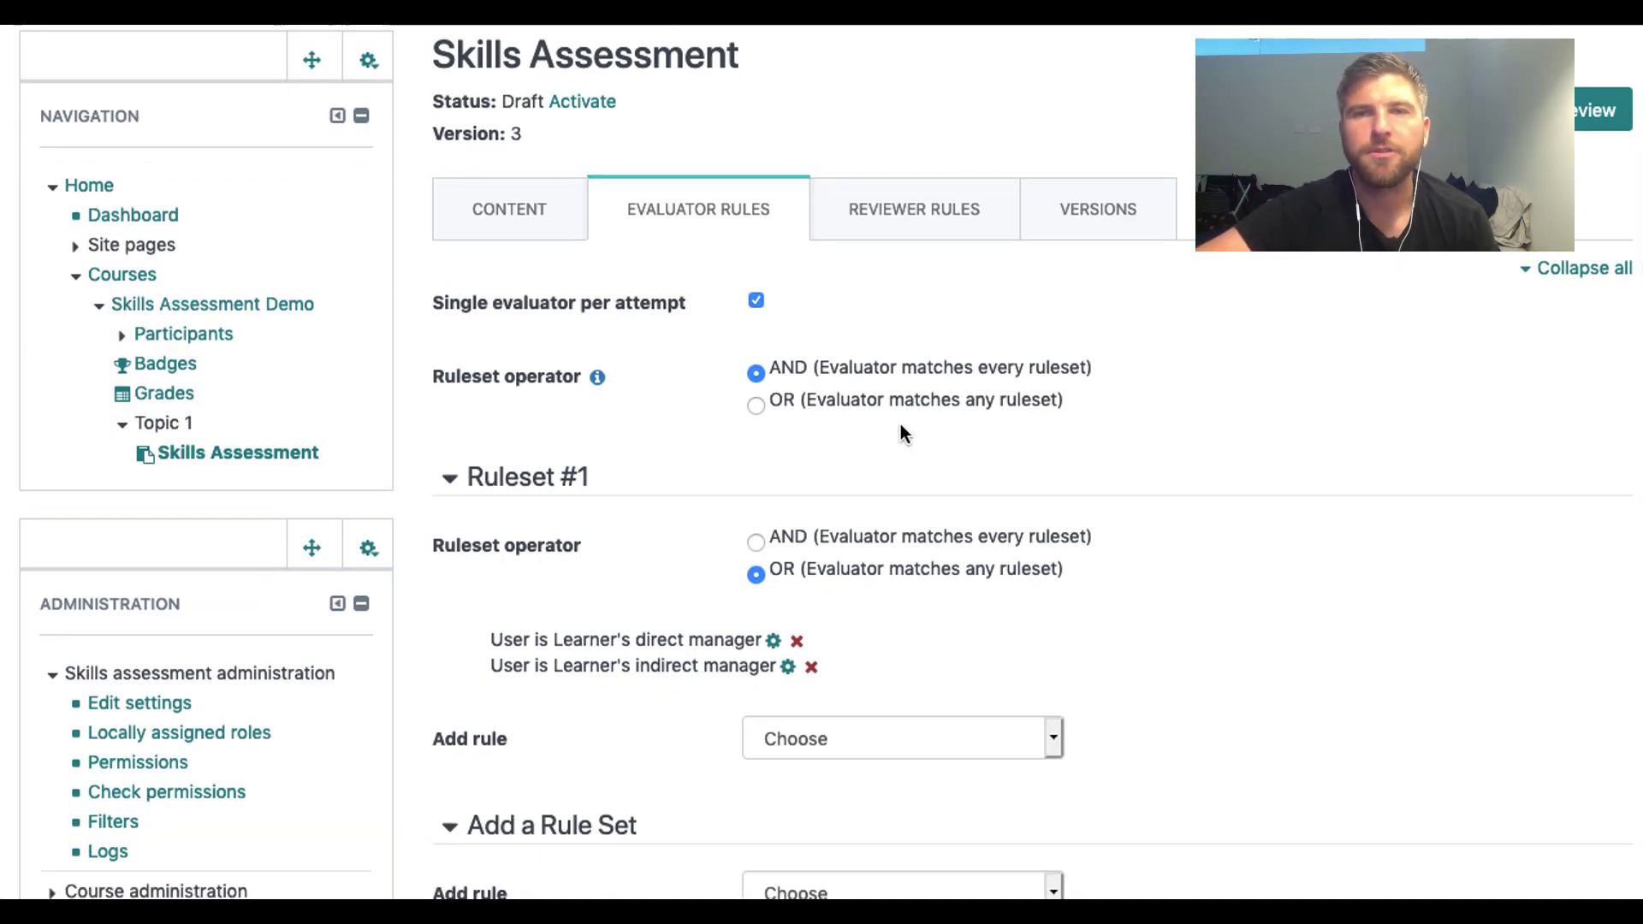
scroll(900, 428, down, 1)
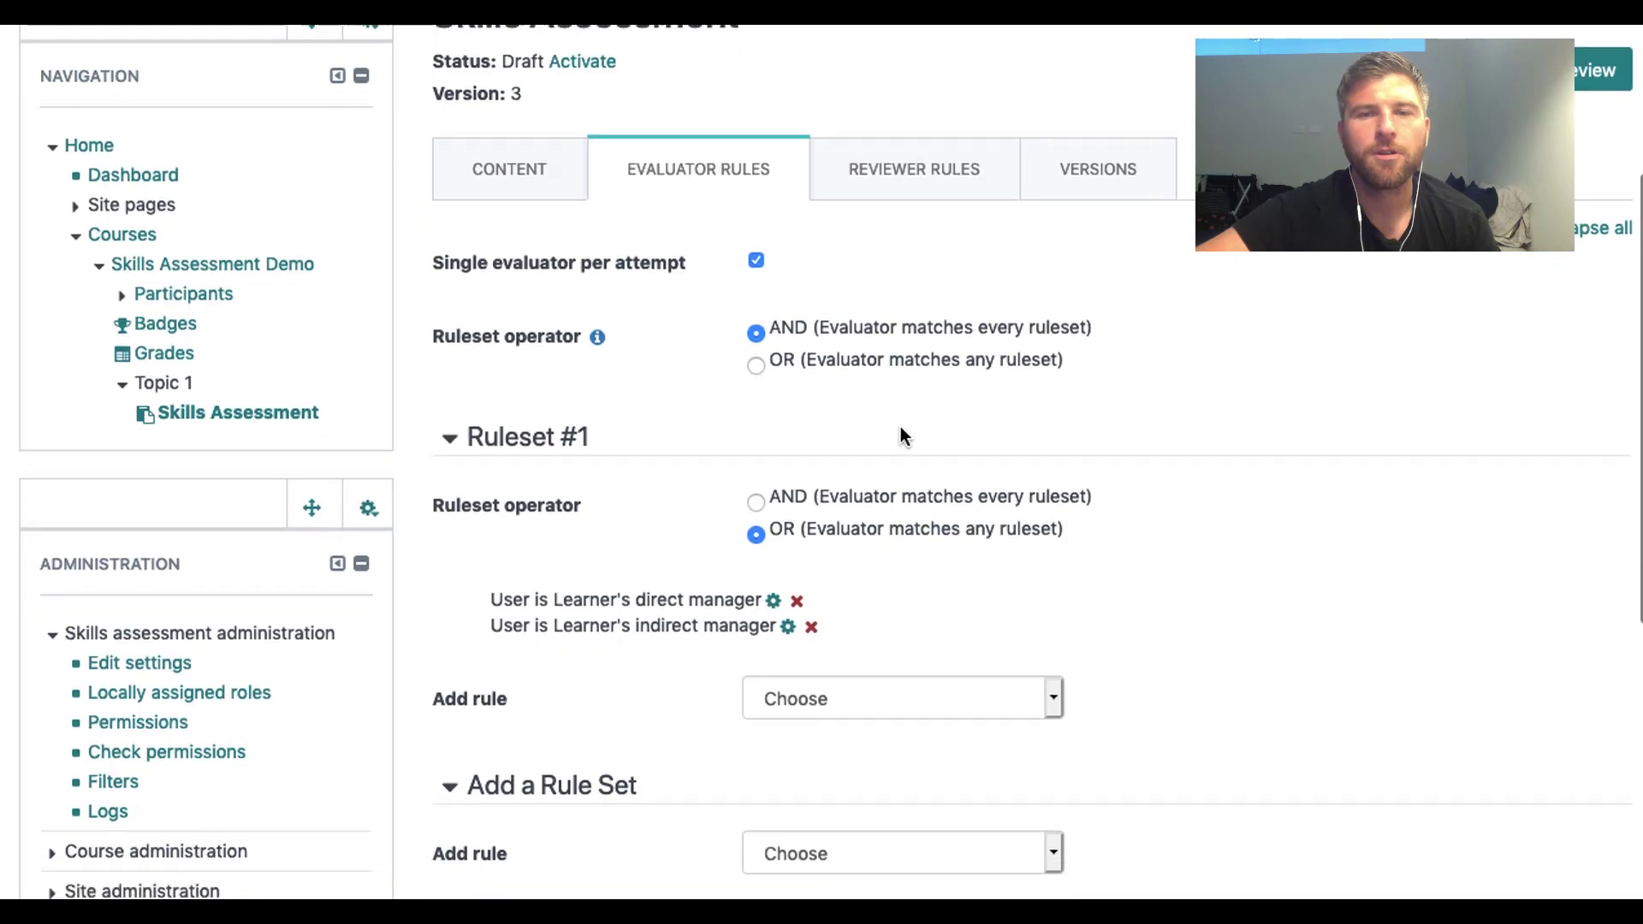
scroll(900, 428, down, 2)
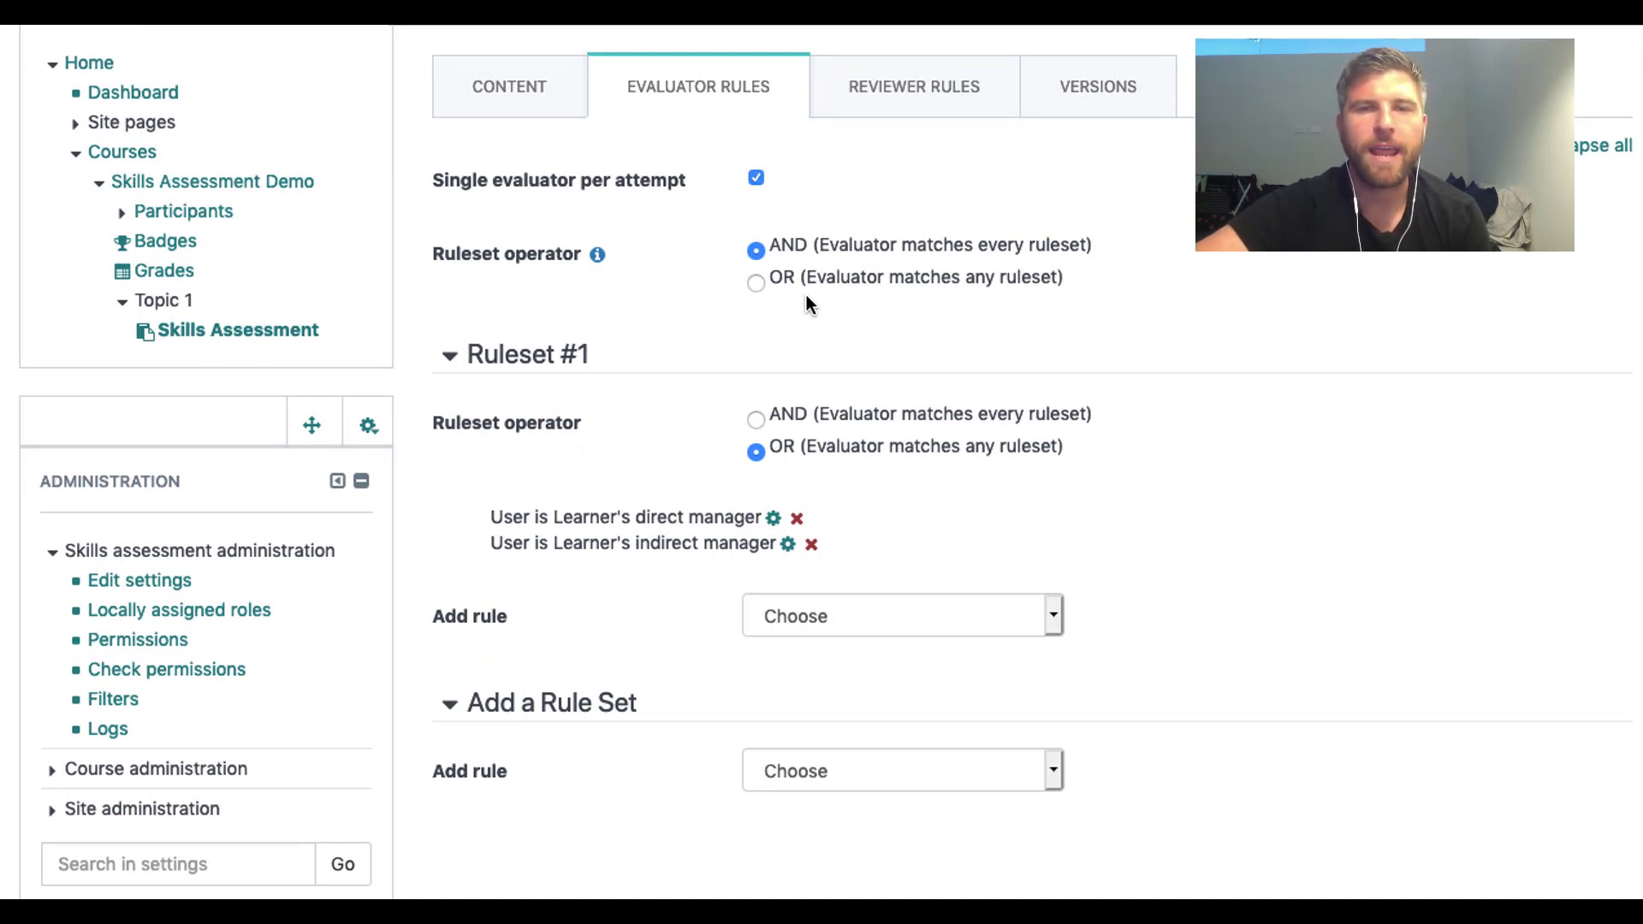
scroll(806, 294, down, 1)
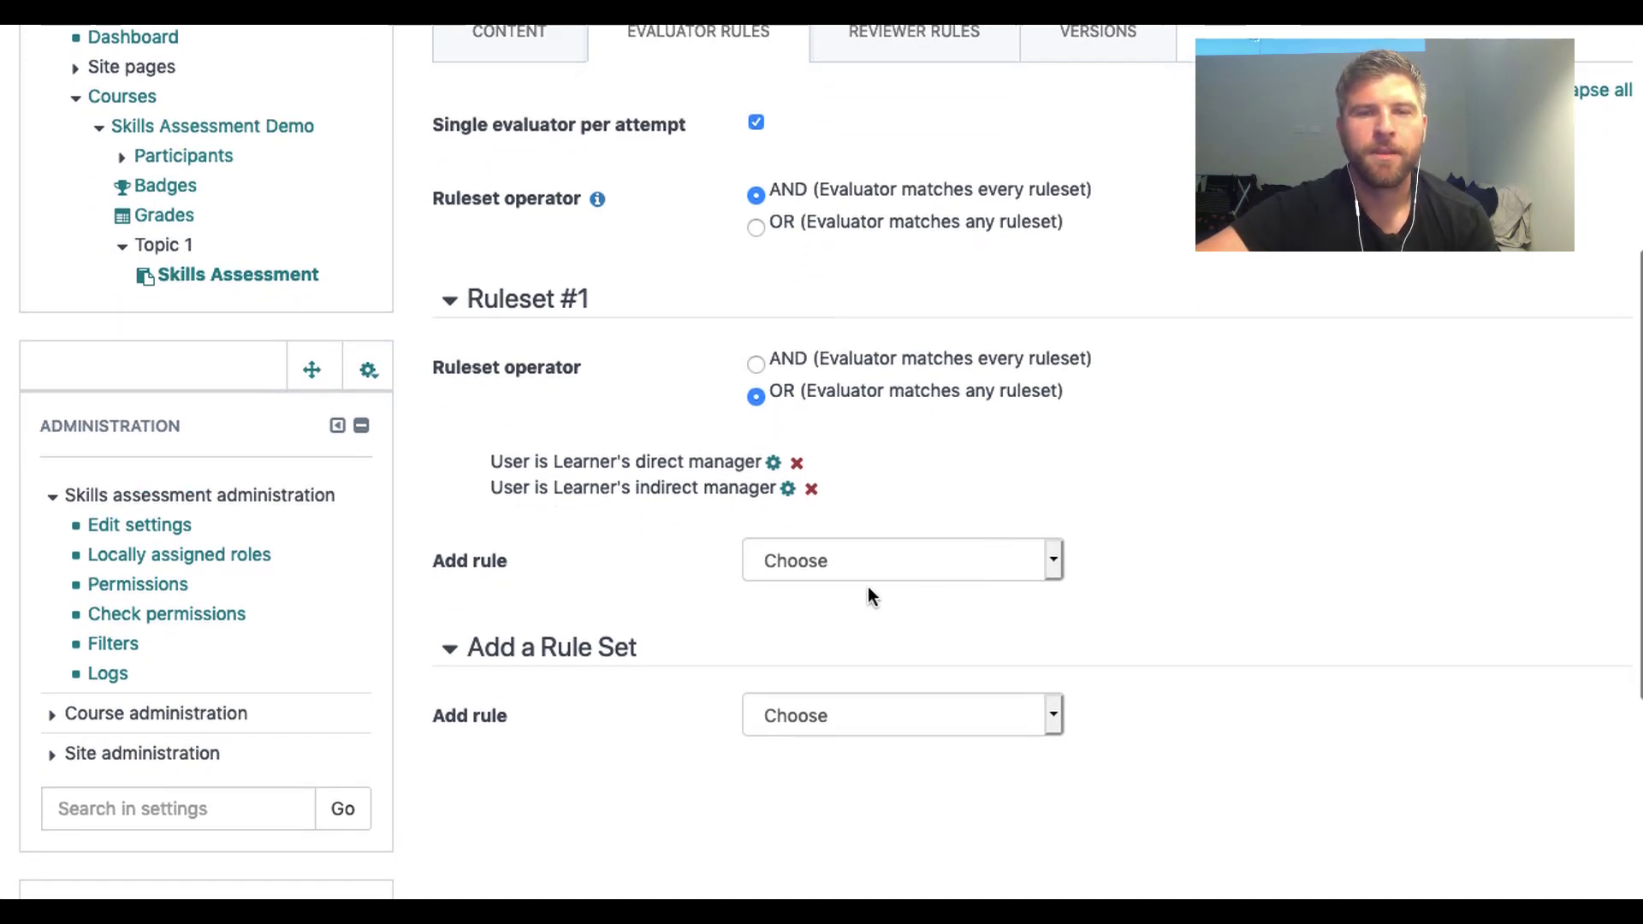
click(884, 567)
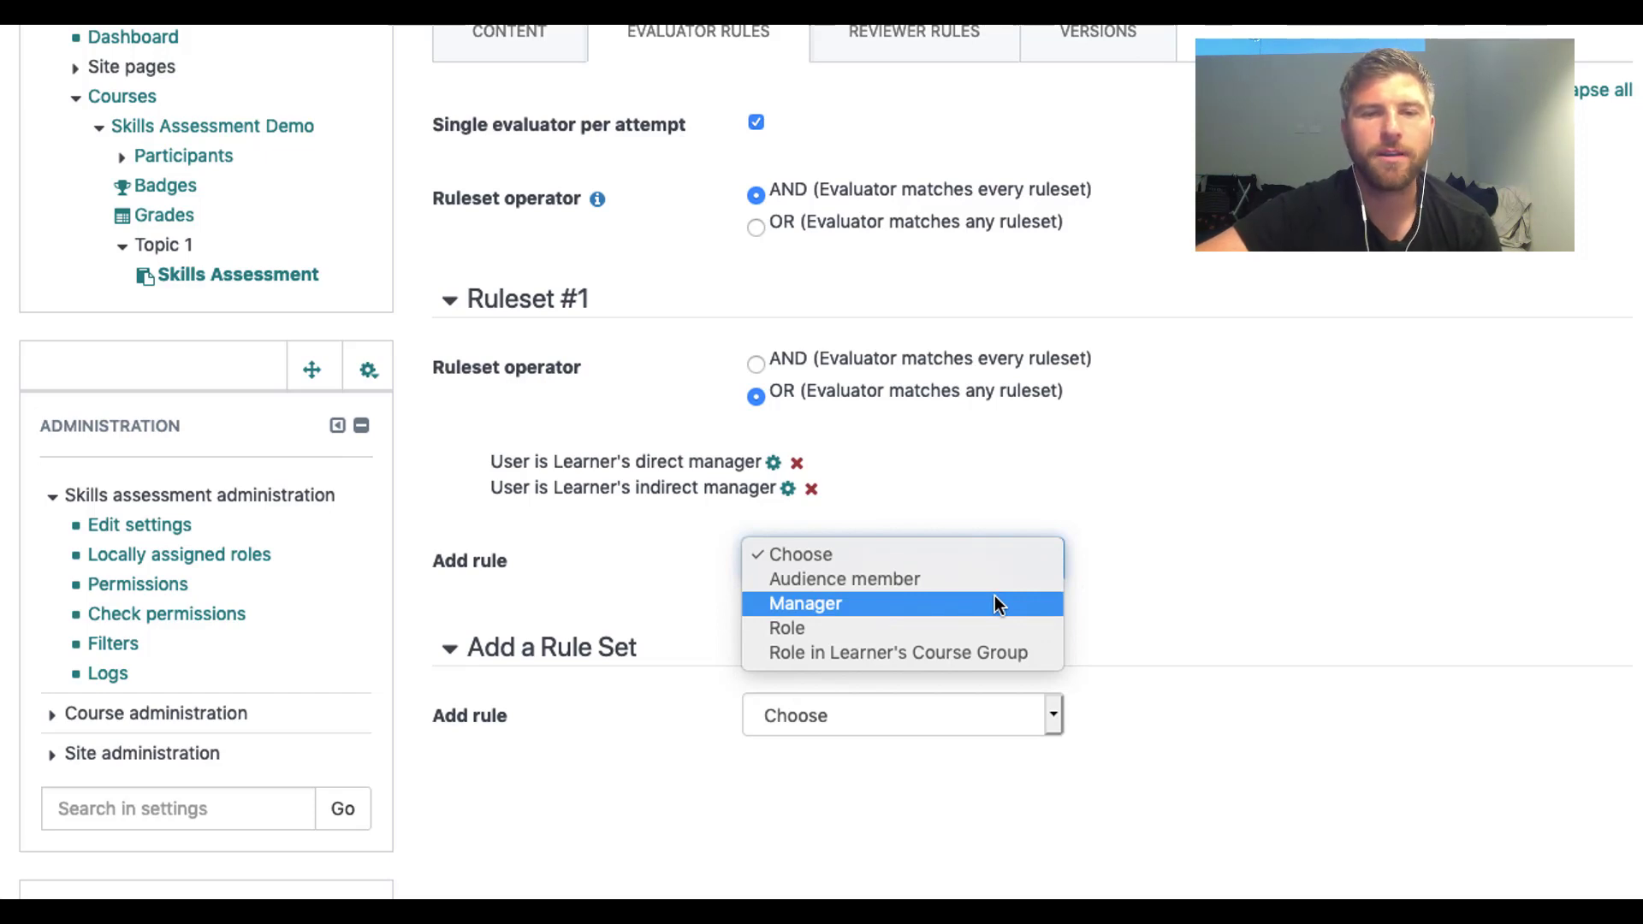
click(1129, 552)
Step: Review the assessment's versions, activate draft version 3 with confirmation, and check its start date in the versions list
scroll(1129, 560, up, 5)
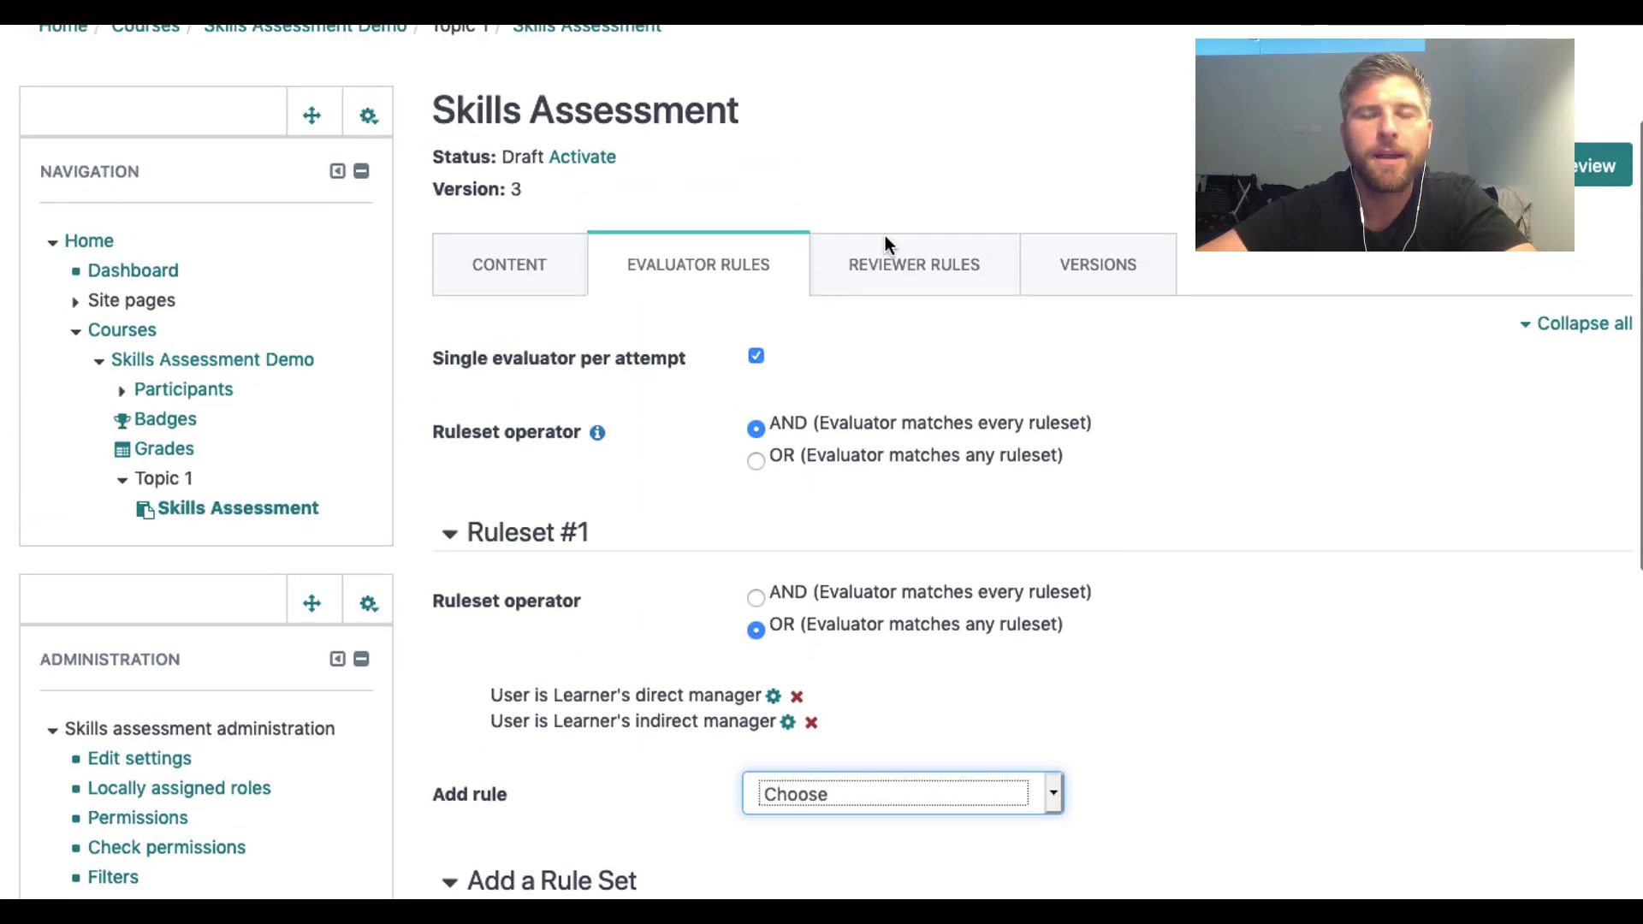
click(1106, 269)
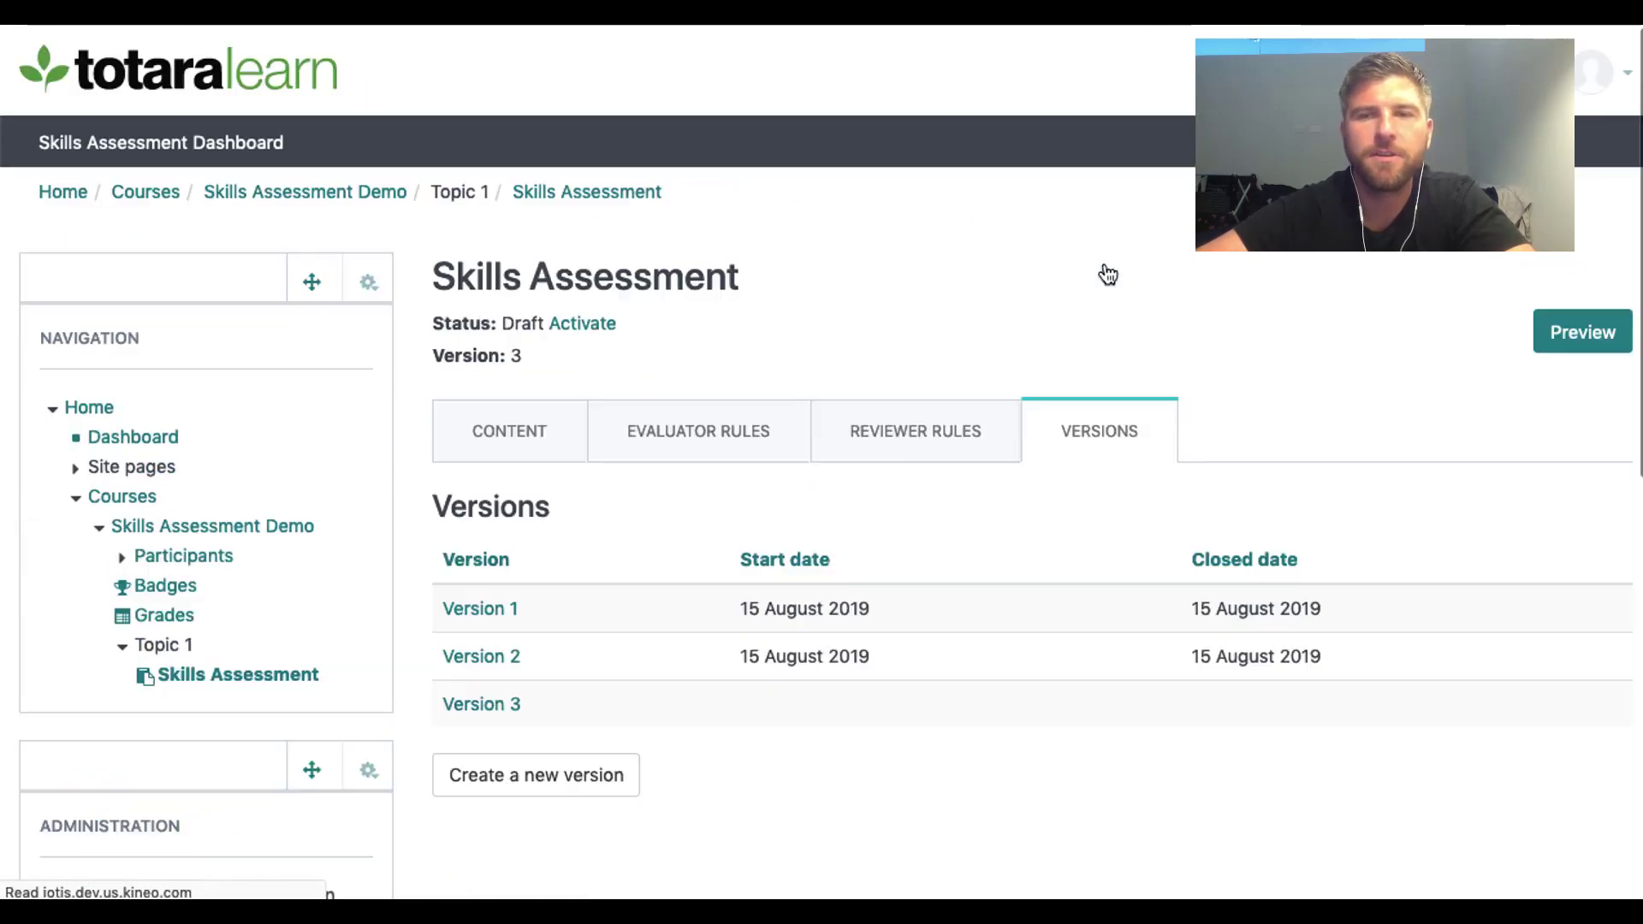
scroll(912, 412, down, 2)
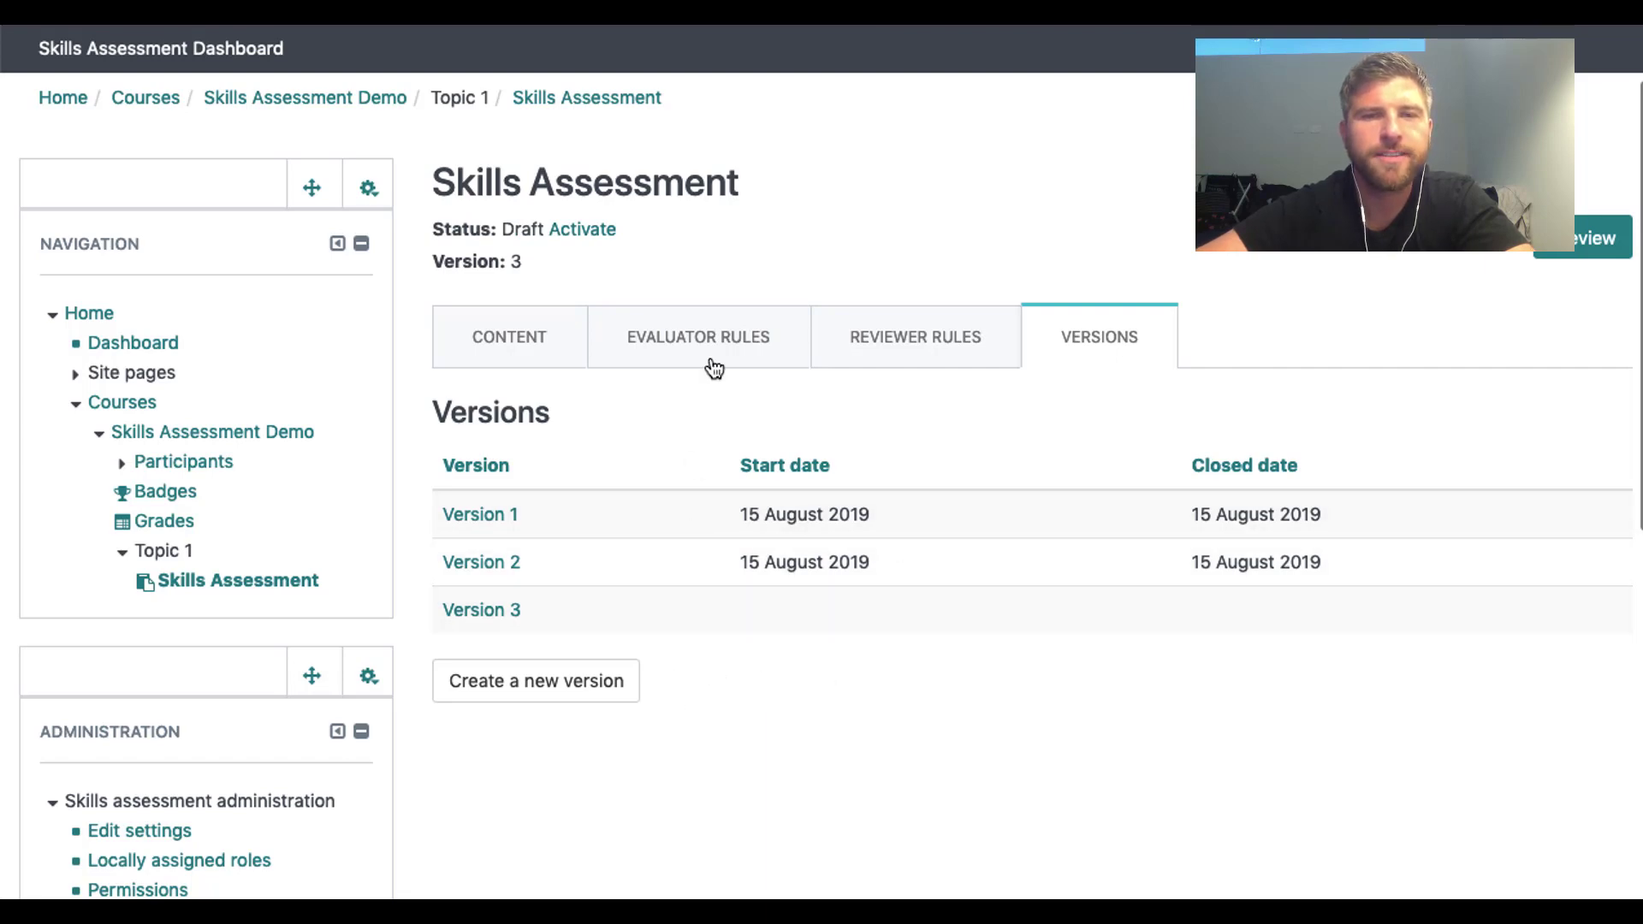
click(596, 233)
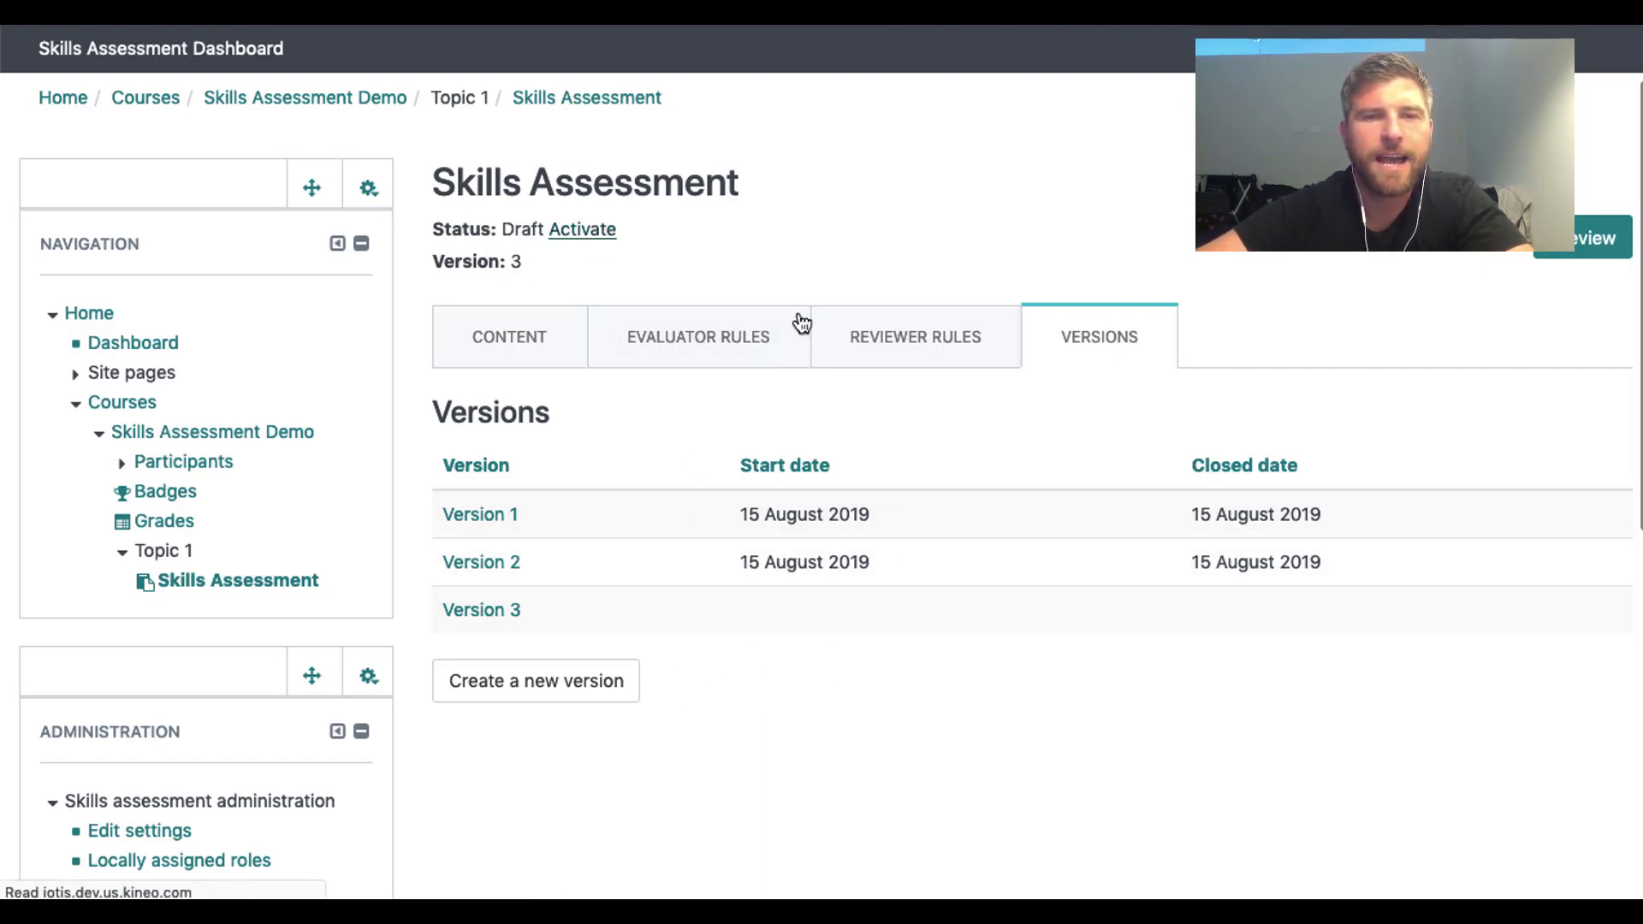
click(1222, 656)
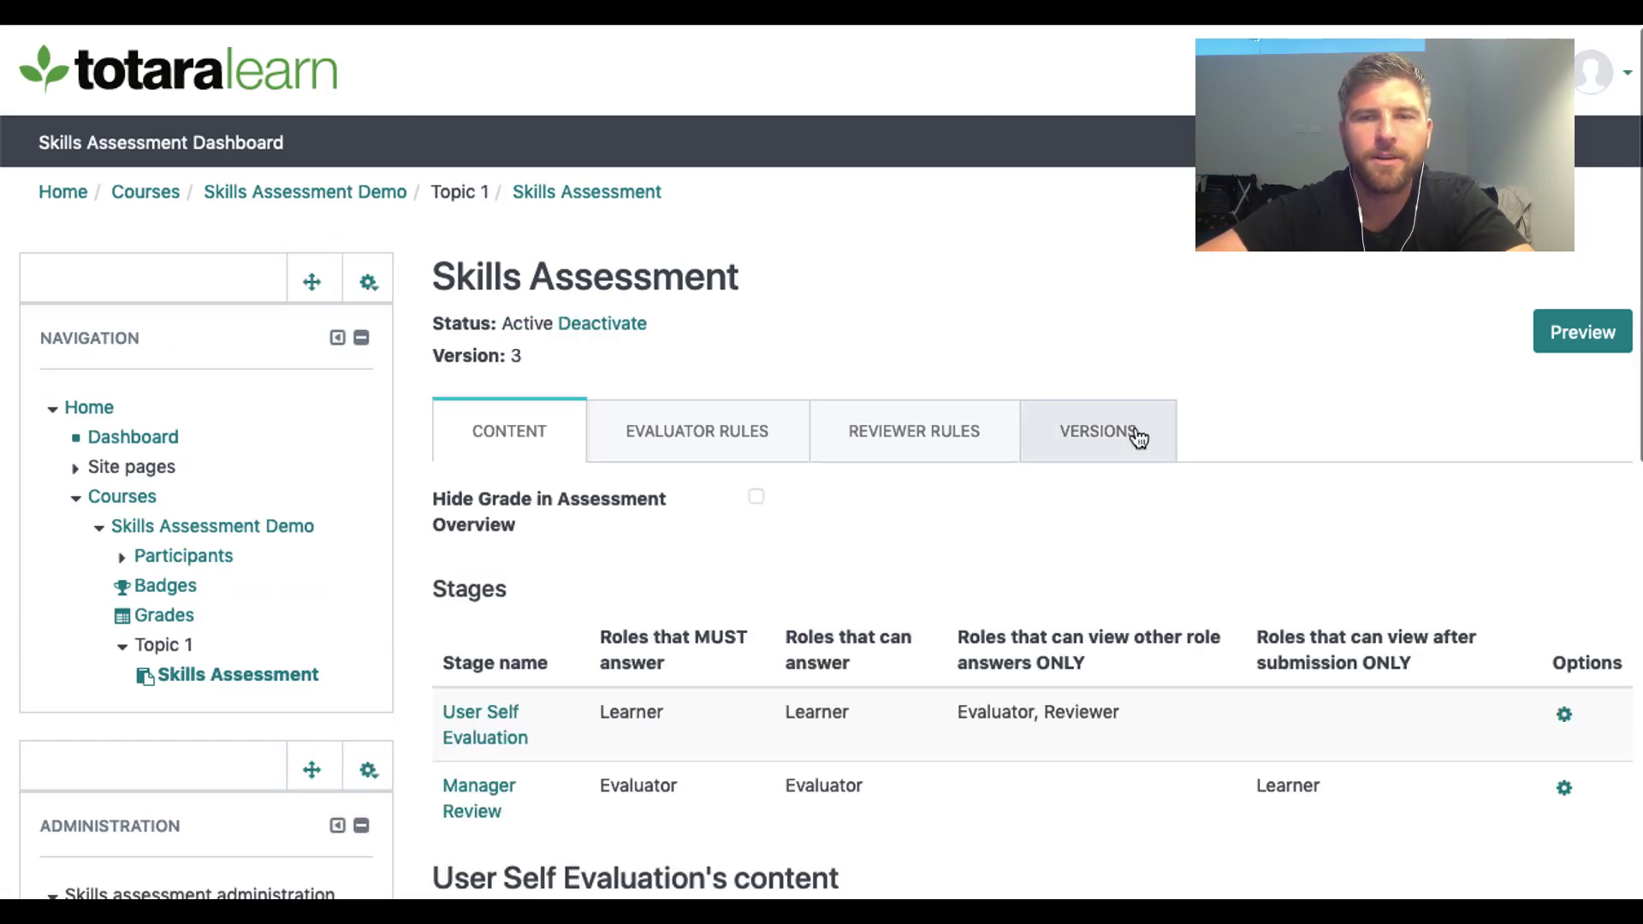
click(1159, 398)
scroll(1158, 392, down, 3)
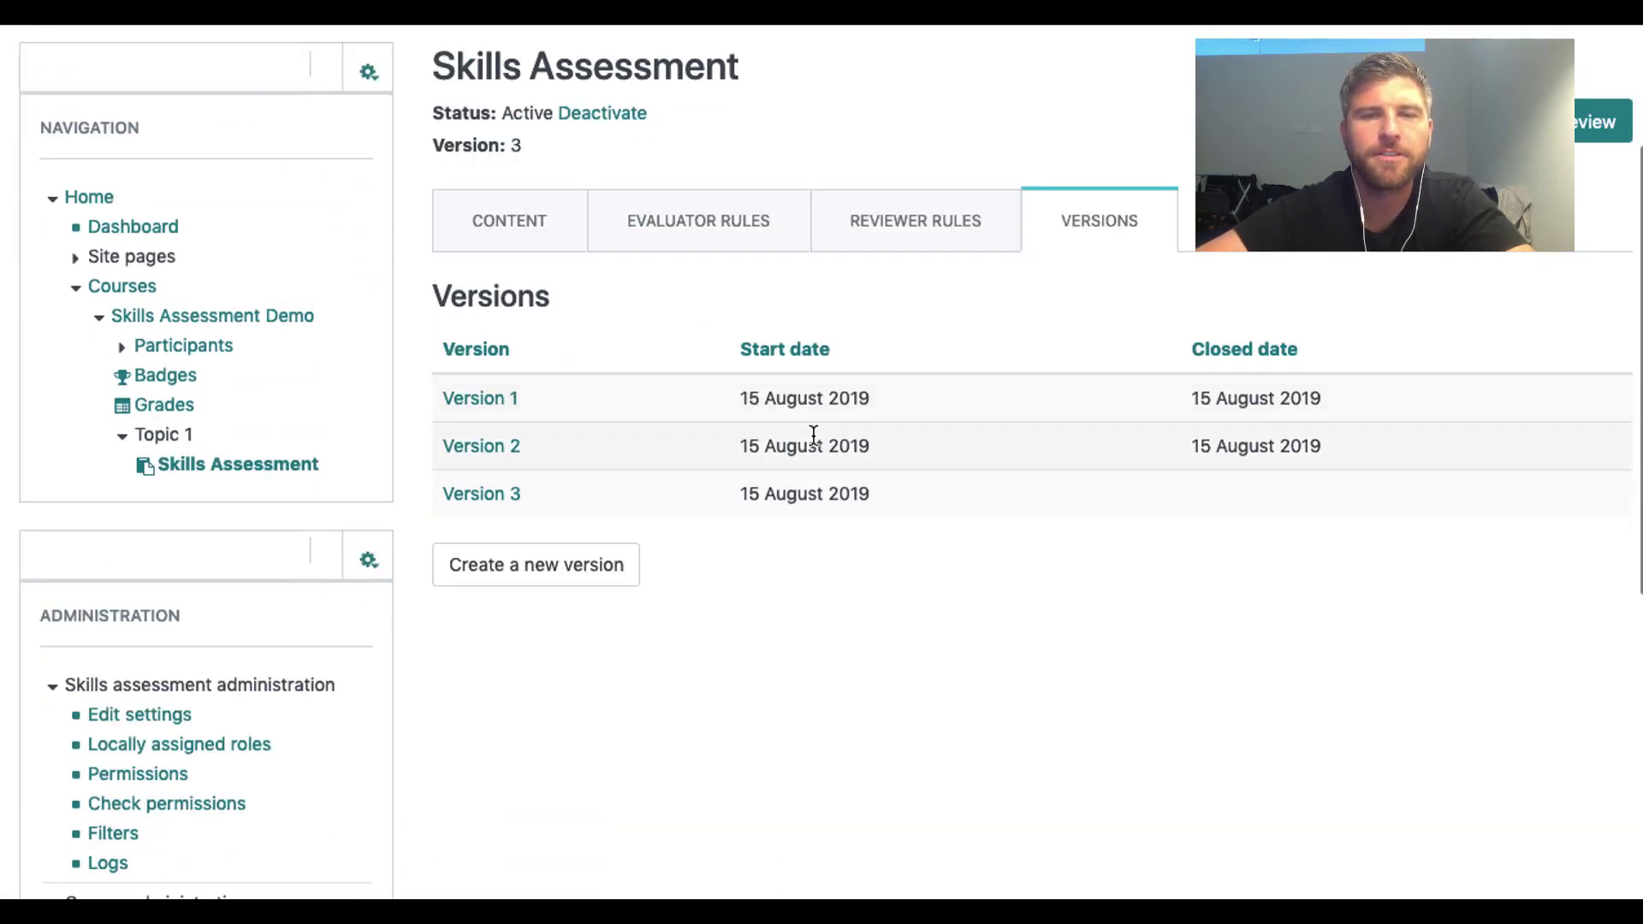